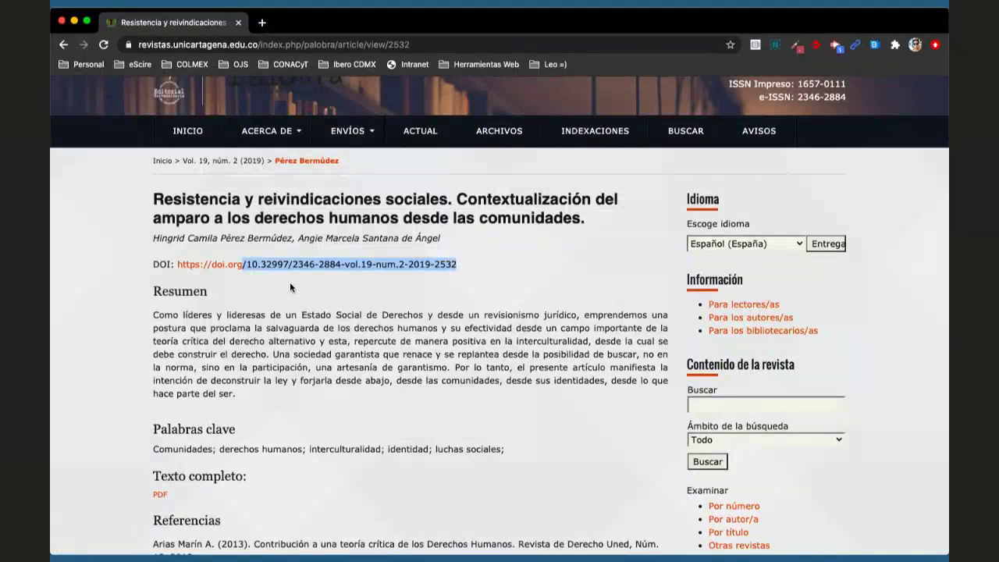
Highlight the DOI suffix 2346-2884-vol.19-num.2-2019-2532 on the article page
click(426, 282)
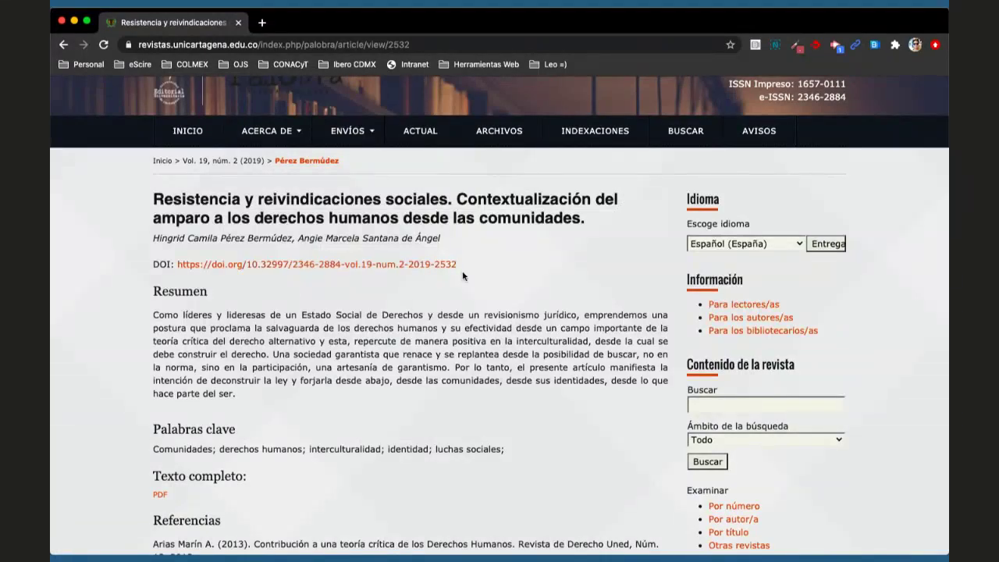
drag(470, 262, 291, 267)
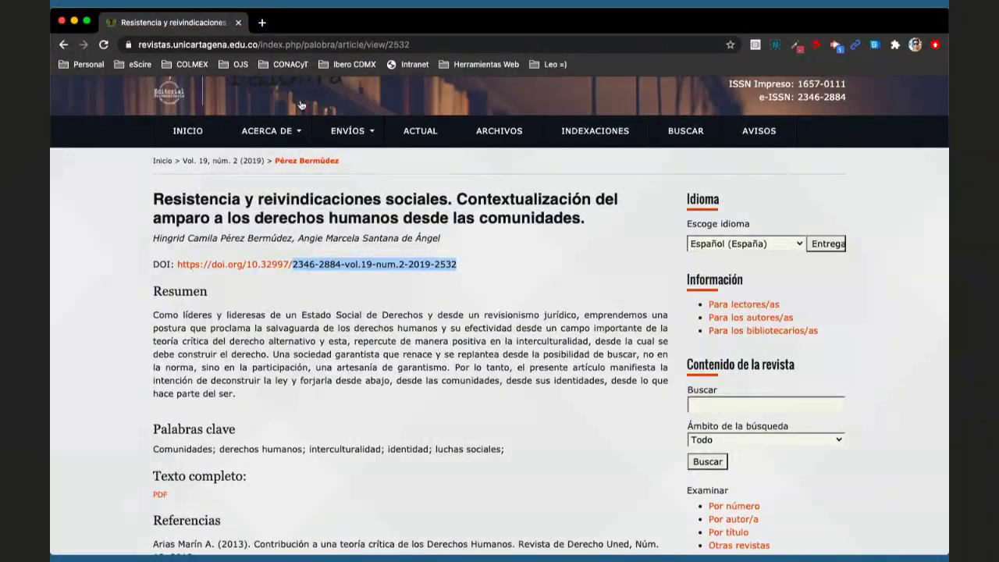
Load the OJS site ojs.escire.net/ojs3 in a new browser tab and open the Revista EFRIU journal
click(261, 24)
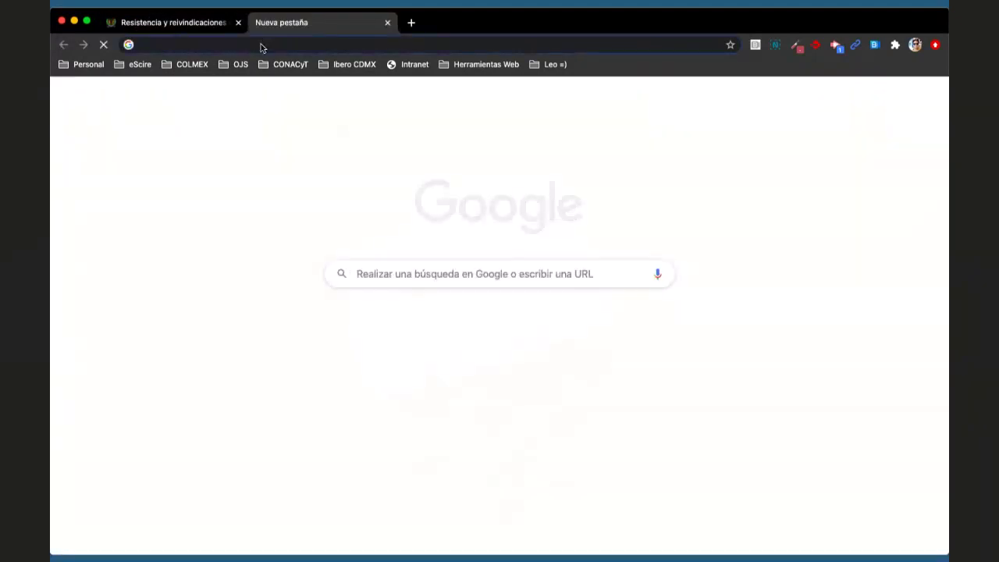
text(ojs.)
key(Return)
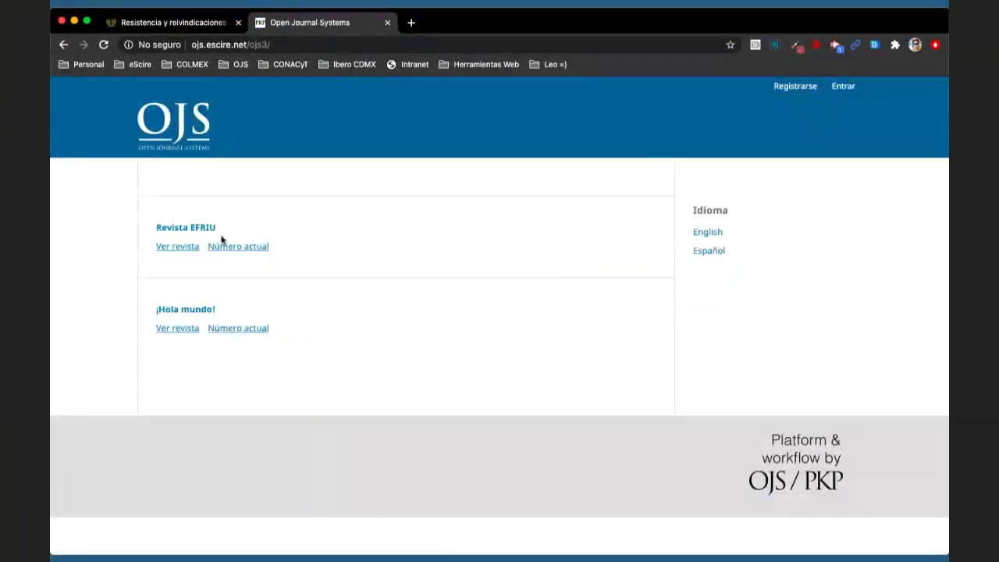
click(219, 244)
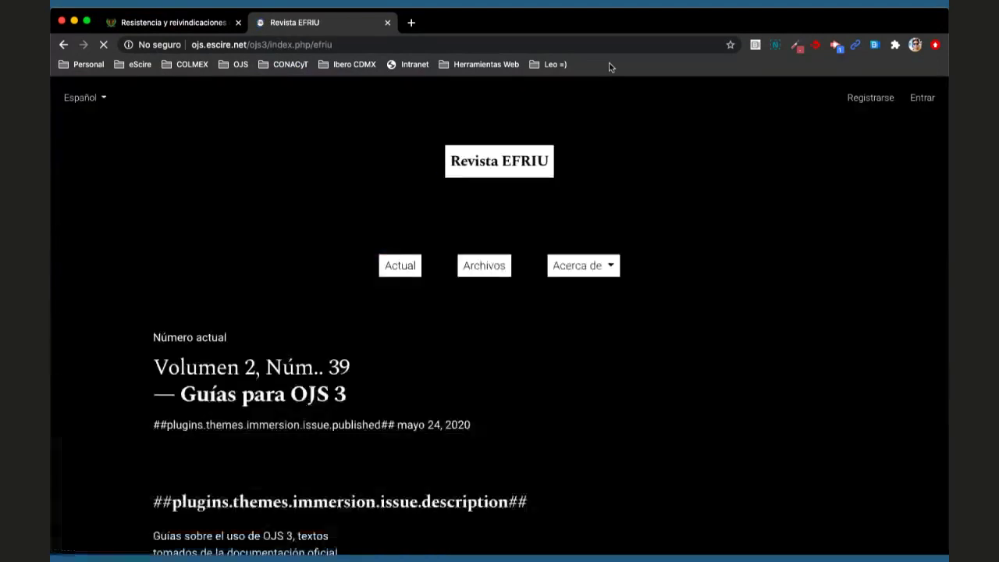
Log in to Revista EFRIU with the saved admin username and account password
click(920, 97)
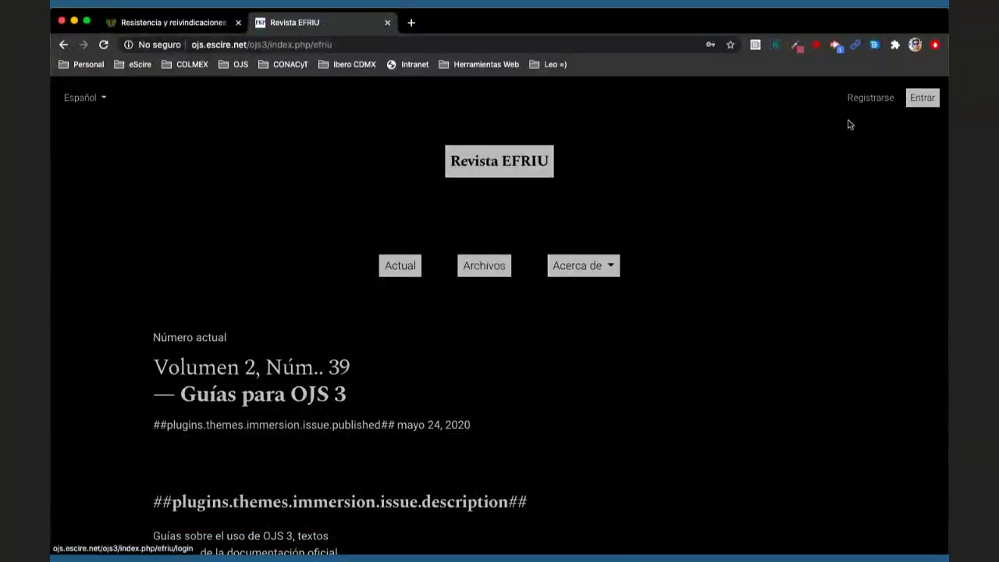
click(515, 169)
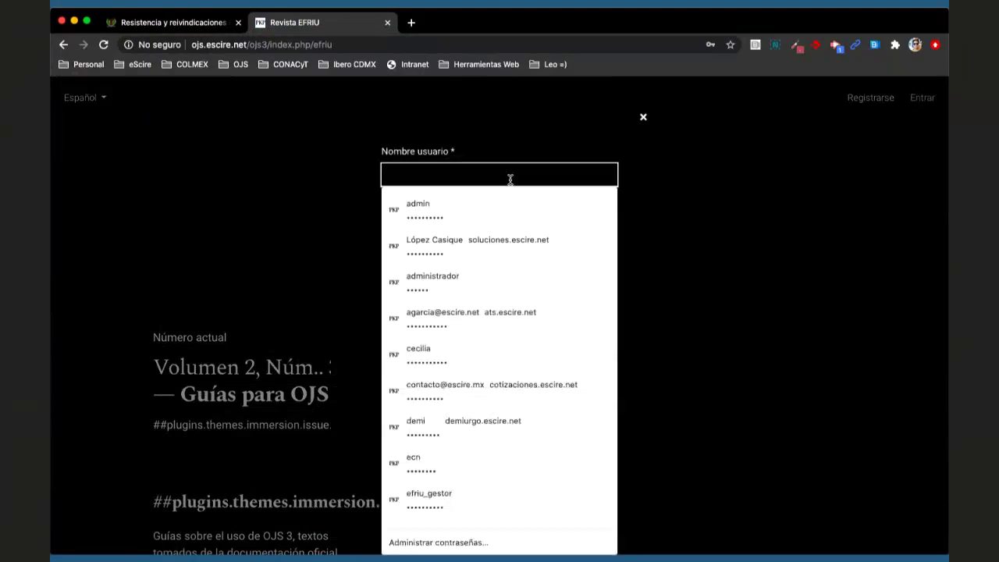
click(468, 203)
click(507, 344)
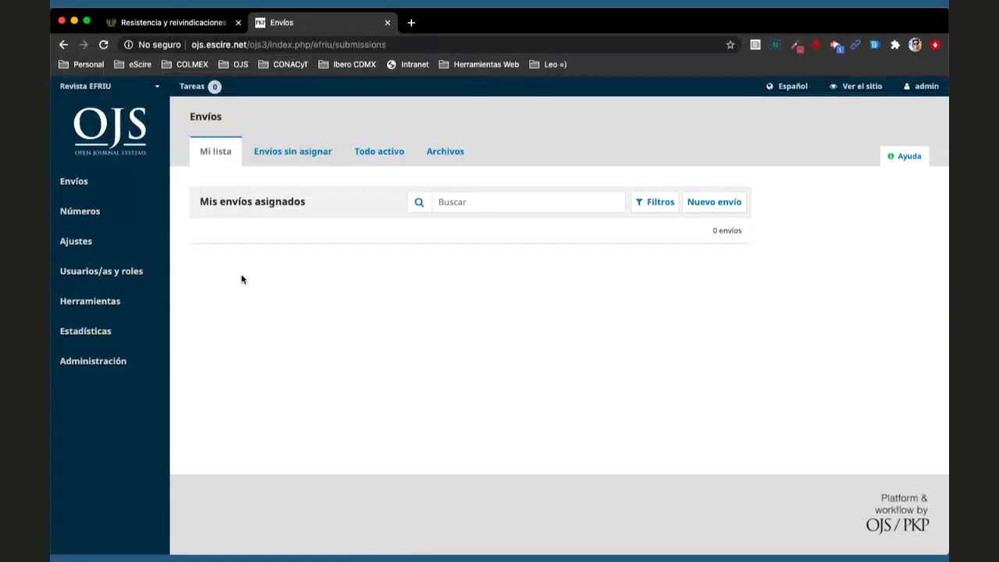
Return to the Universidad de Cartagena article and examine the part of its DOI after the prefix 10.32997
click(173, 23)
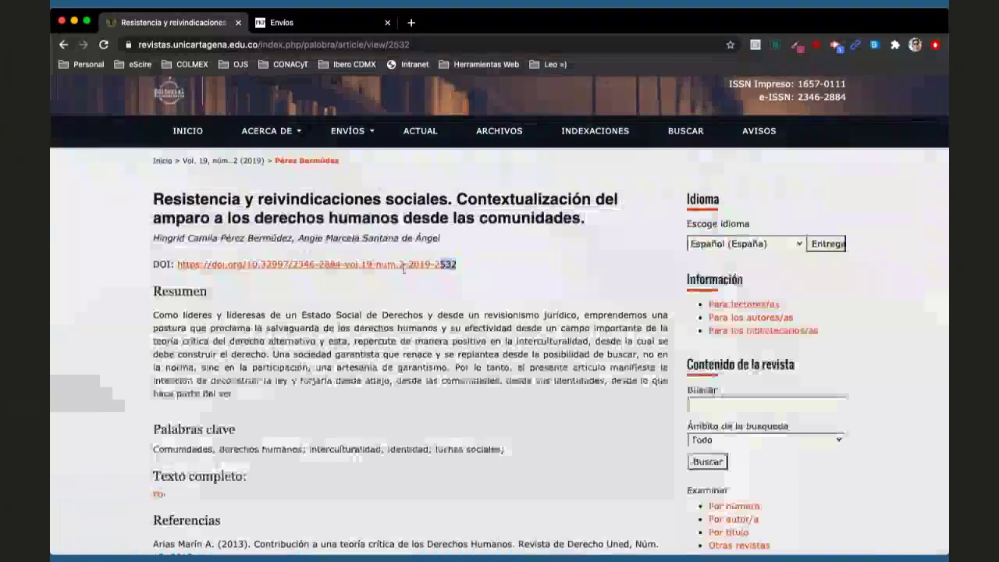
drag(457, 264, 293, 267)
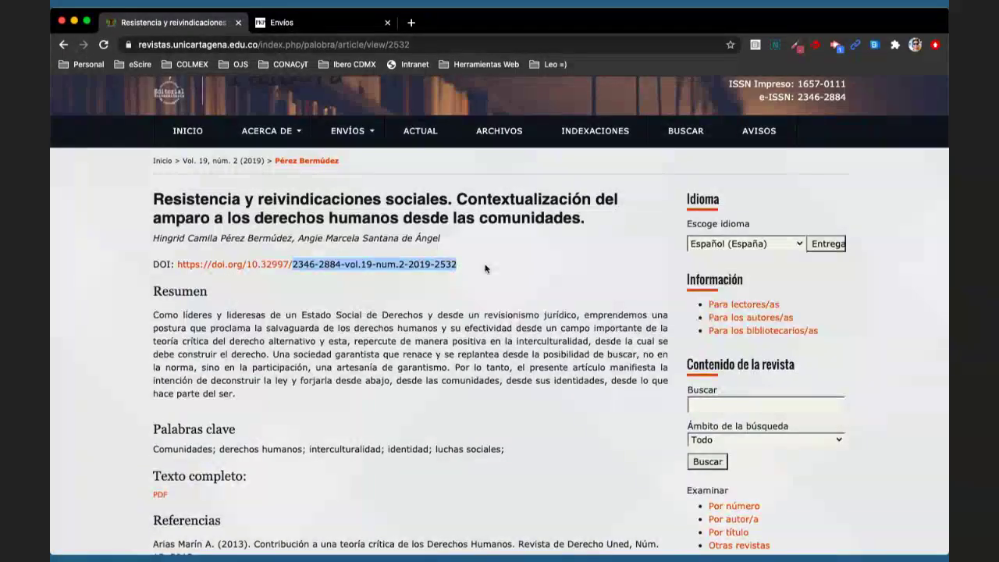
drag(467, 262, 290, 264)
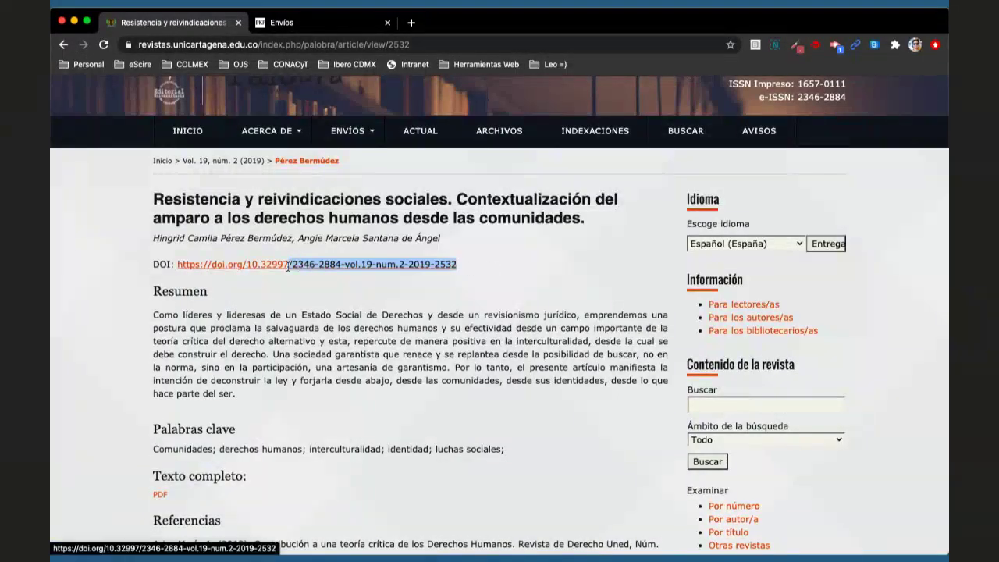
click(314, 298)
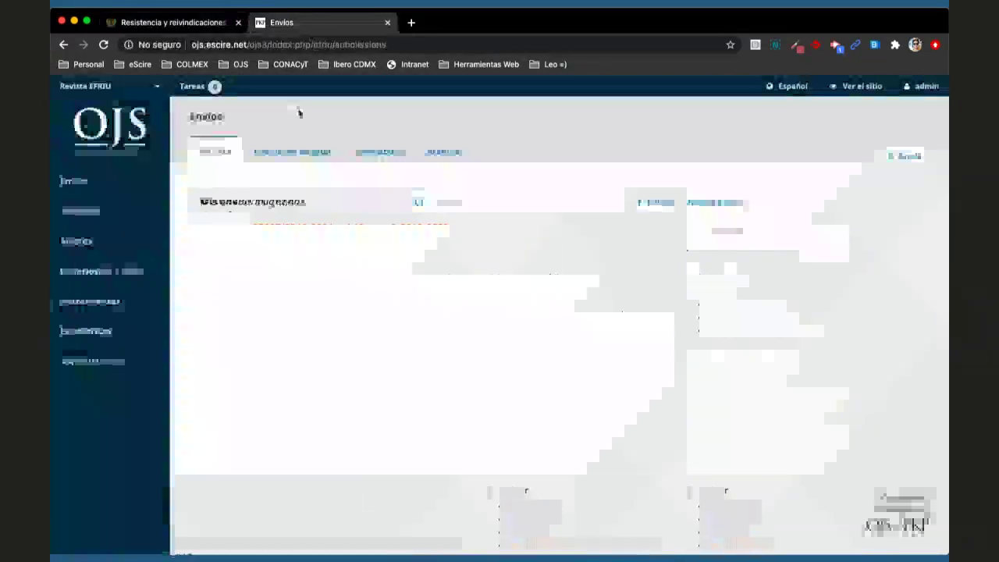
Go back to the OJS journal and open the installed modules list in its website settings
click(289, 22)
mouse_move(153, 246)
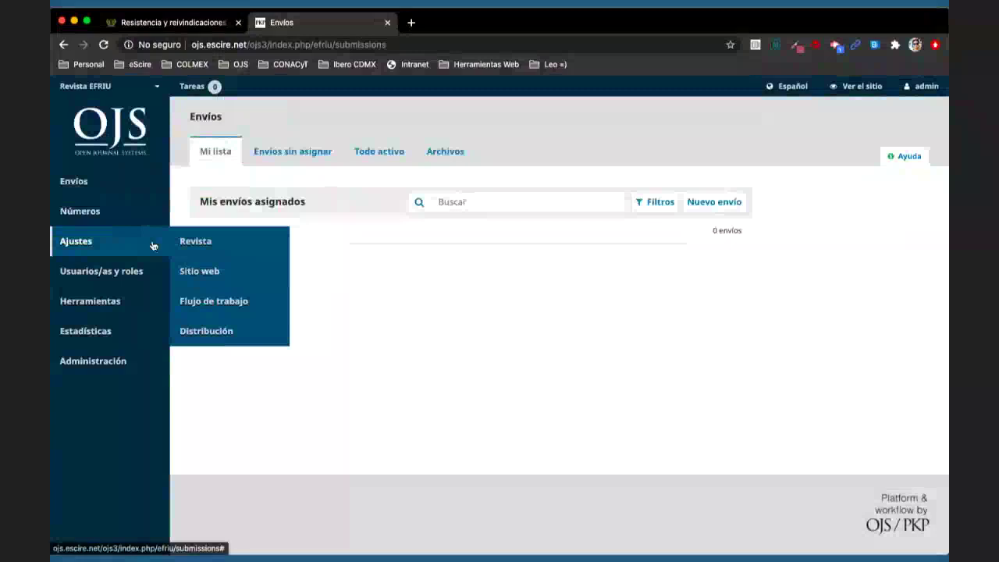
click(209, 273)
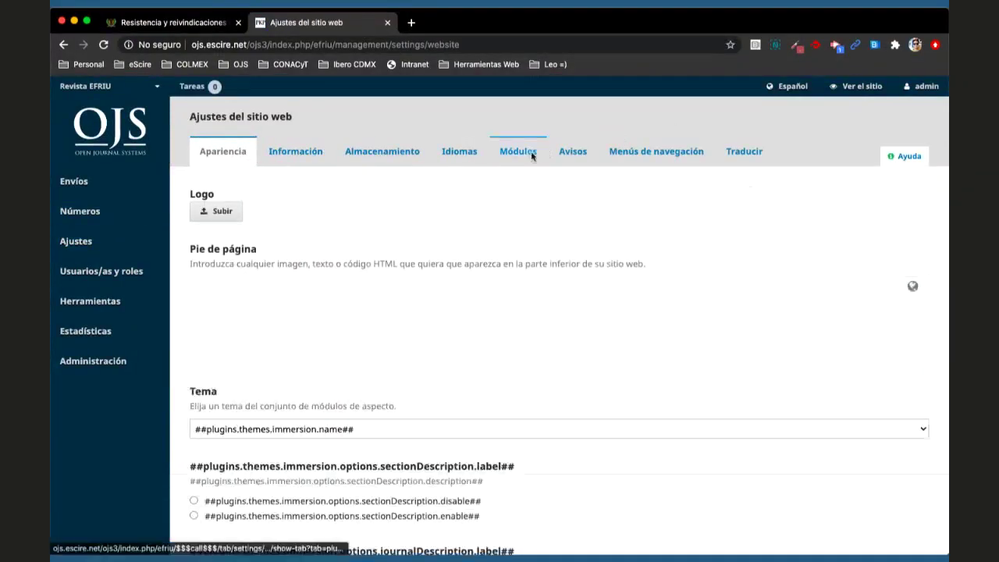
click(517, 151)
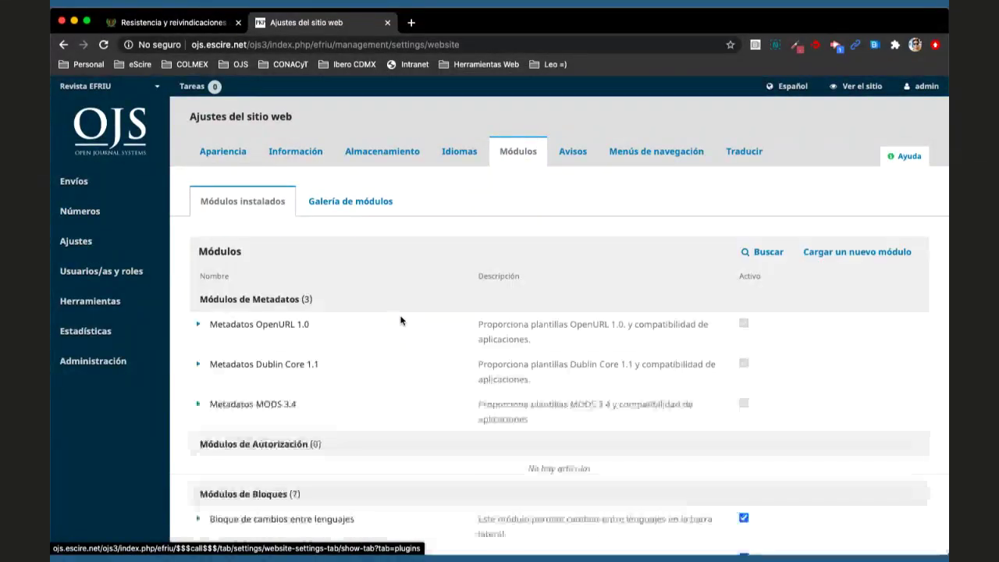
Enable the DOI module among the public identifier modules (Módulos de Identificador Público)
scroll(400, 320, down, 10)
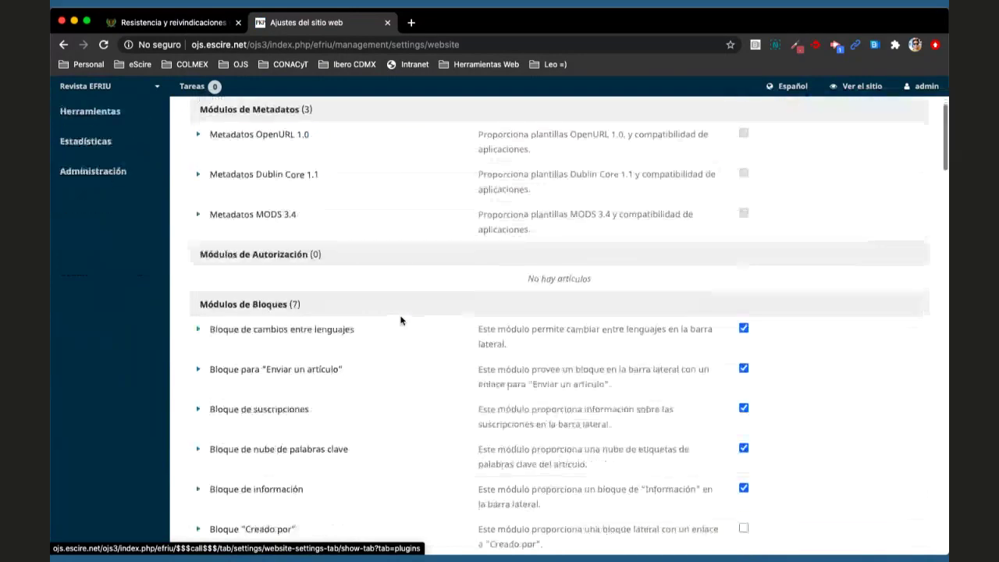
scroll(401, 320, down, 9)
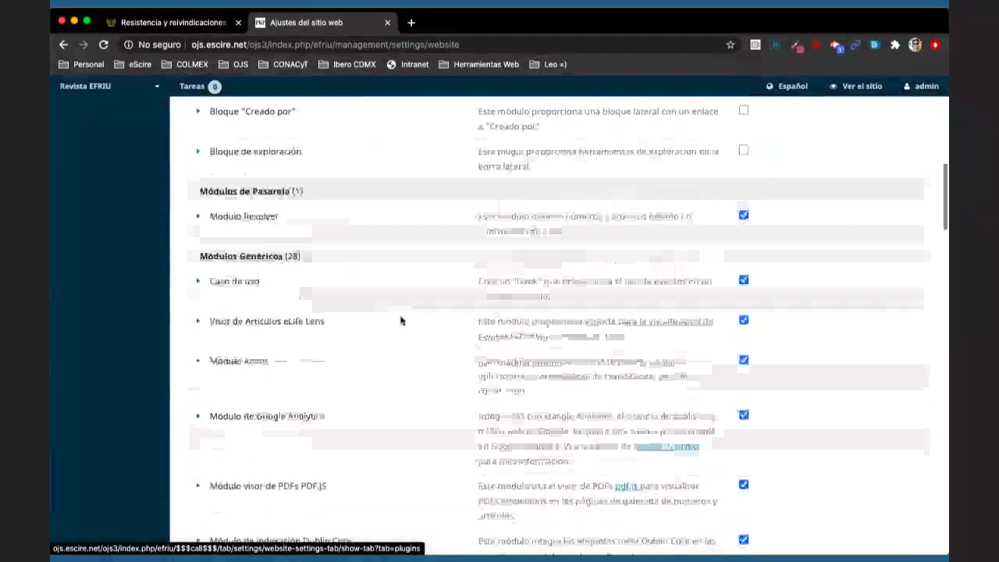
scroll(400, 320, down, 7)
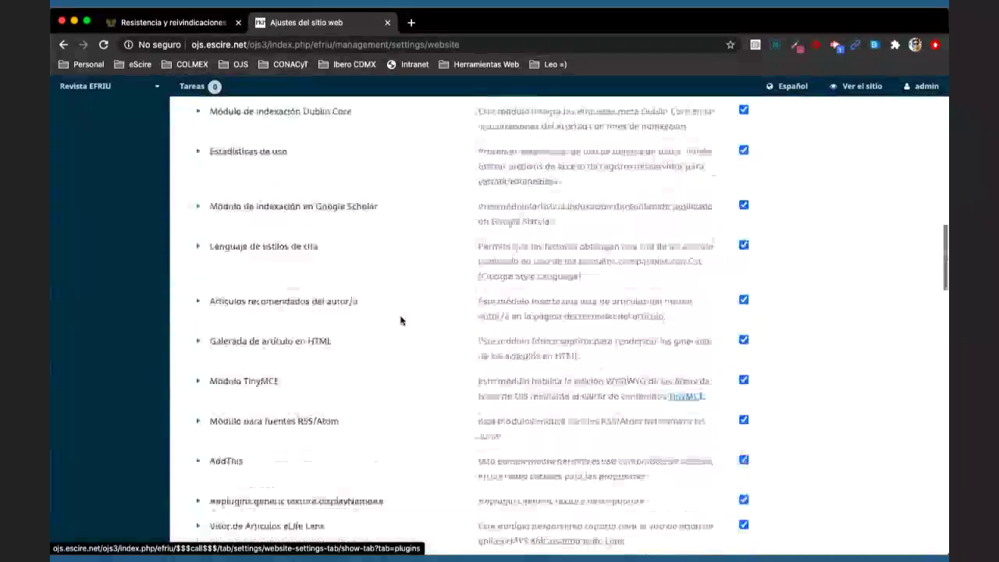
scroll(401, 320, down, 6)
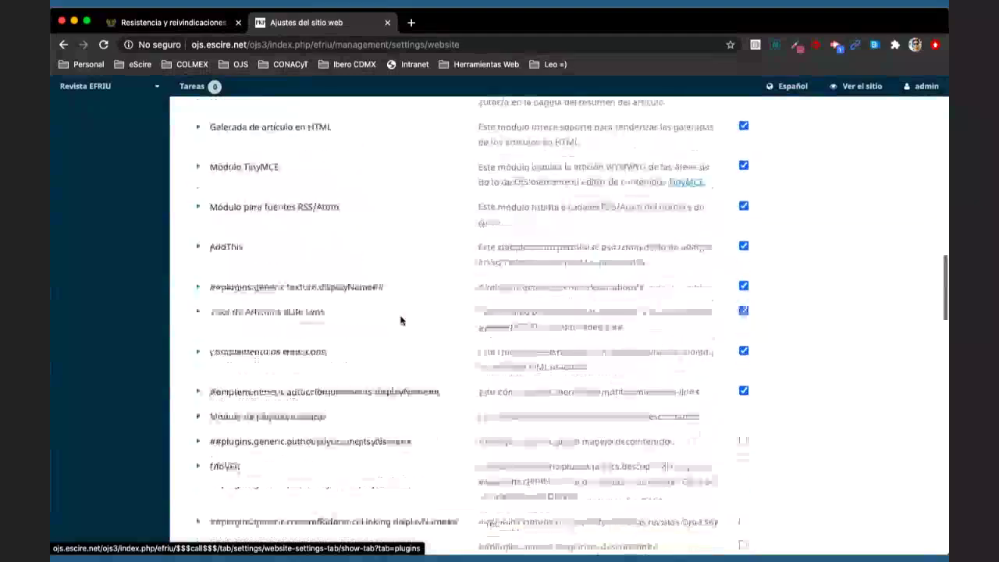
scroll(400, 320, down, 9)
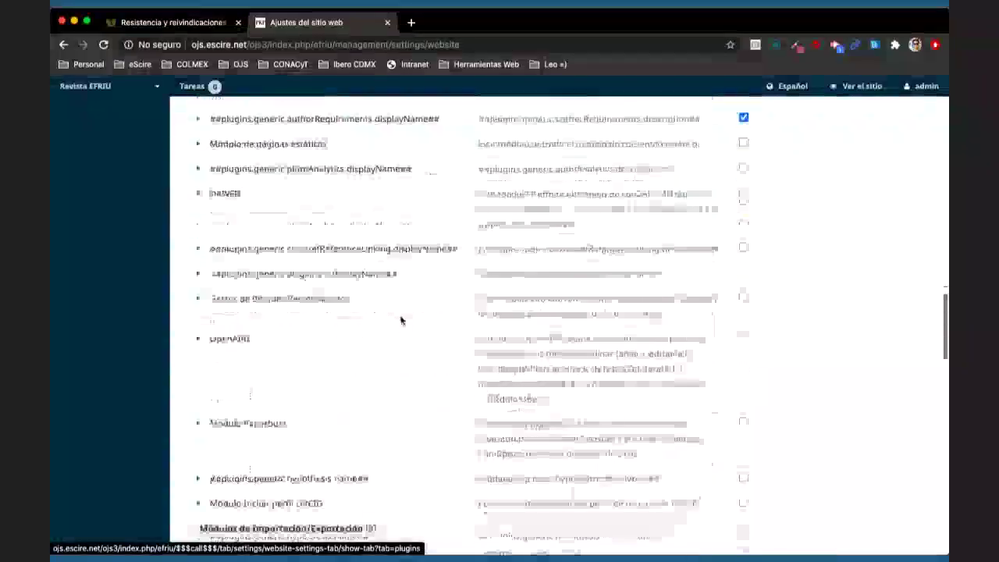
scroll(400, 320, down, 7)
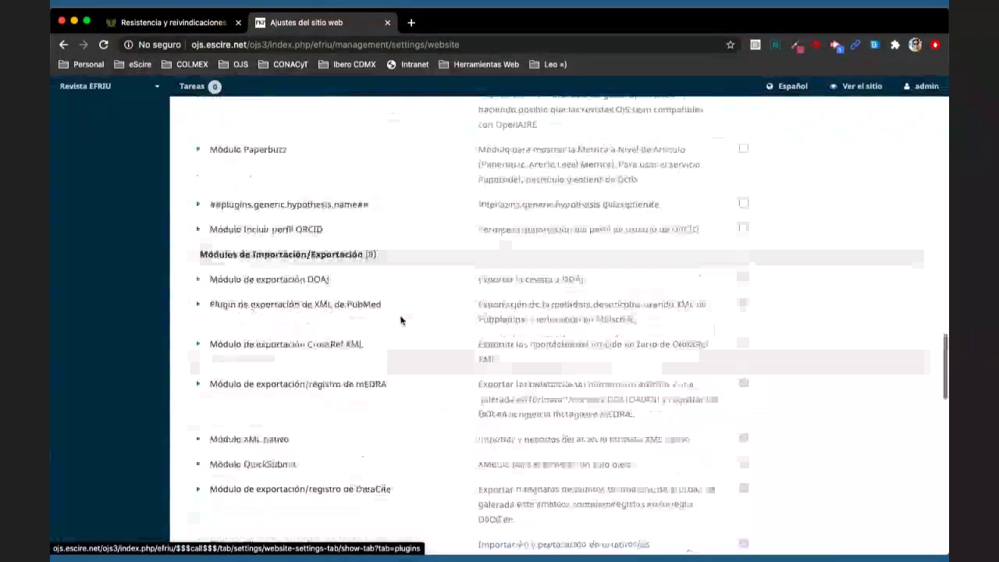
scroll(400, 320, down, 7)
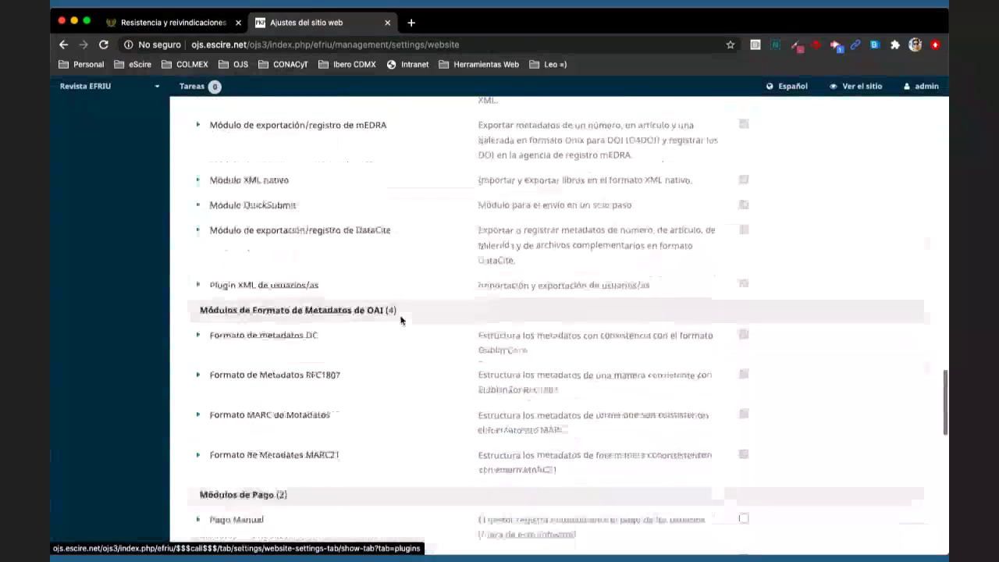
scroll(400, 320, down, 4)
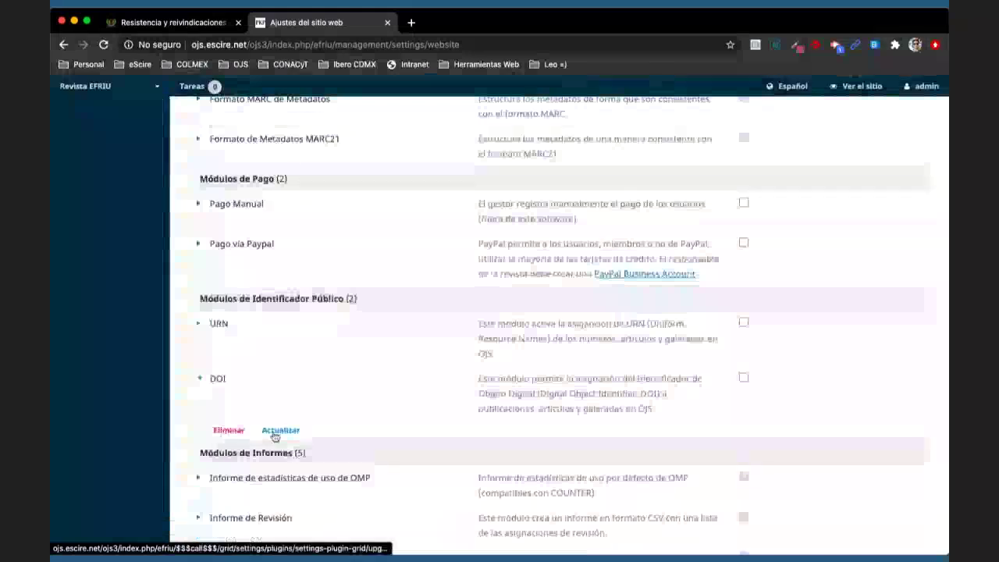
click(277, 429)
click(506, 314)
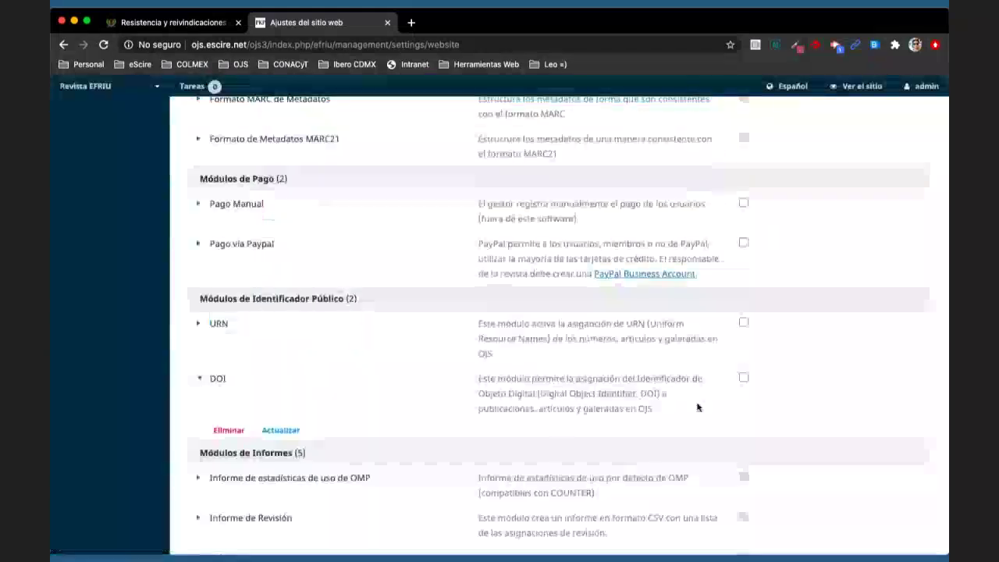
click(745, 379)
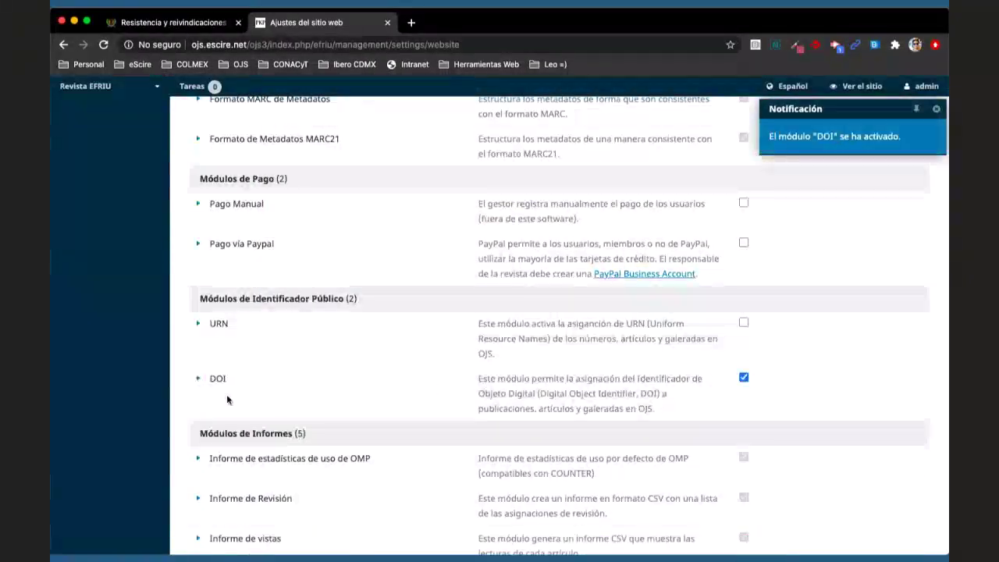
Open the DOI module's settings and go to the DOI suffix options
click(199, 381)
click(224, 430)
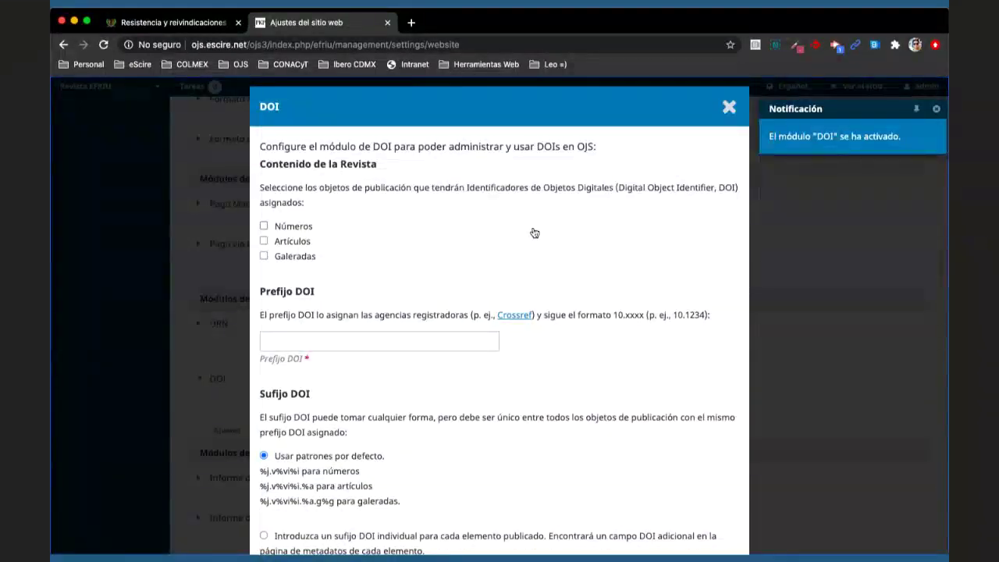
scroll(535, 233, down, 5)
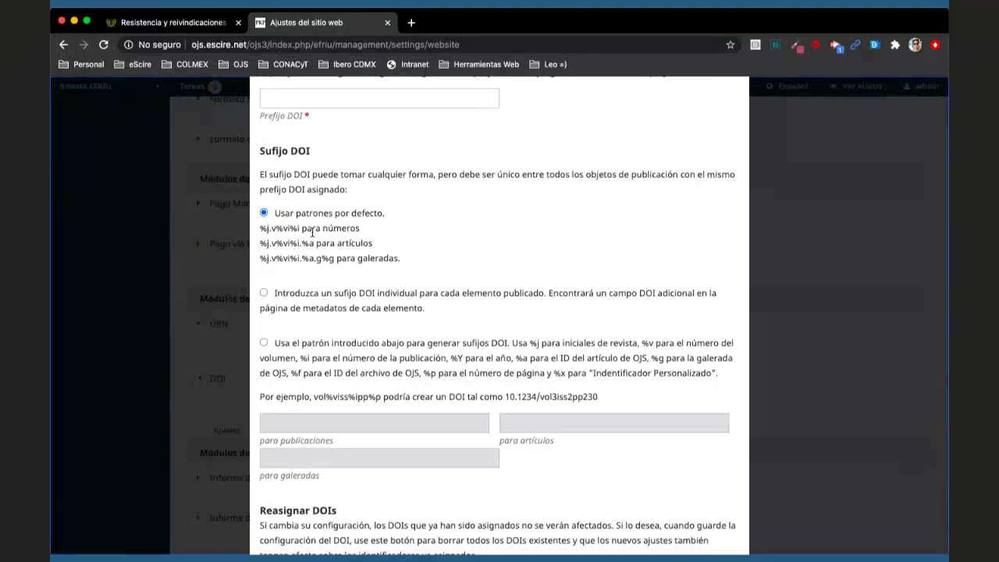
Enlarge the page and examine the default DOI suffix pattern for articles, %j.v%vi%i.%a, part by part
drag(261, 243, 312, 243)
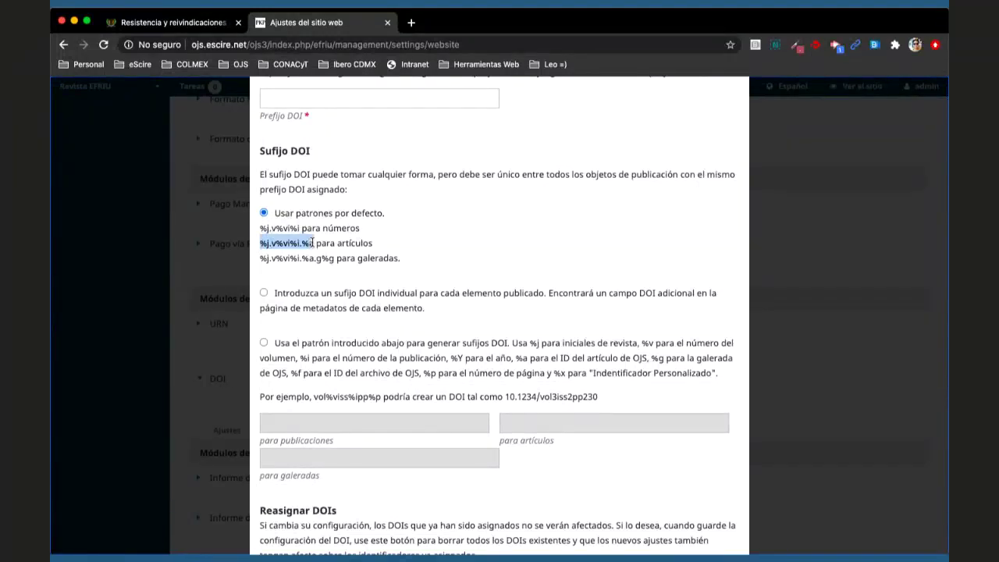
drag(312, 243, 268, 243)
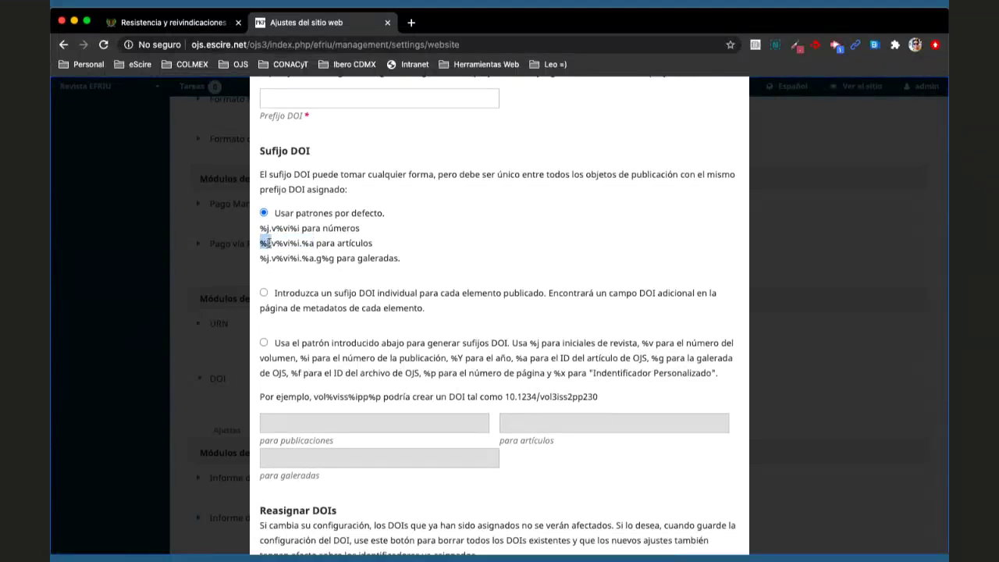
key(super+plus)
key(super+plus)
key(super+plus)
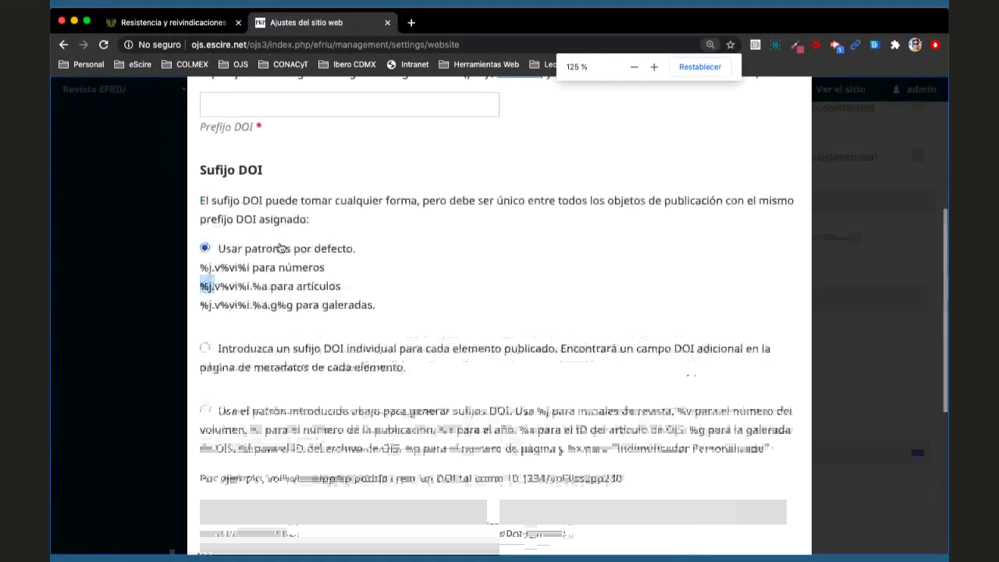
drag(165, 328, 221, 328)
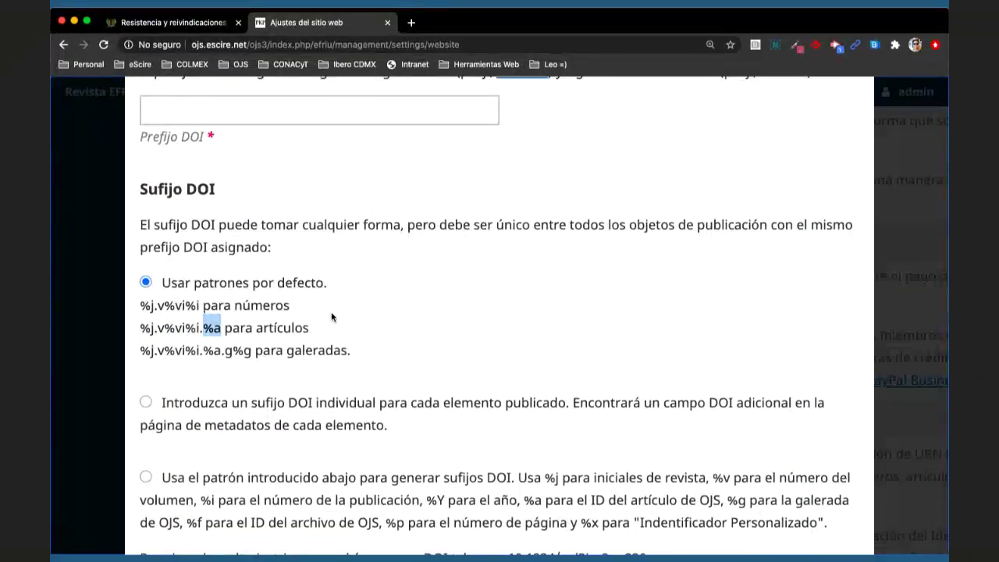
click(279, 330)
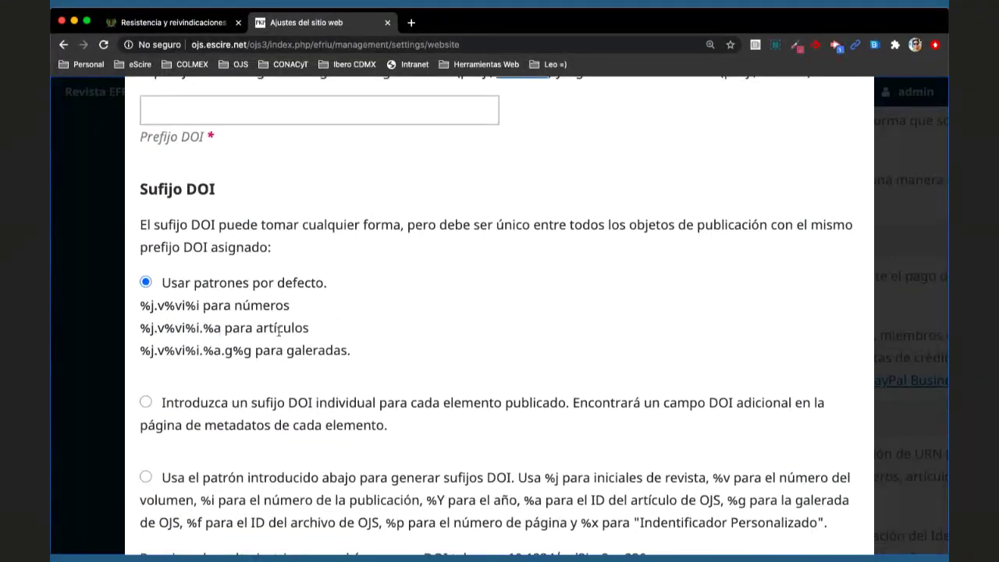
triple_click(192, 329)
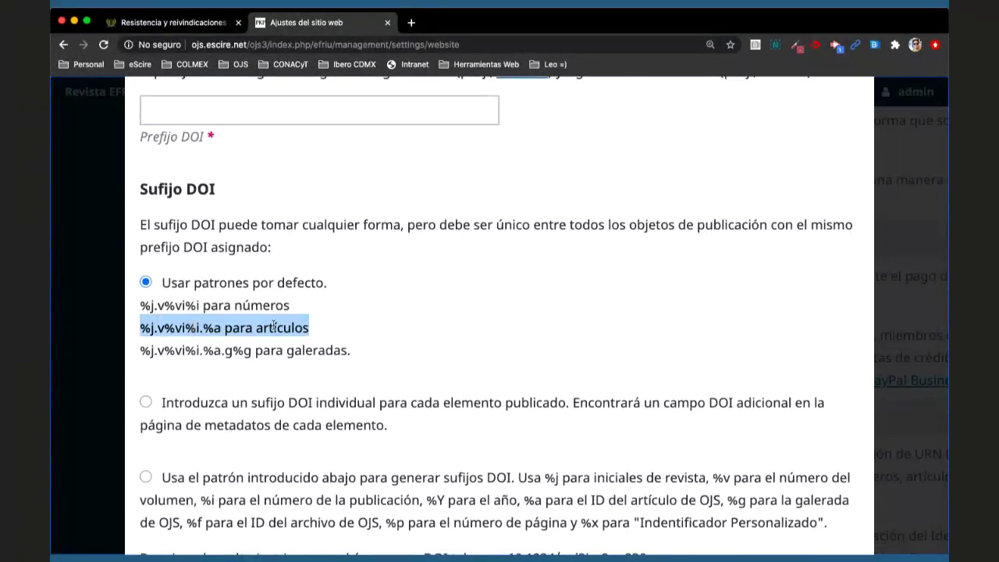
click(274, 328)
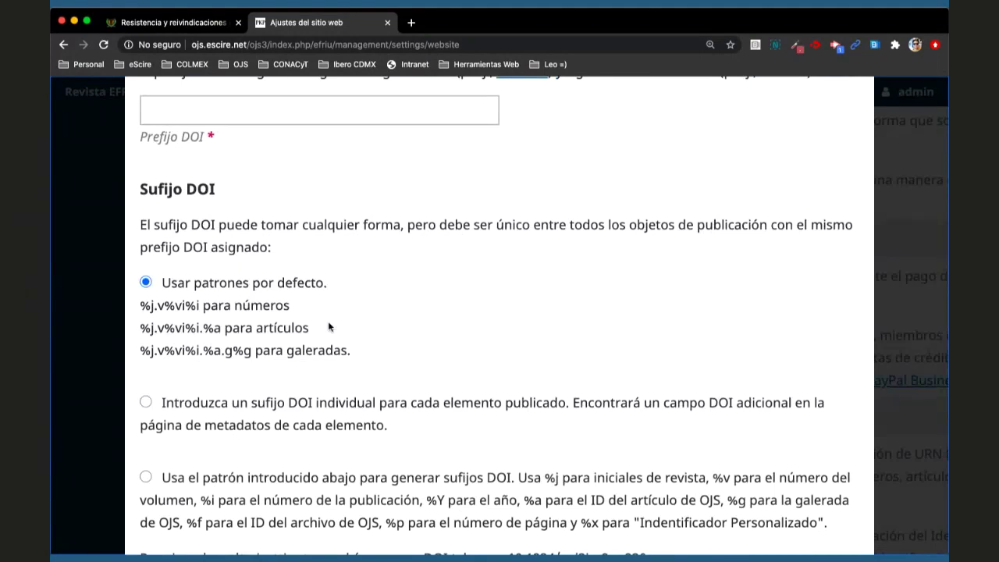
Set the DOI suffix option to entering an individual suffix for each published item
scroll(329, 327, down, 2)
click(304, 312)
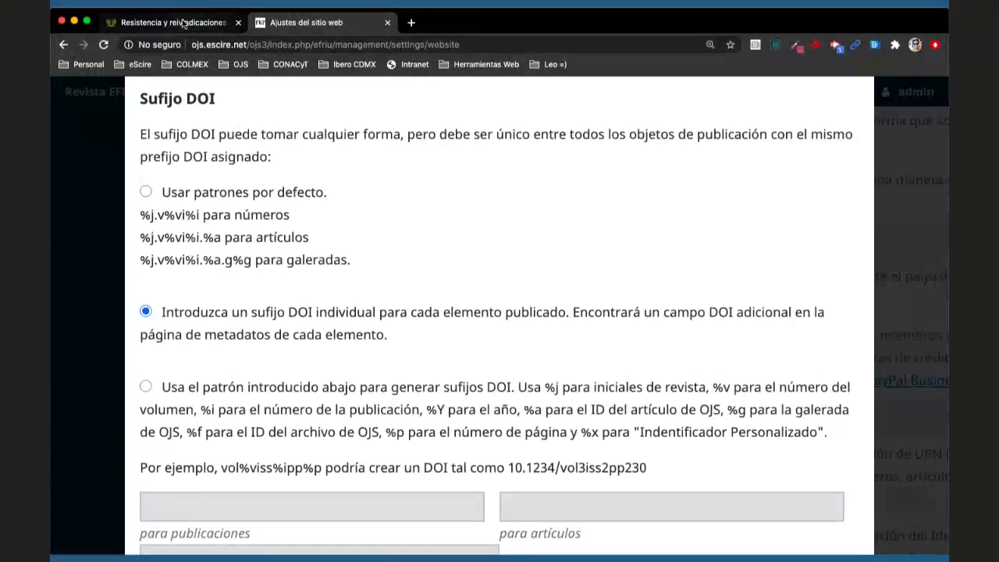
Examine the part after the prefix in the DOI of the example Palobra article
click(182, 23)
drag(456, 264, 291, 265)
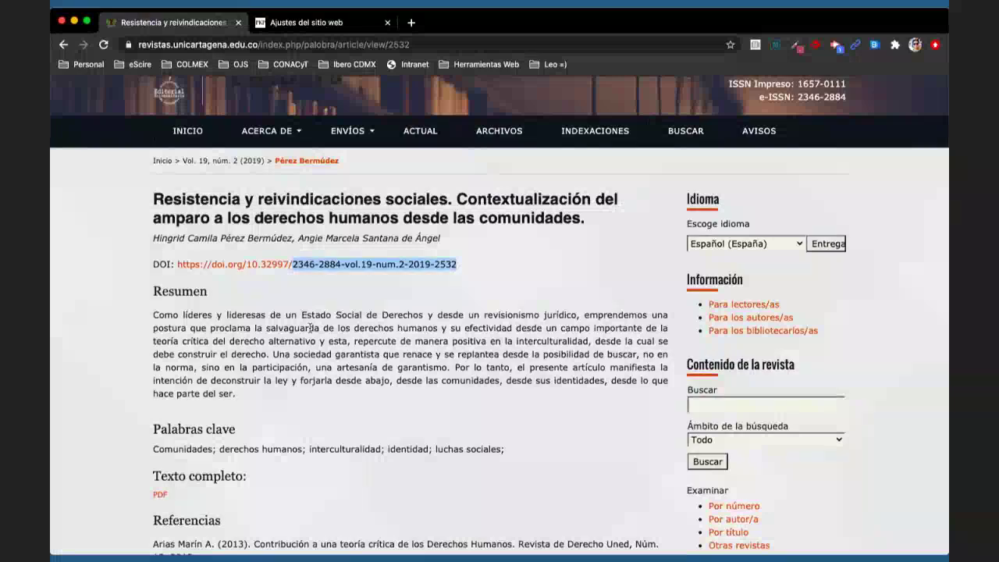
In the DOI settings, set the suffix option to generating suffixes from a custom pattern
click(295, 28)
scroll(385, 313, down, 3)
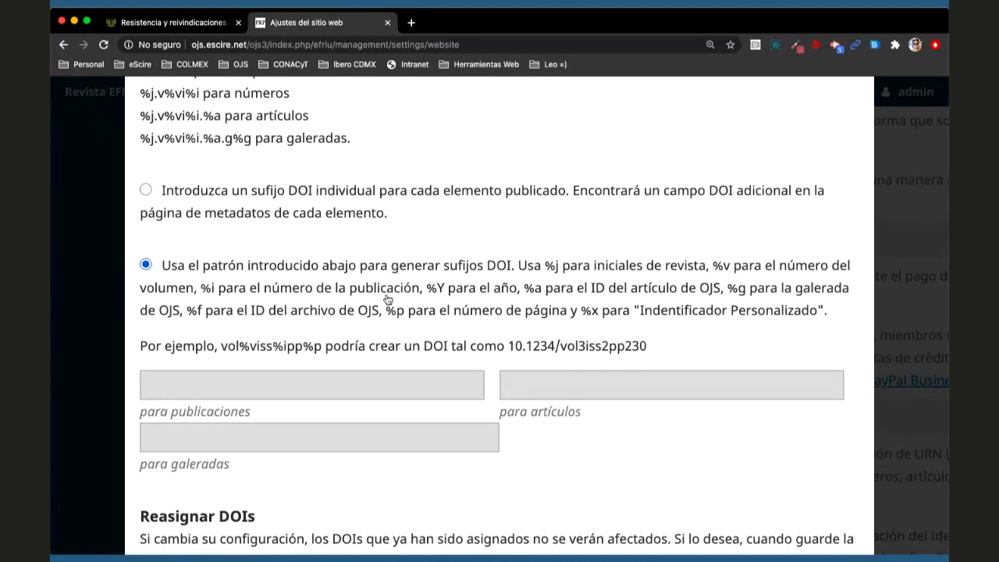
scroll(388, 300, up, 1)
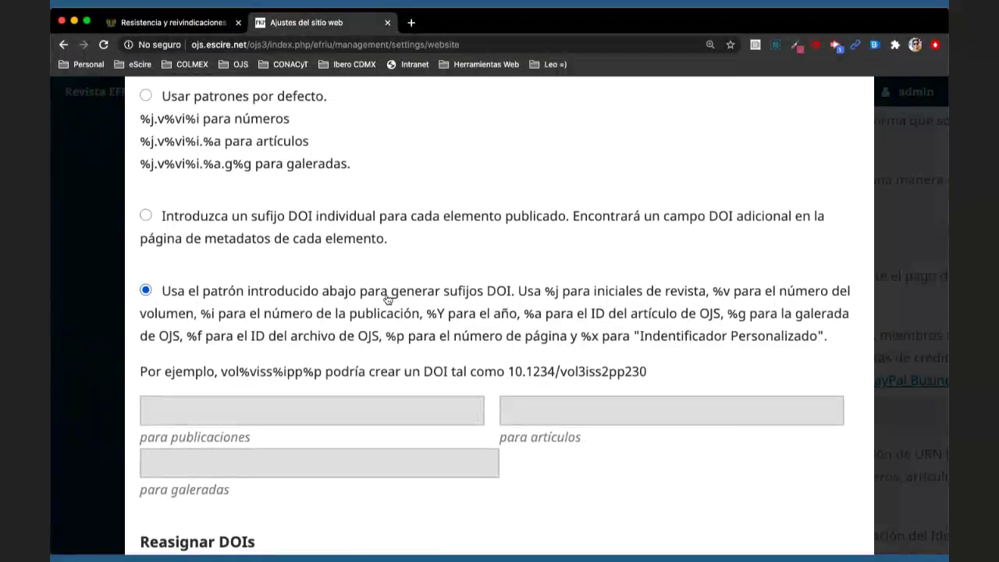
Open the table of contents of Panorama Económico's current issue, Vol. 28, núm. 1 (2020), and examine the issue's DOI suffix
click(171, 22)
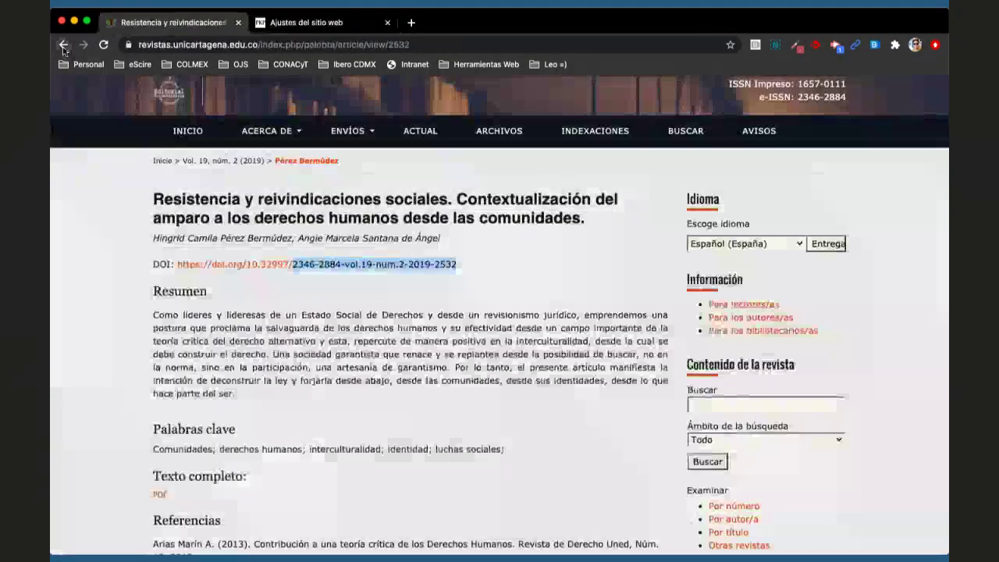
click(64, 45)
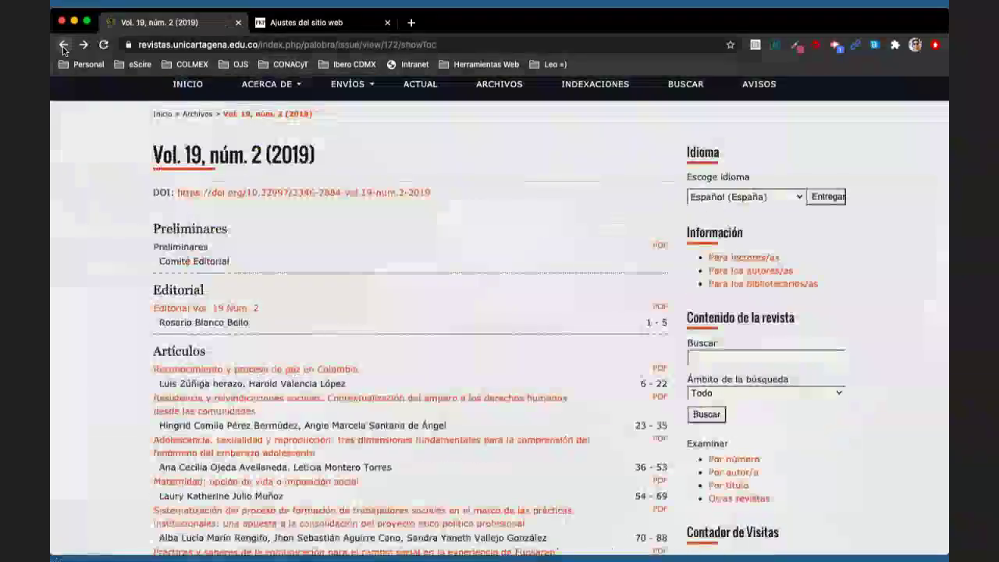
click(64, 44)
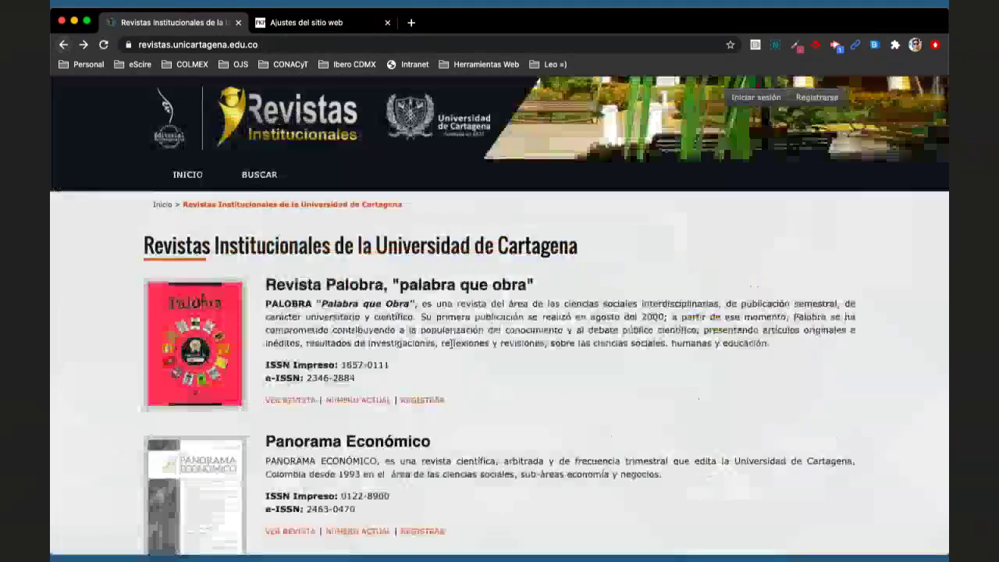
scroll(451, 344, down, 3)
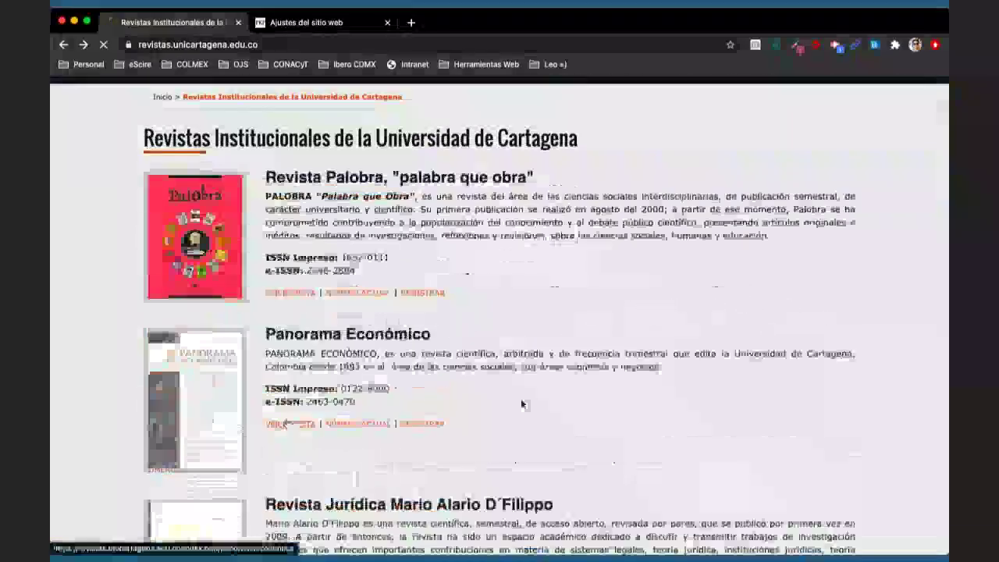
click(287, 424)
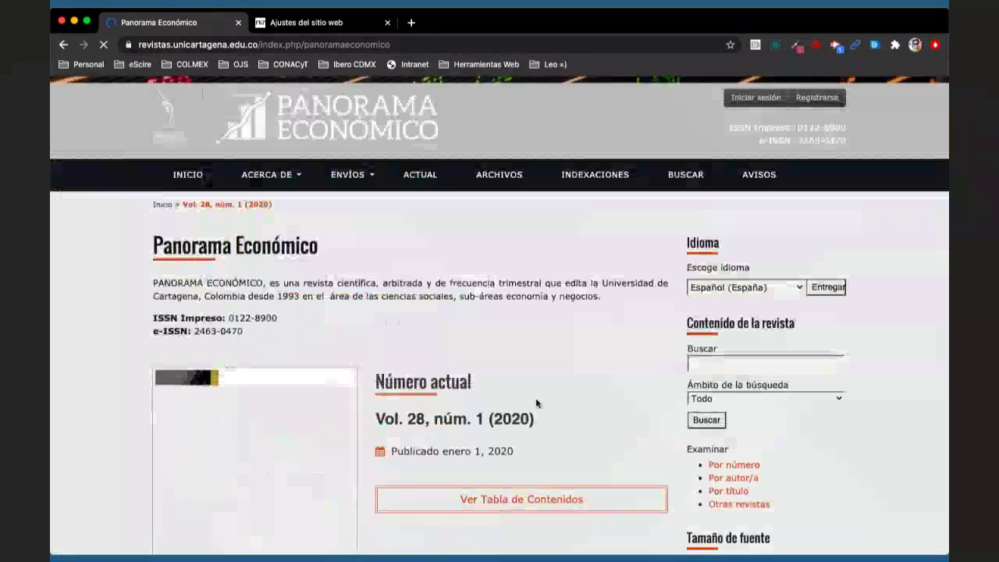
scroll(515, 398, down, 3)
click(490, 382)
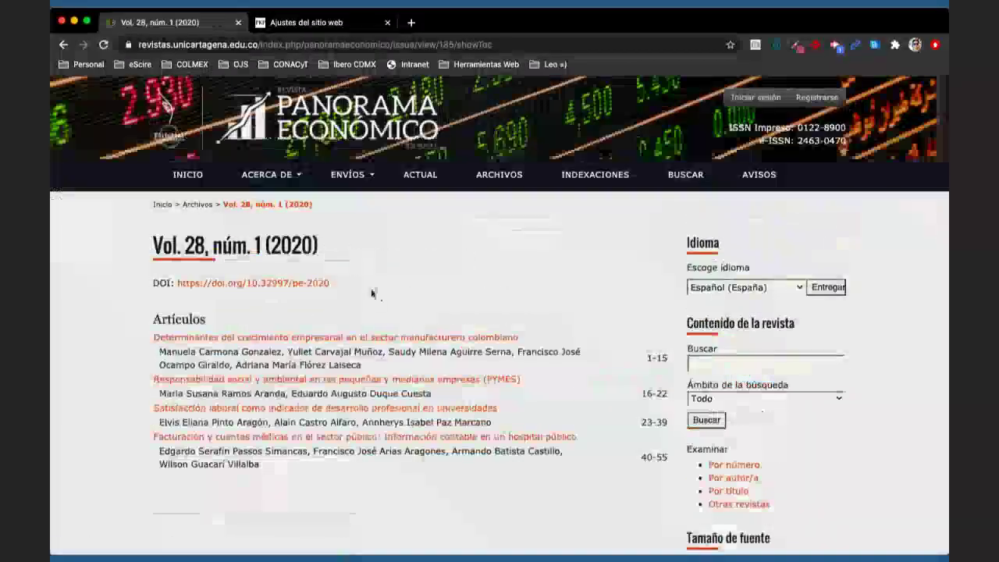
drag(331, 287, 288, 284)
click(380, 312)
Open the article "Determinantes del crecimiento empresarial en el sector manufacturero colombiano" and compare its DOI ending with the article ID in the page address
click(373, 337)
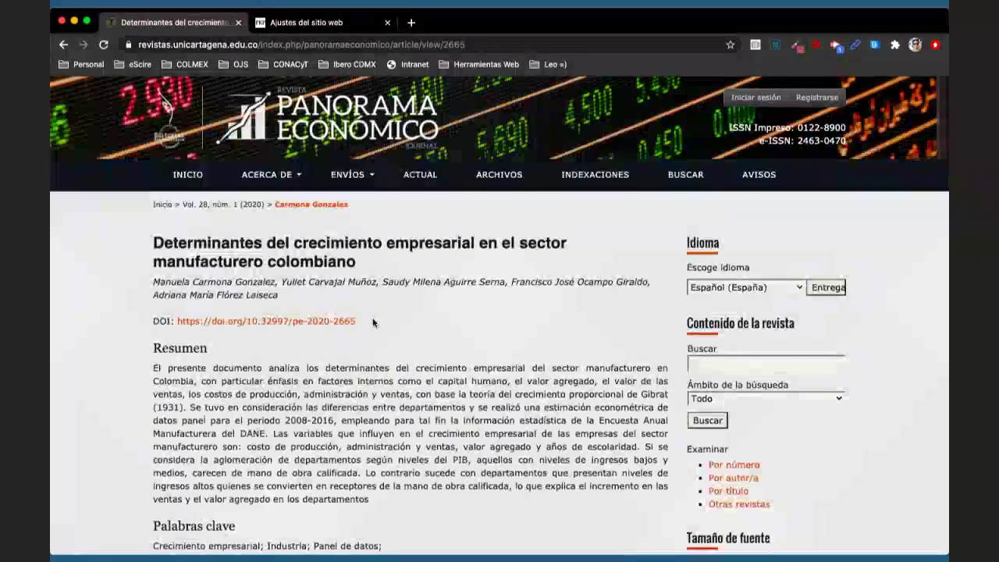
click(296, 327)
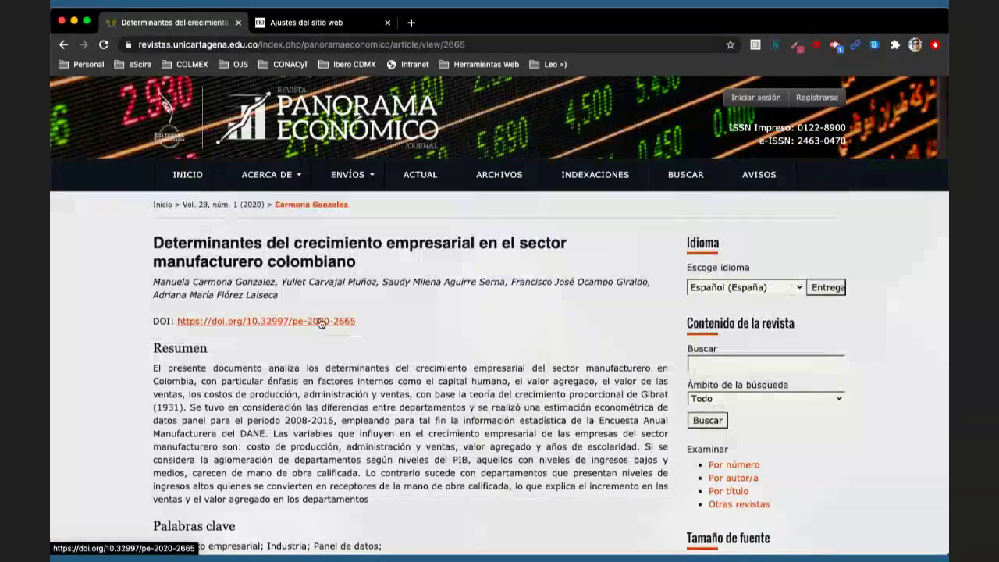
drag(371, 320, 333, 321)
click(475, 44)
click(463, 46)
double_click(474, 45)
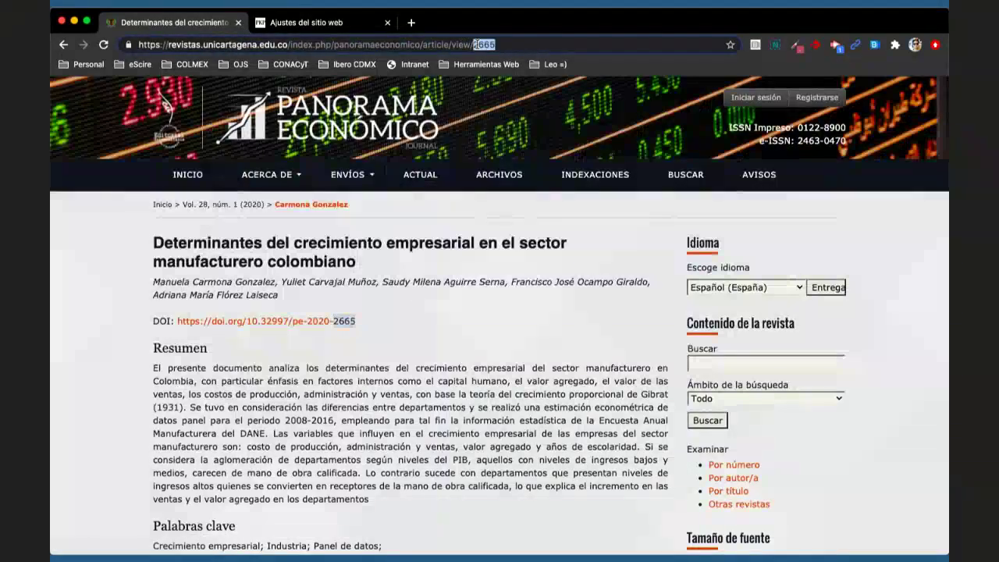
click(449, 306)
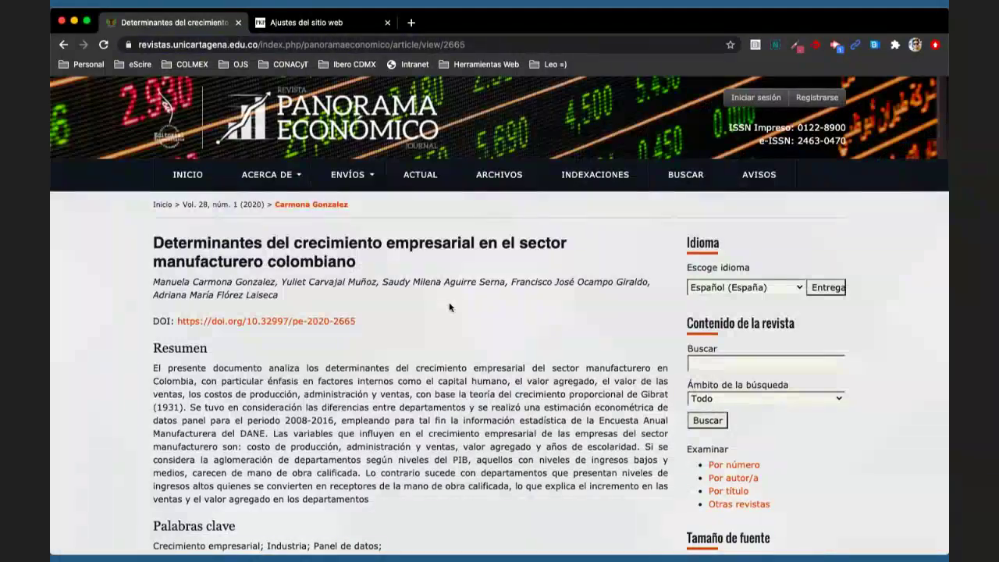
Open the table of contents of Revista Palobra's current issue, Vol. 19, núm. 2 (2019), examine its DOI suffix, and return to the journal list
click(65, 44)
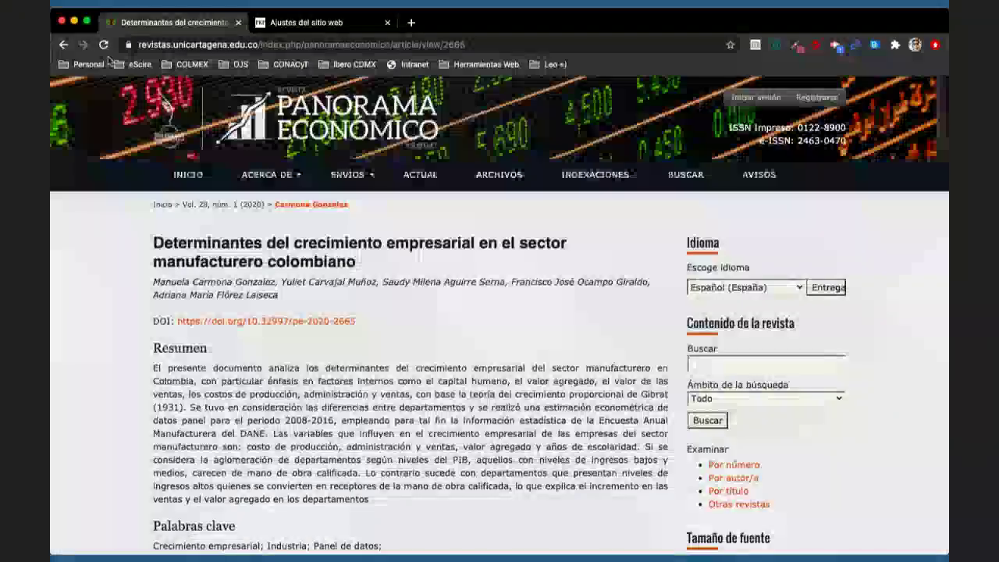
click(64, 44)
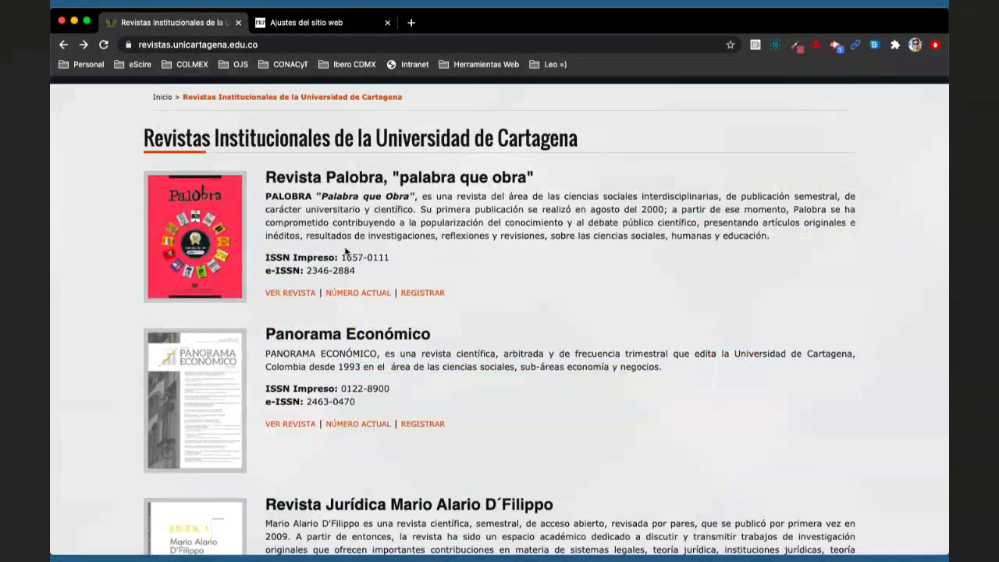
click(290, 295)
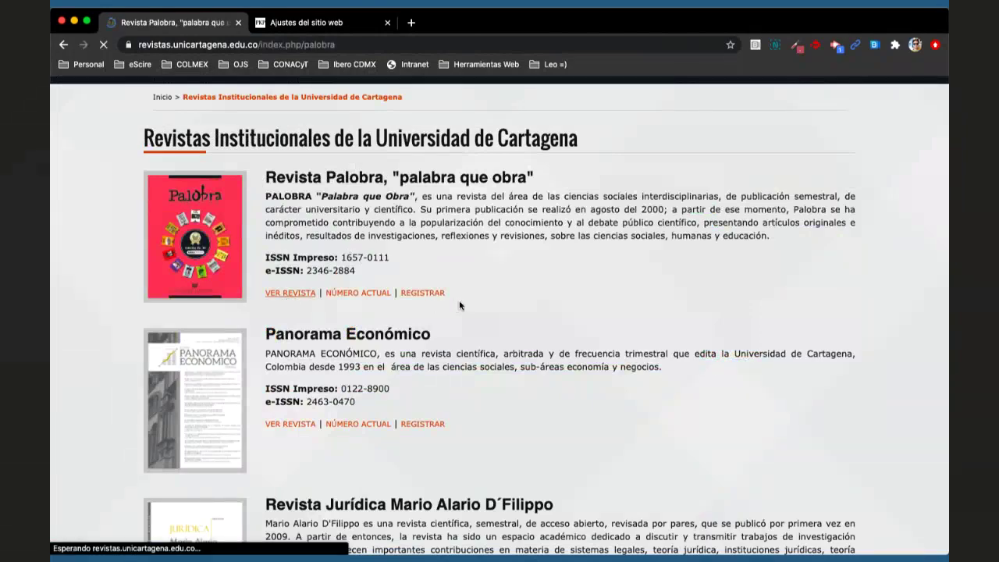
scroll(460, 304, down, 3)
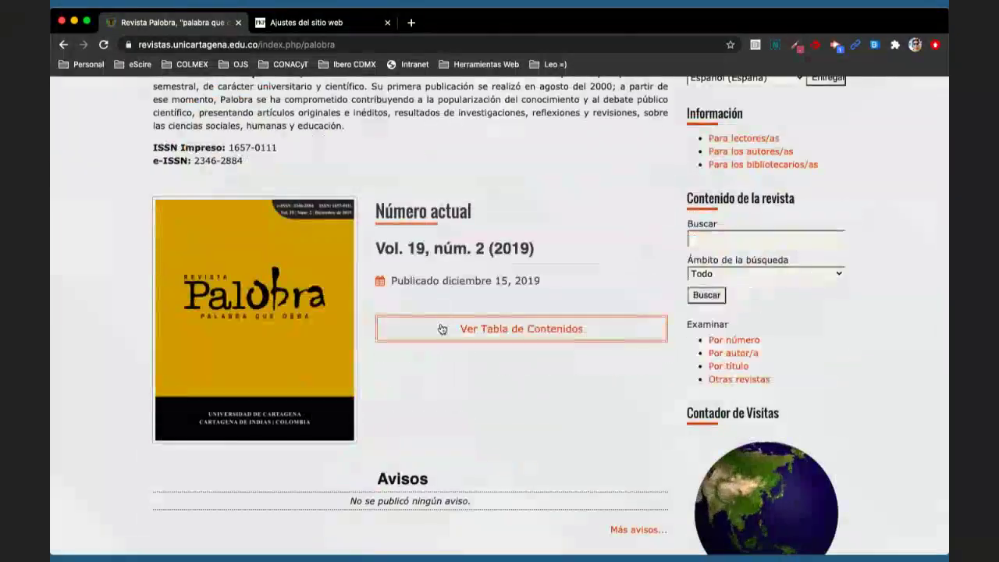
click(484, 328)
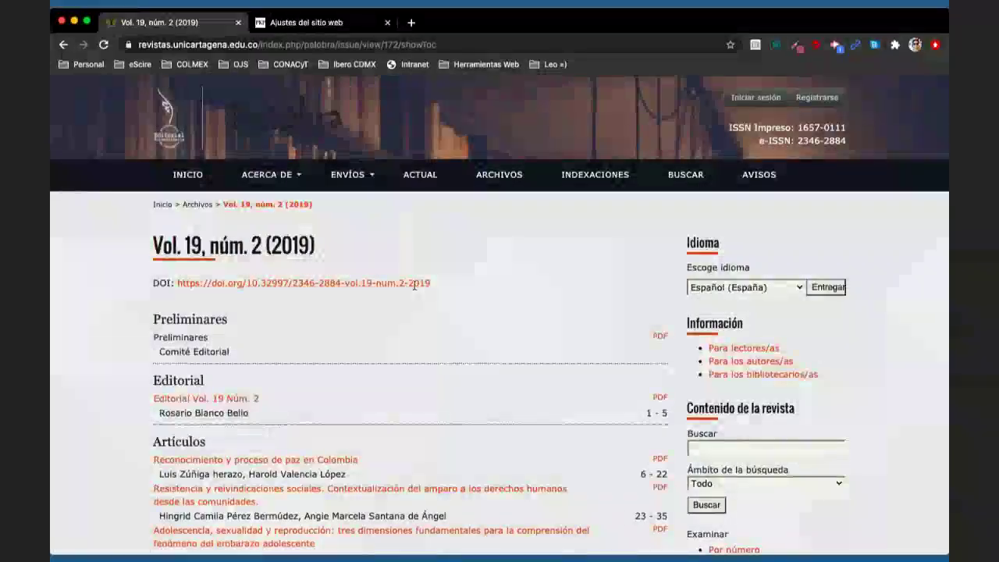
drag(431, 283, 288, 283)
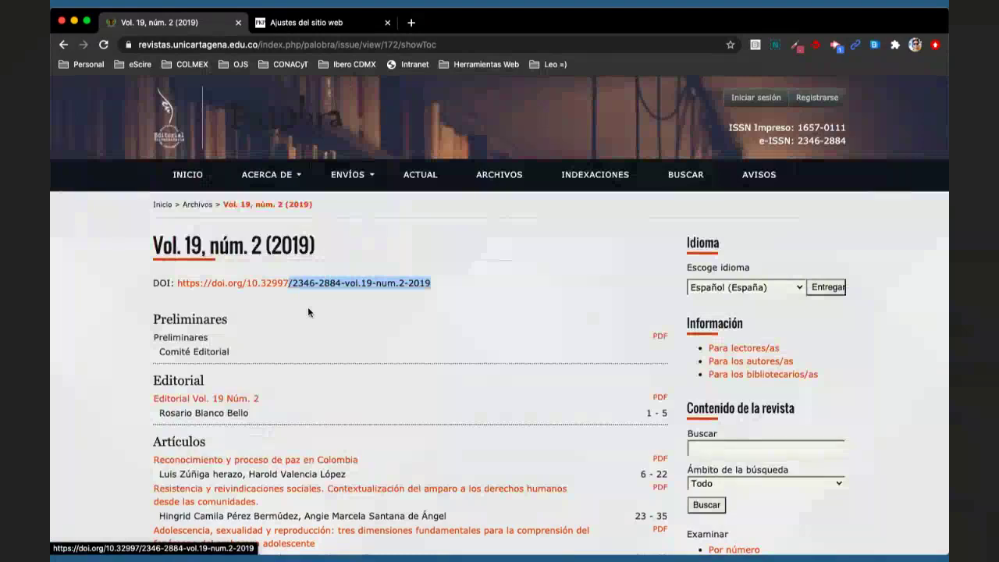
click(376, 328)
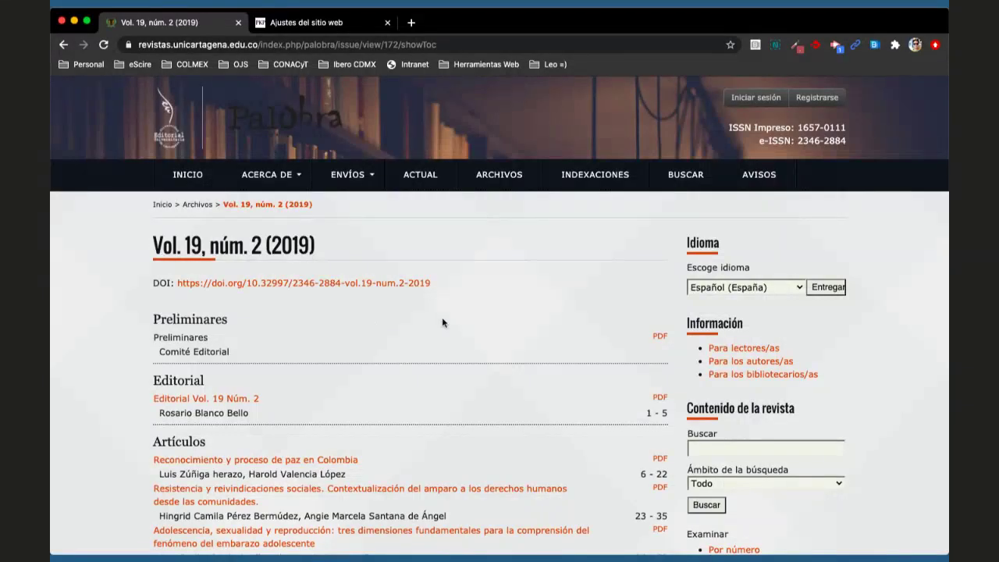
drag(433, 283, 291, 283)
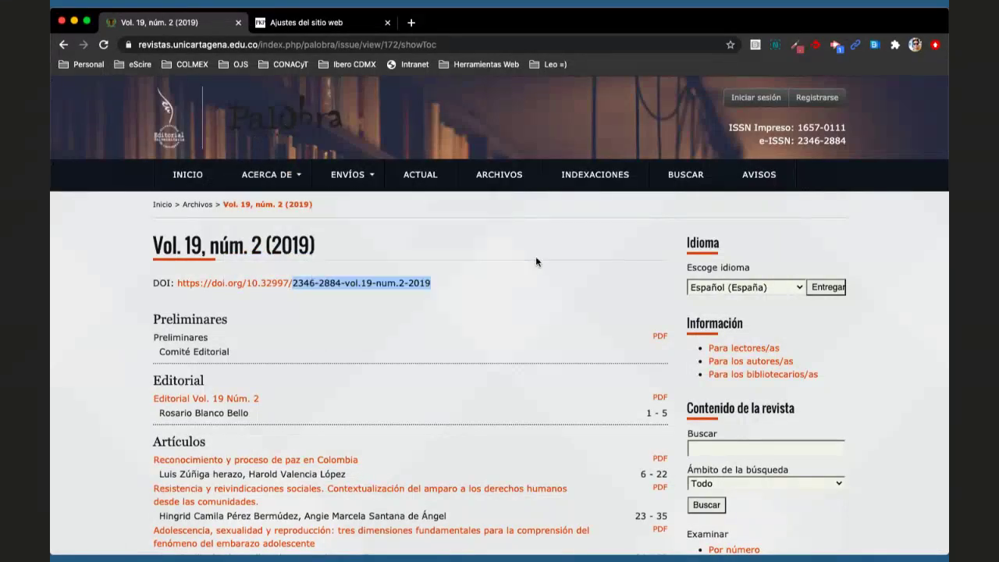
click(64, 45)
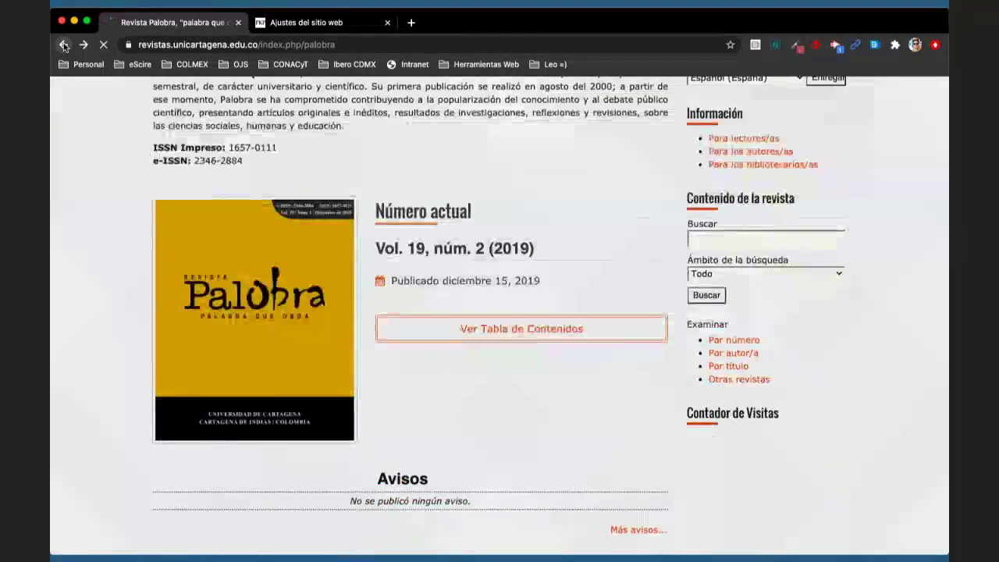
click(64, 45)
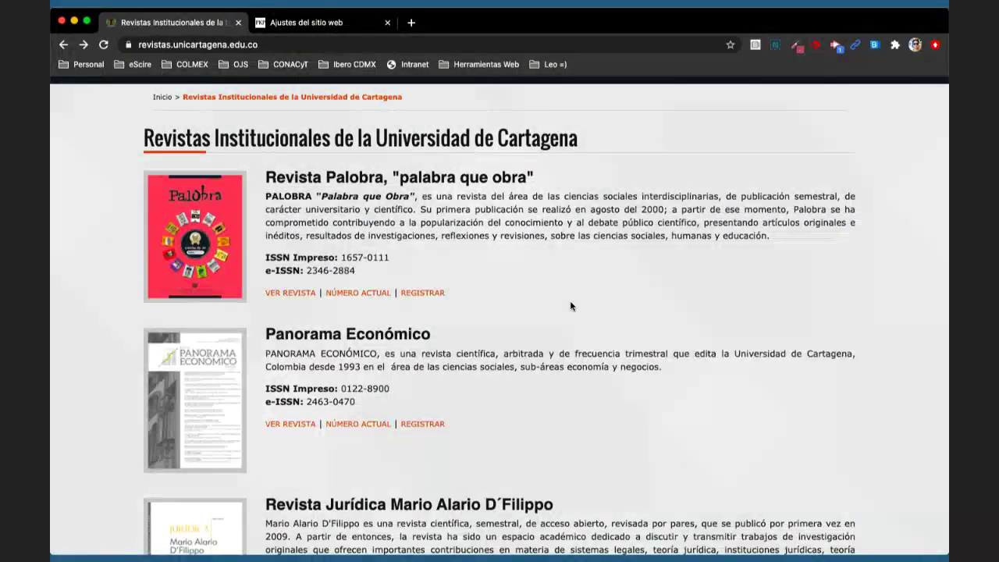
In Revista EFRIU's DOI settings, set the suffix option to the default patterns
click(297, 26)
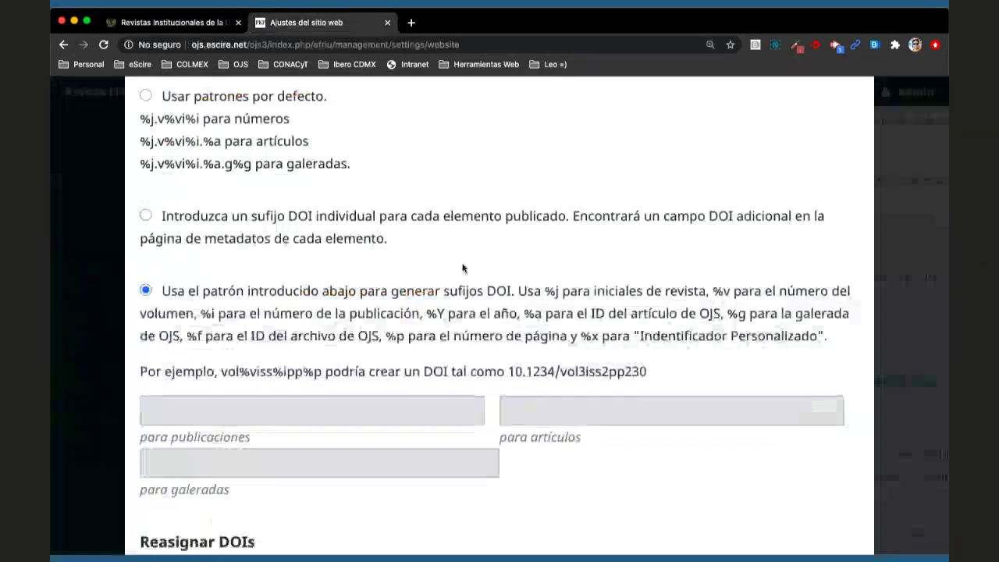
scroll(464, 268, up, 4)
scroll(464, 268, up, 3)
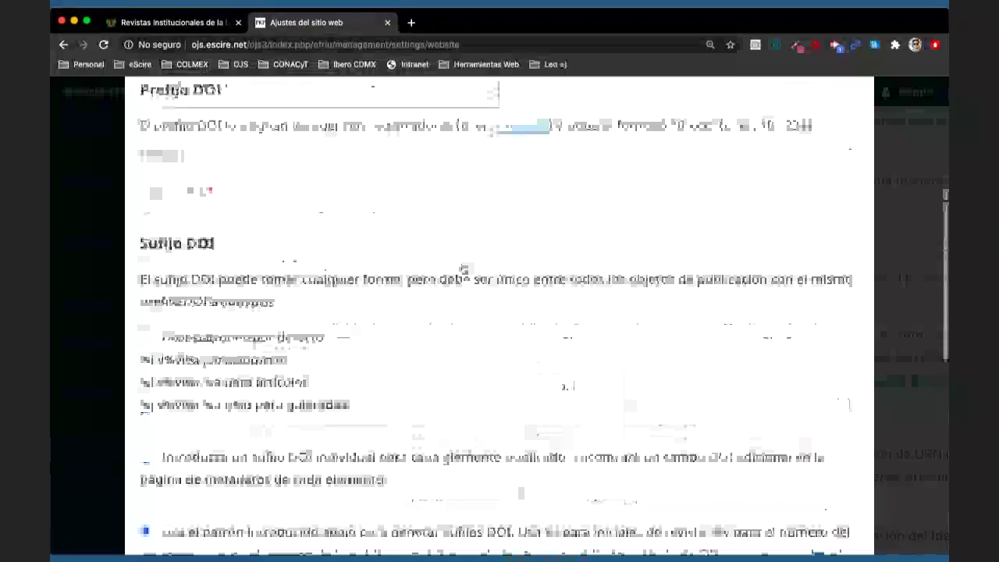
scroll(461, 268, down, 3)
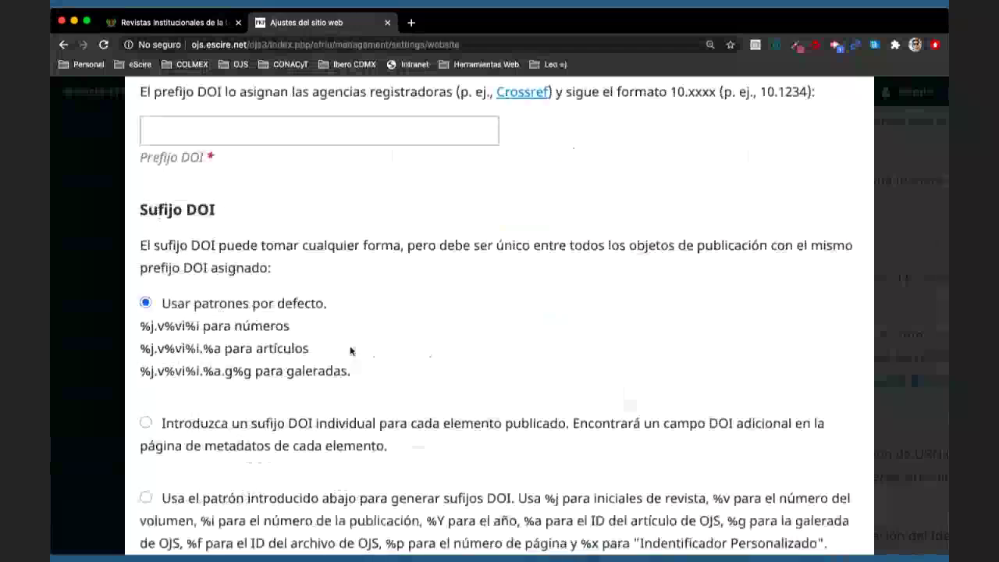
scroll(340, 350, down, 2)
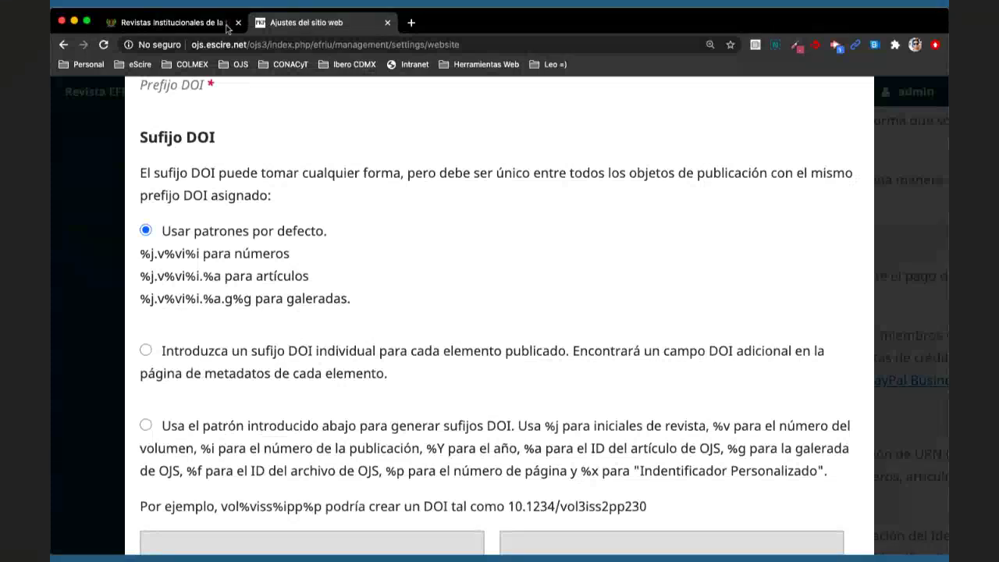
click(164, 25)
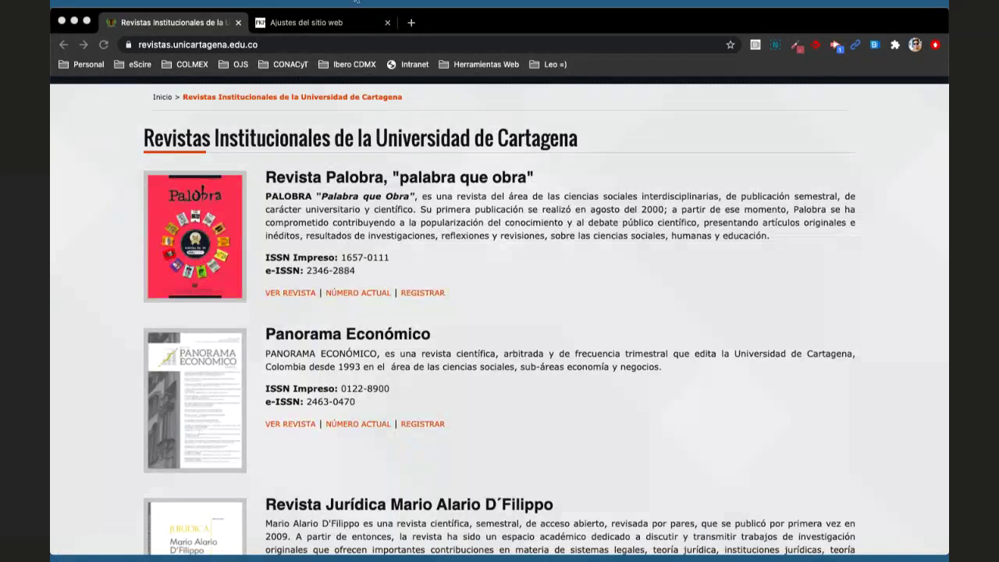
click(371, 153)
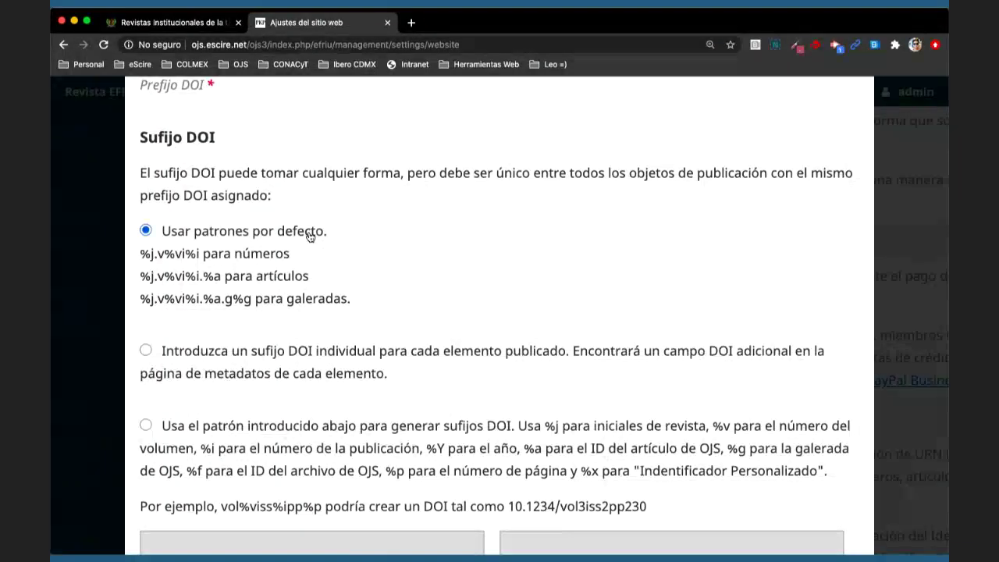
click(175, 22)
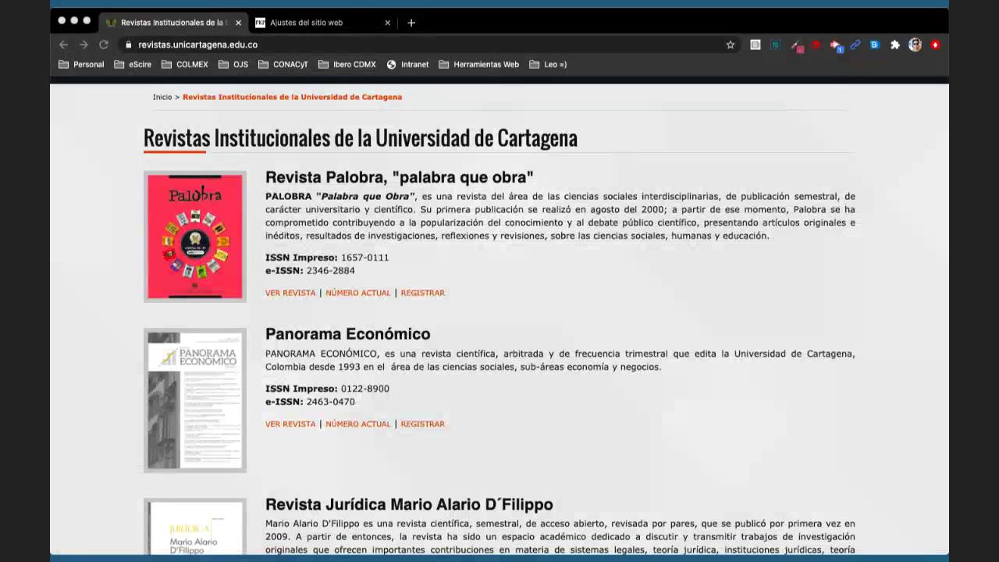
click(530, 279)
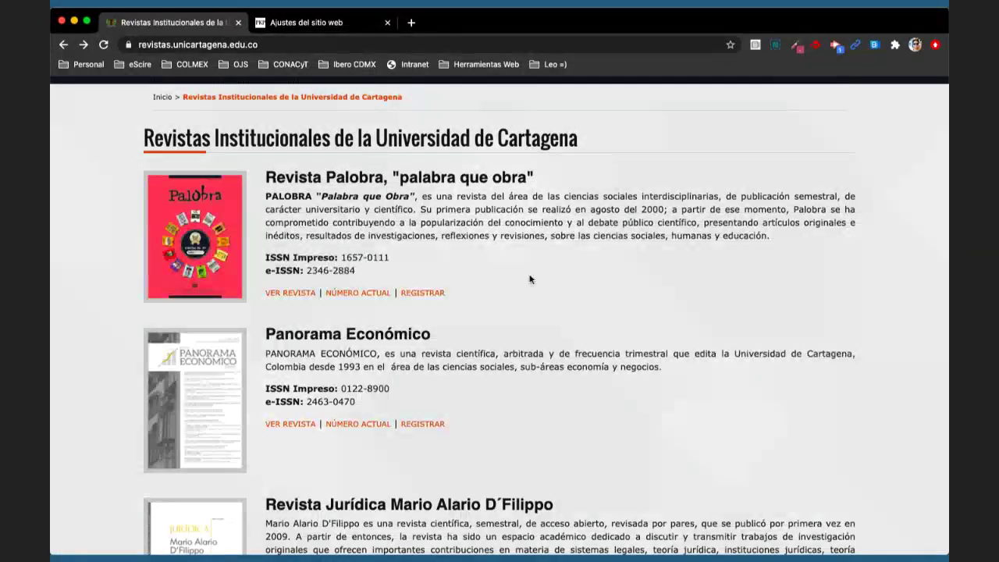
Close Revista EFRIU's DOI settings without saving and confirm discarding the form changes
click(310, 23)
scroll(353, 234, up, 10)
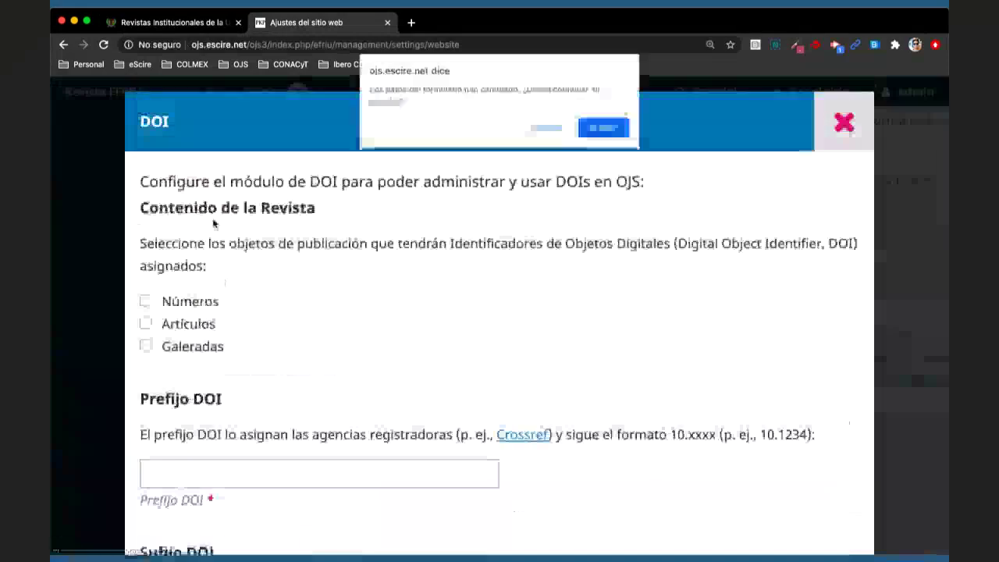
click(600, 128)
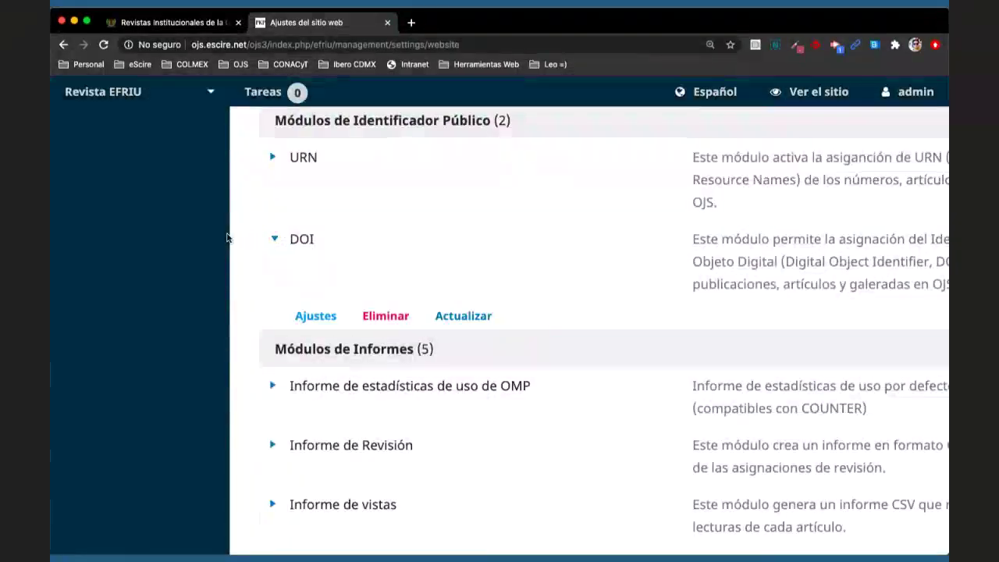
Open the import/export tools page (Importar/exportar) of Revista EFRIU
key(super+minus)
key(super+minus)
key(super+minus)
scroll(228, 237, down, 3)
scroll(227, 237, up, 8)
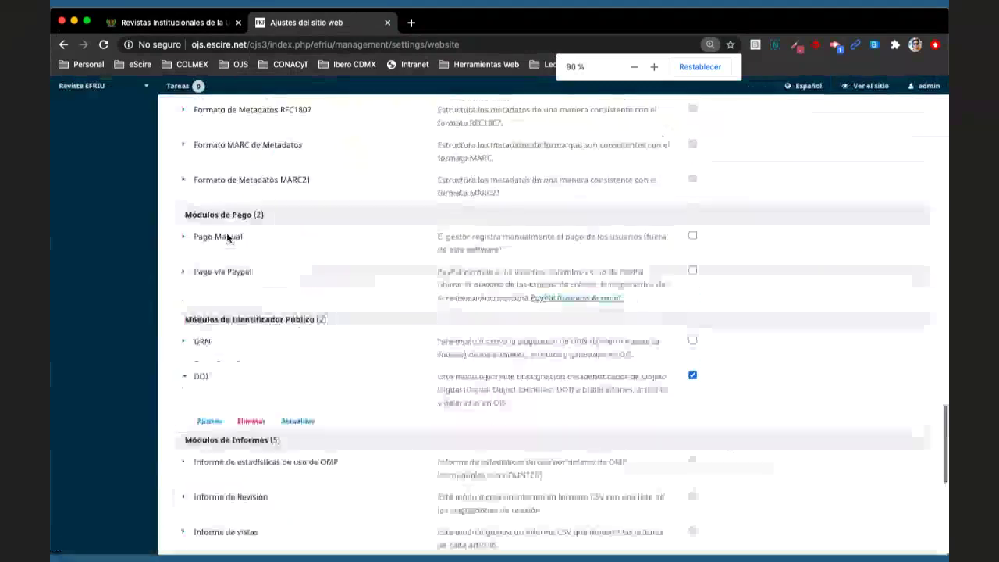
scroll(227, 237, up, 15)
mouse_move(91, 278)
click(205, 277)
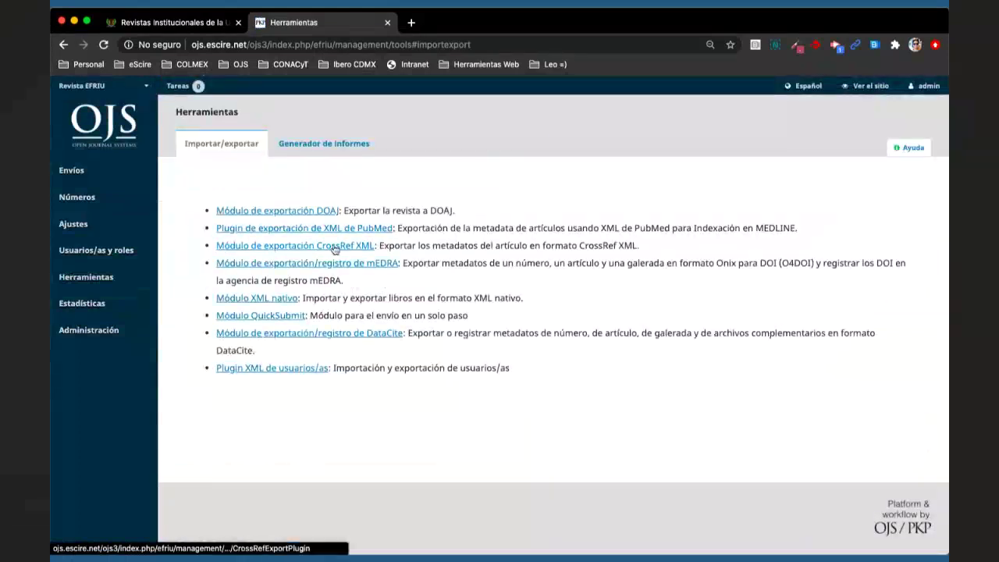
Open the CrossRef XML export module (Módulo de exportación CrossRef XML) of Revista EFRIU
click(336, 247)
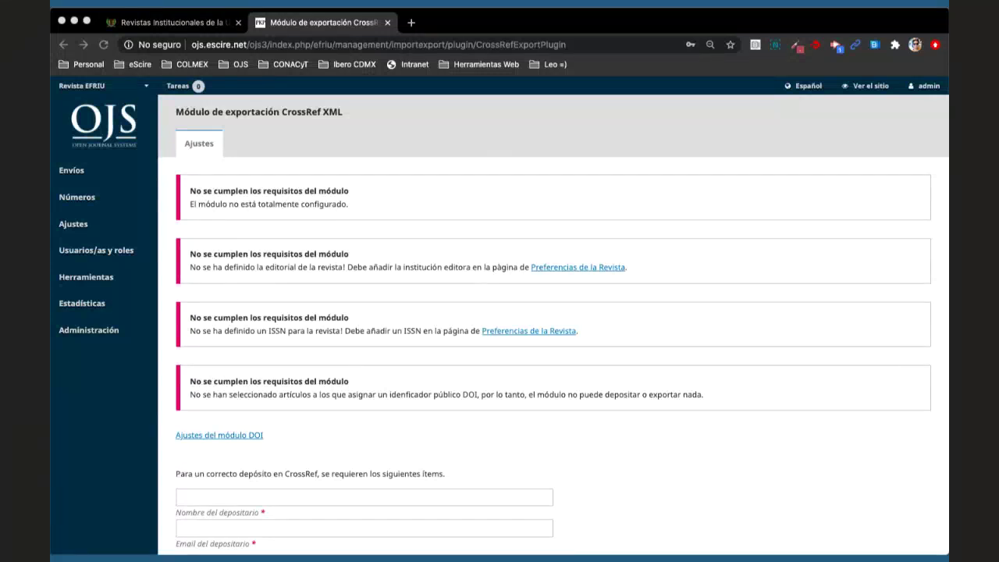
click(506, 201)
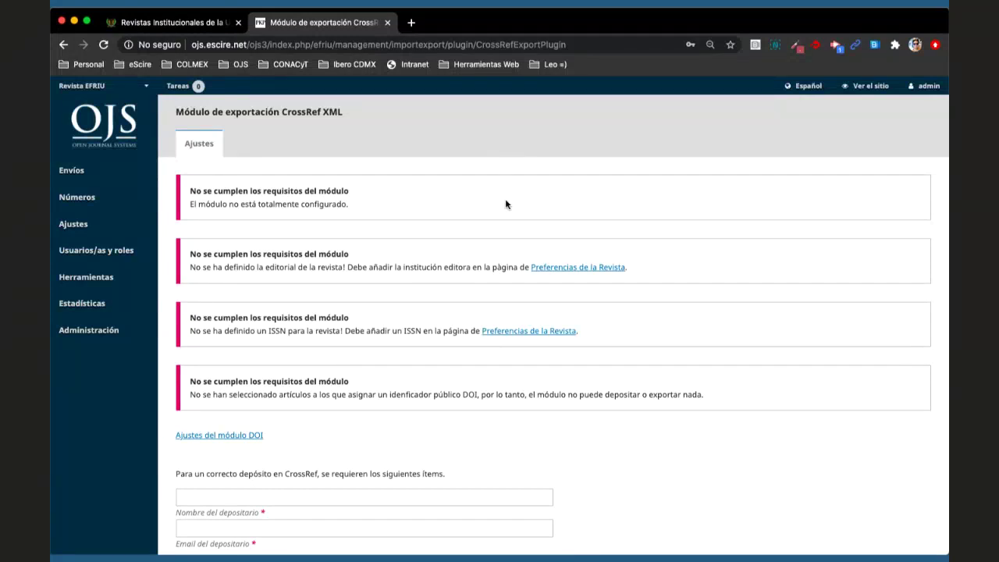
Look over the Universidad de Cartagena journal list alongside the CrossRef export module page
click(165, 23)
scroll(499, 312, down, 3)
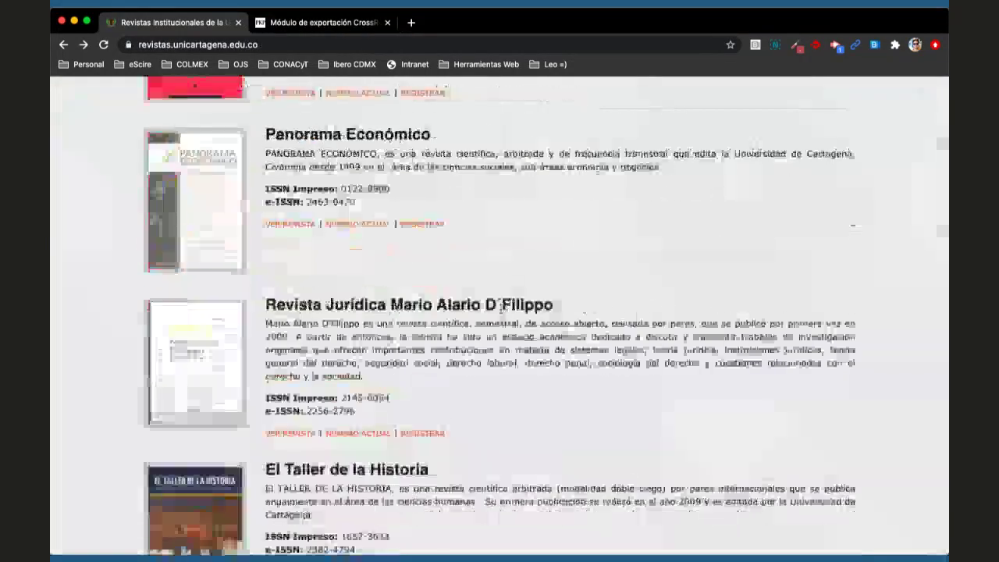
scroll(508, 279, up, 4)
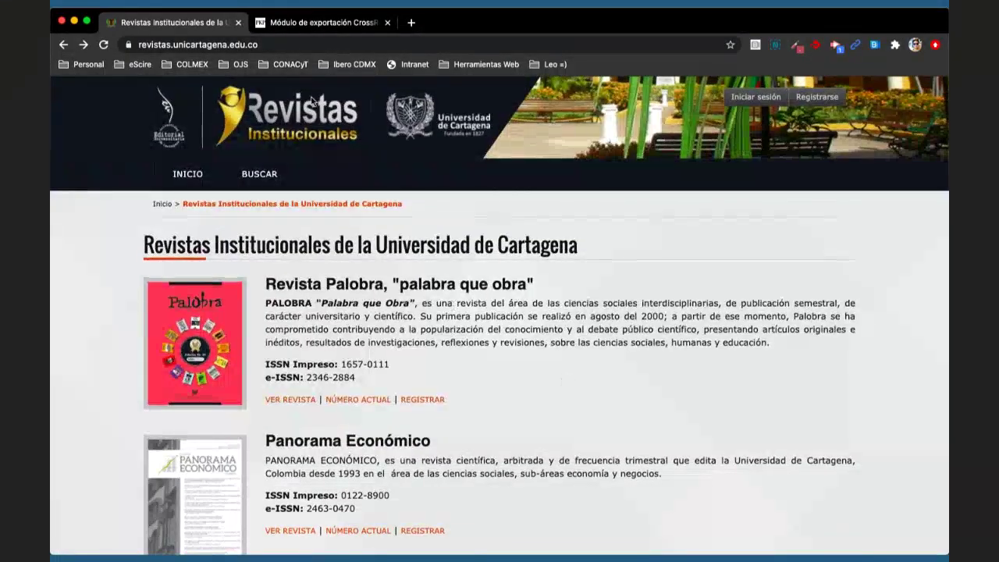
key(ctrl+Tab)
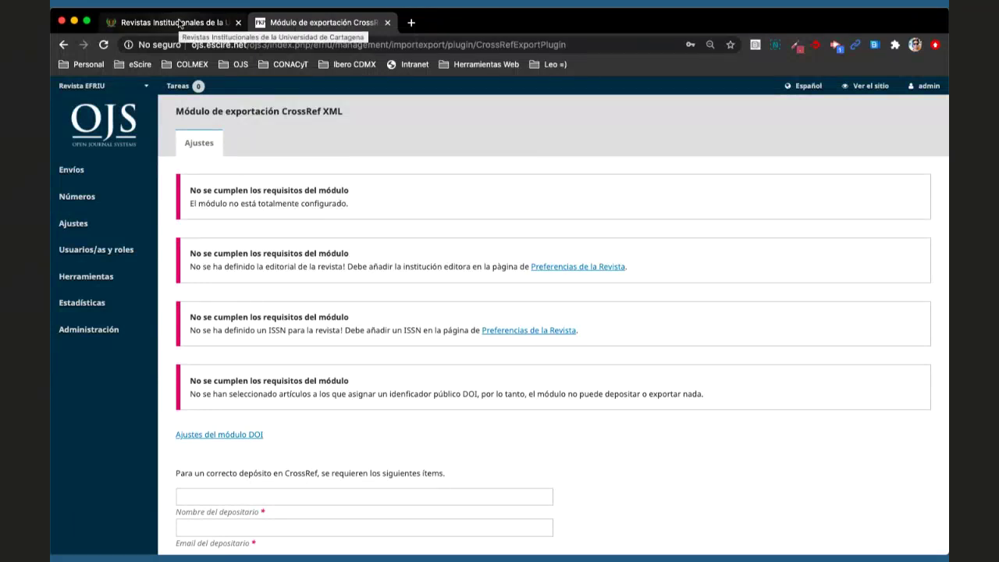
click(179, 23)
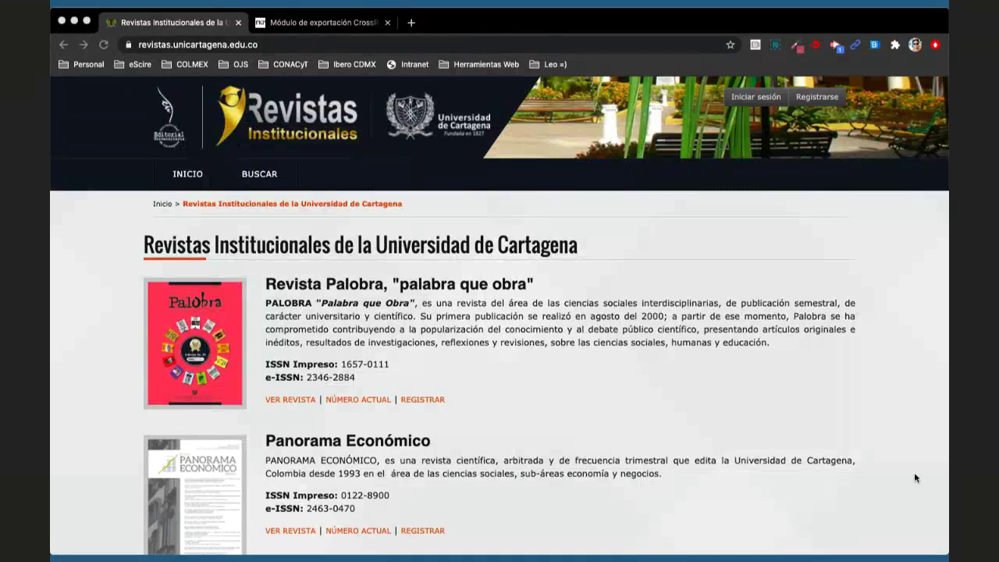
click(617, 404)
click(360, 57)
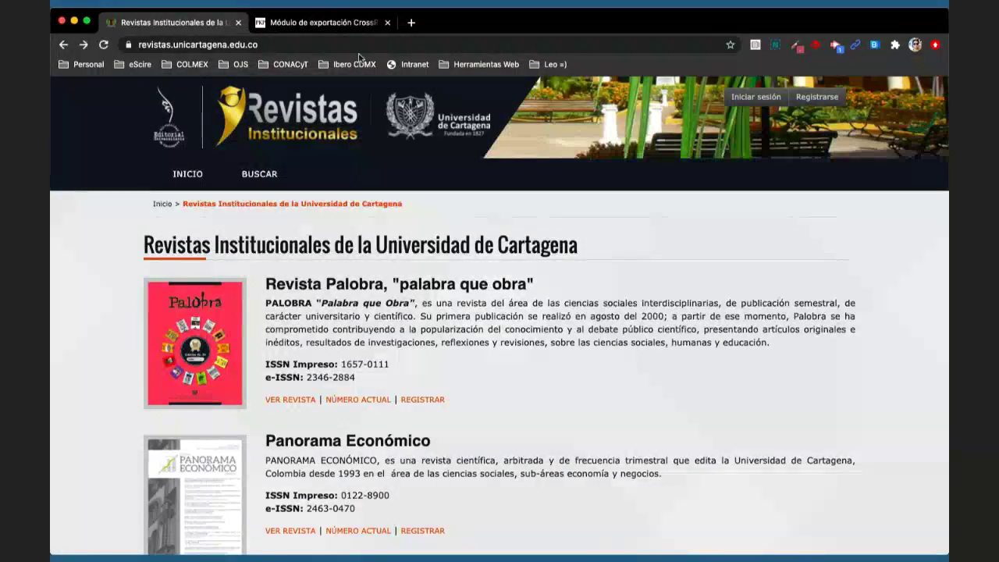
Search the web for "pkp community forum" in a new browser tab and open the PKP Community Forum
click(411, 22)
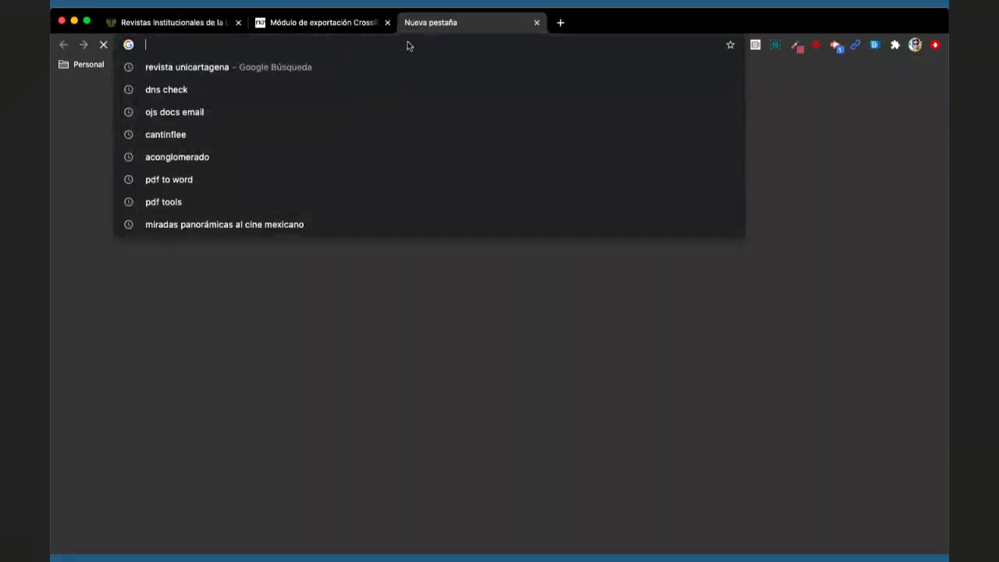
text(pkp comm)
key(Down)
key(Return)
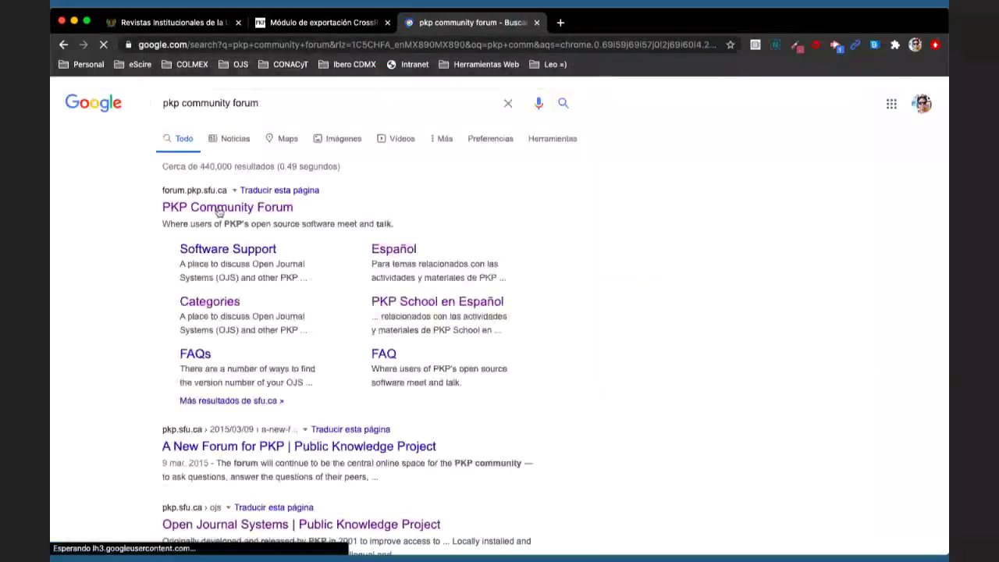
click(219, 209)
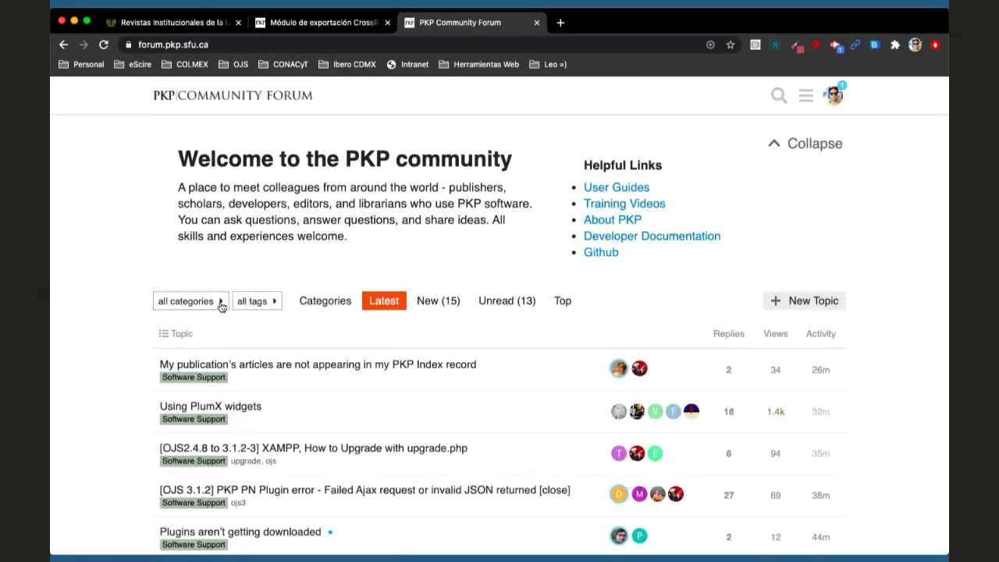
Open the Español subcategory of the forum's Regional Networks category and select its page address
click(221, 303)
scroll(241, 398, down, 3)
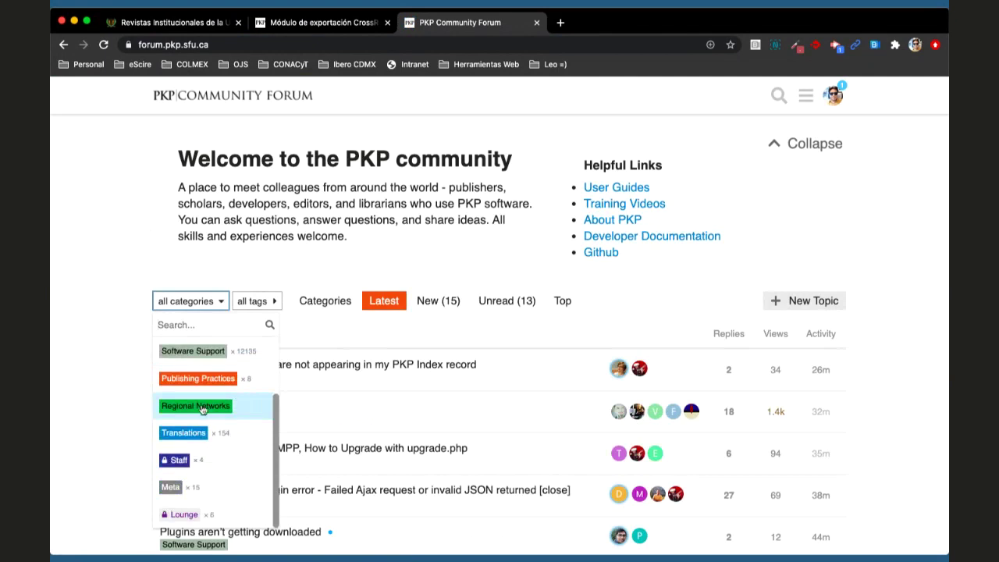
click(205, 406)
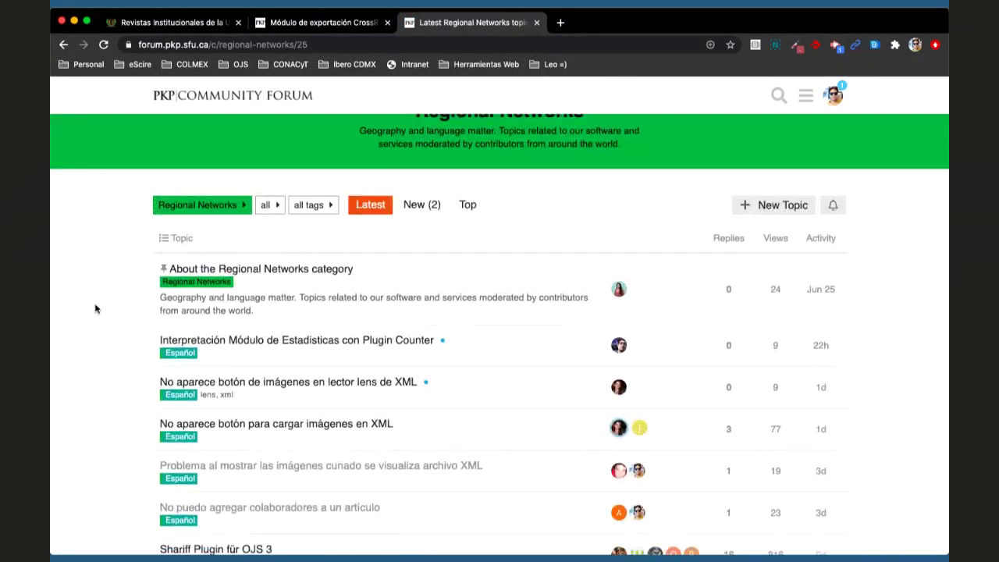
scroll(95, 309, down, 1)
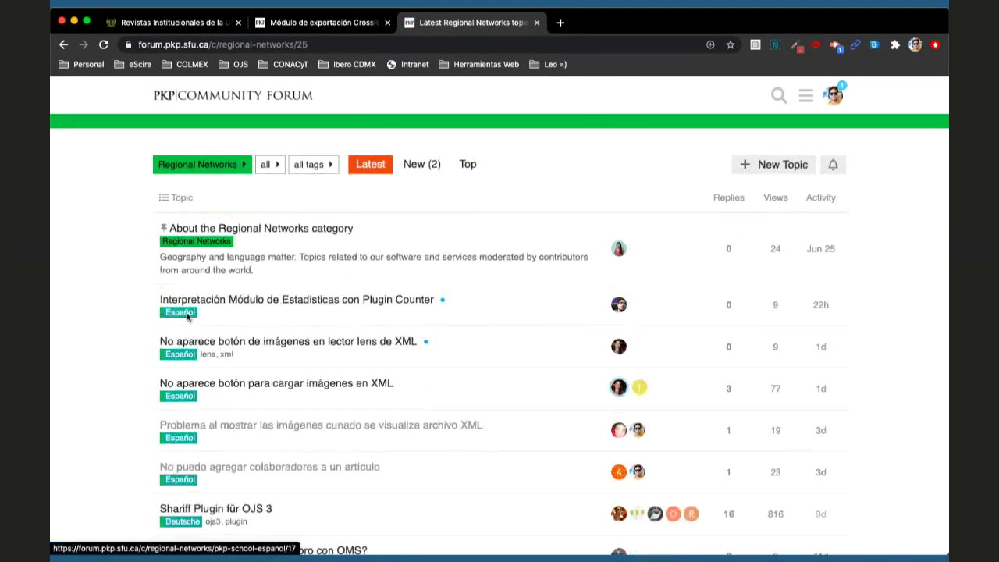
click(187, 313)
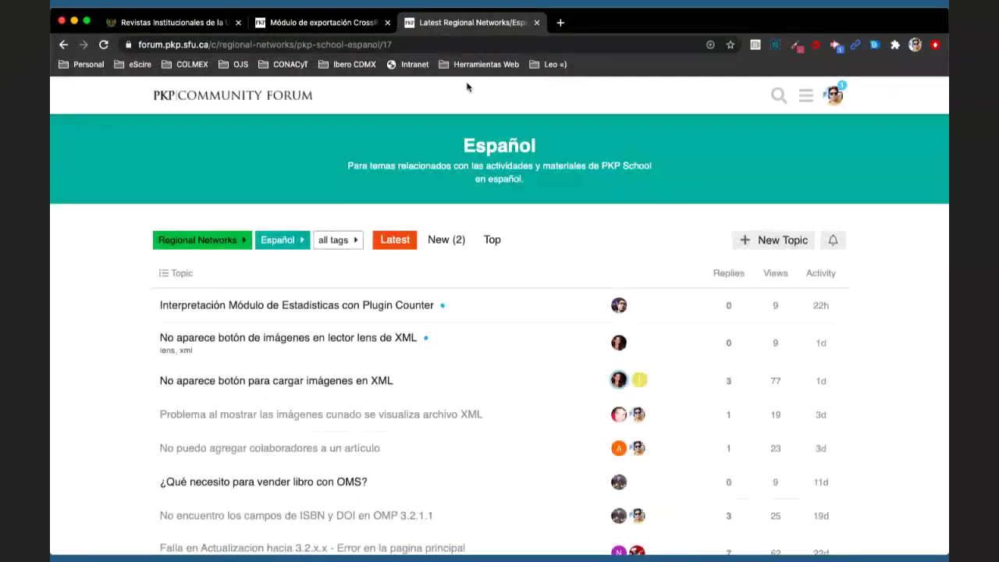
click(464, 44)
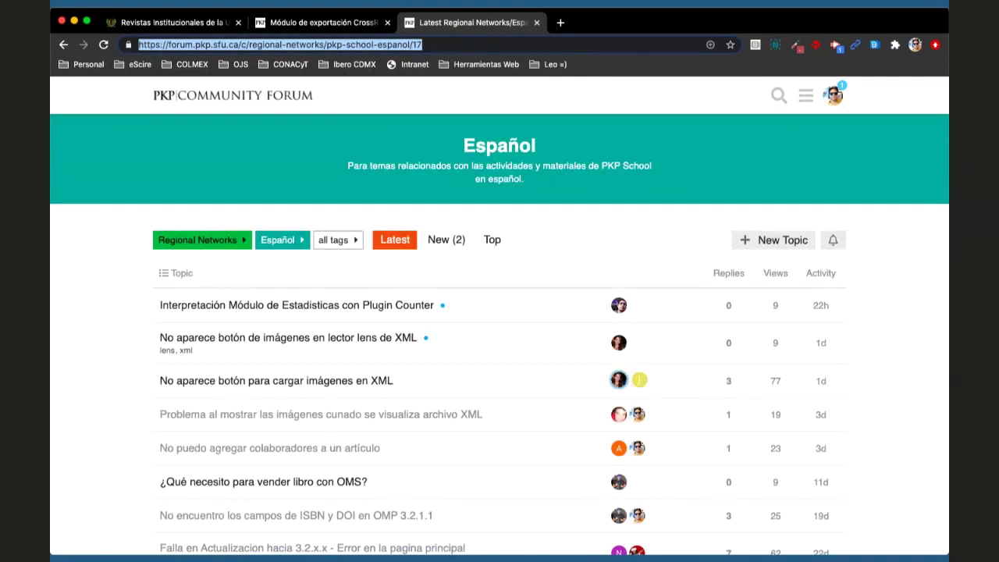
key(super+Tab)
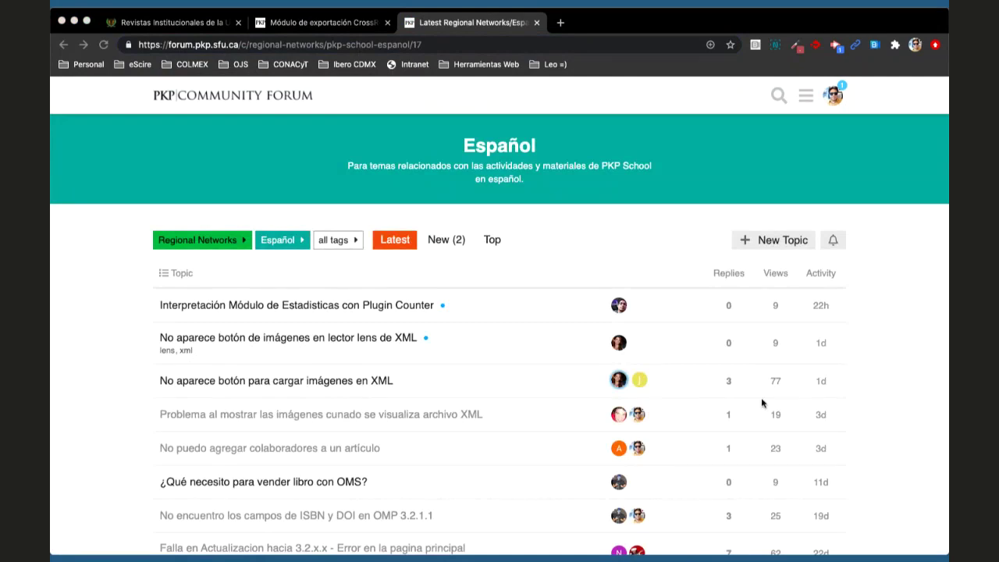
Look through the topic list of the forum's Español category and return to its beginning
scroll(112, 308, down, 1)
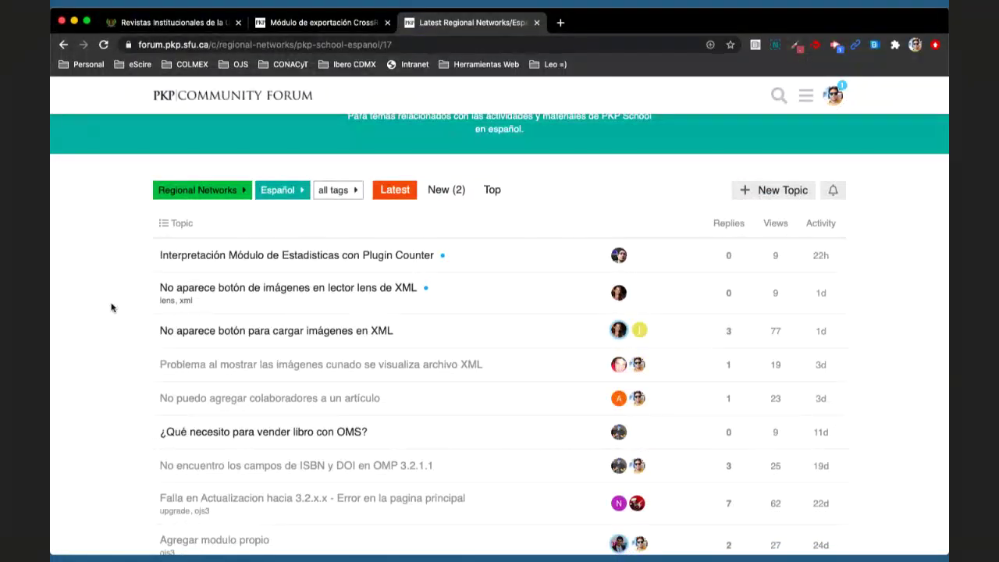
scroll(111, 308, down, 1)
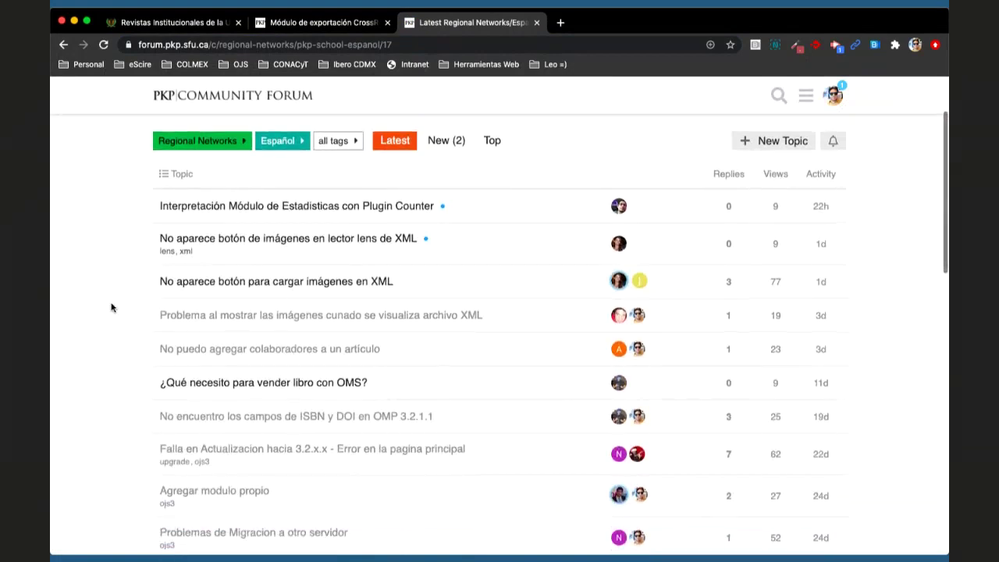
scroll(111, 308, down, 2)
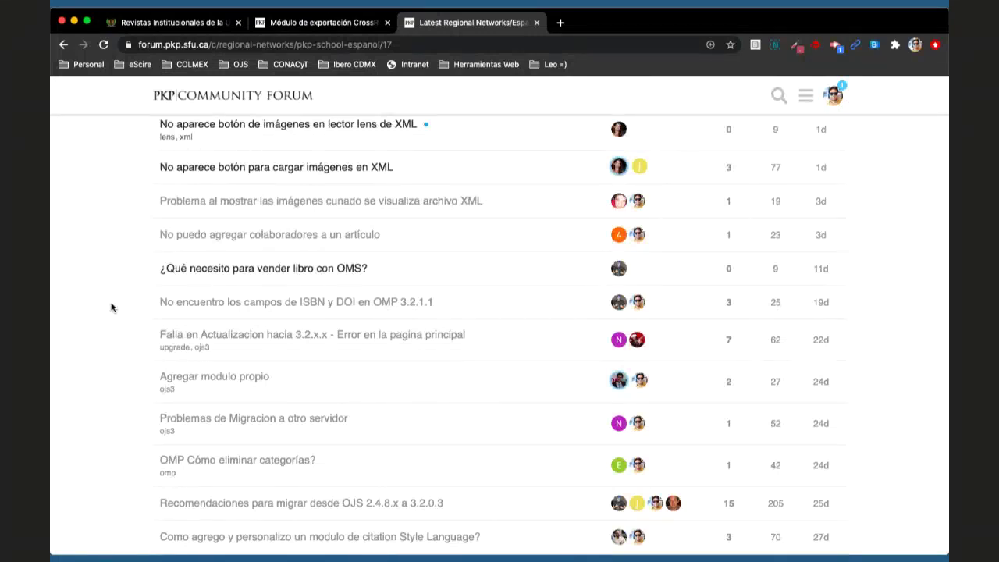
scroll(111, 307, up, 6)
scroll(111, 307, down, 9)
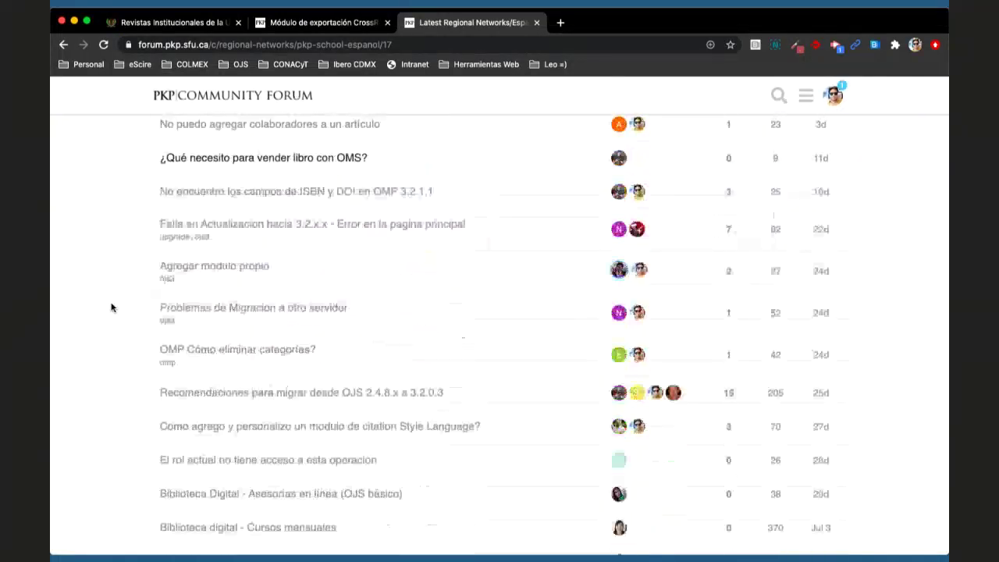
scroll(110, 306, down, 4)
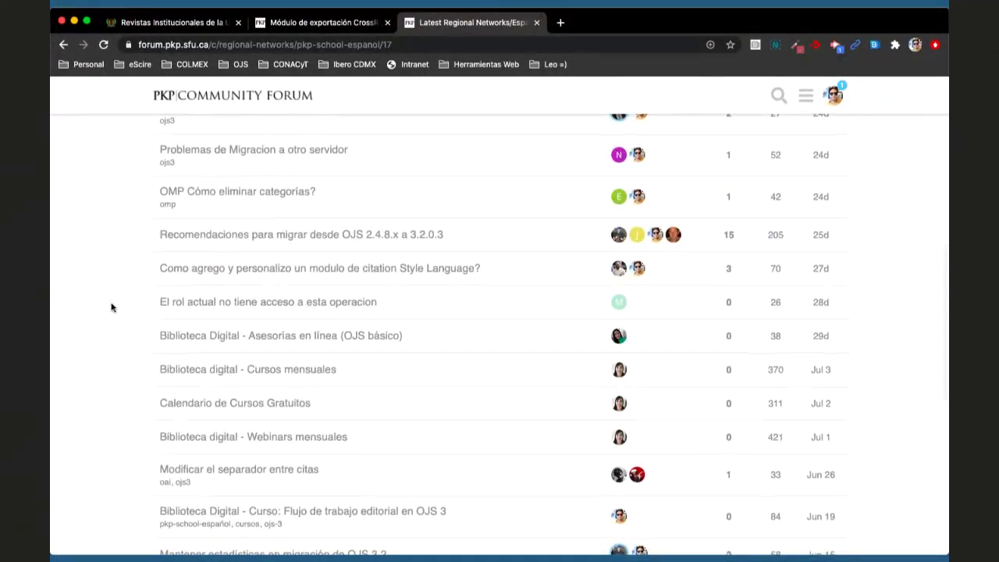
scroll(111, 307, down, 3)
scroll(110, 307, up, 10)
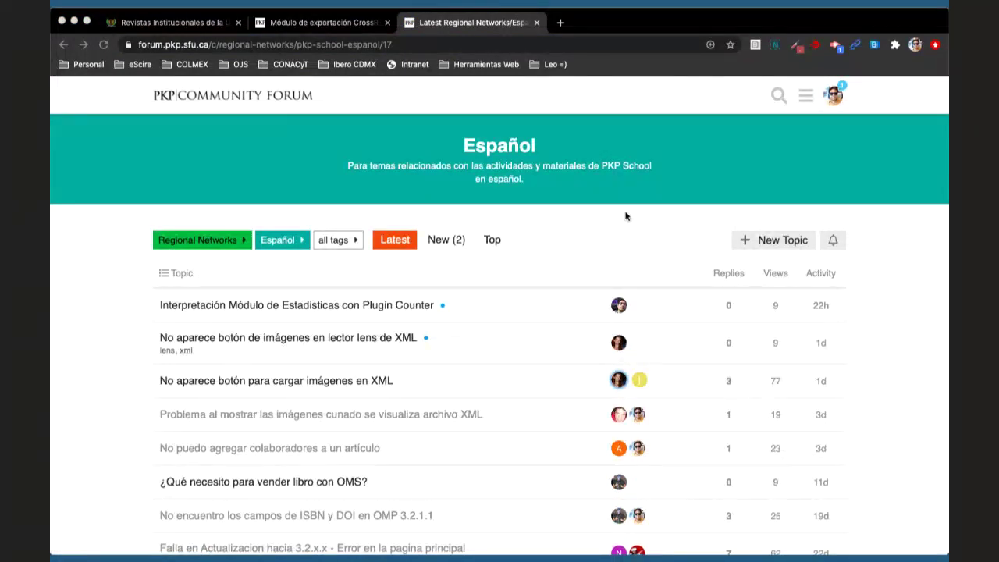
click(562, 273)
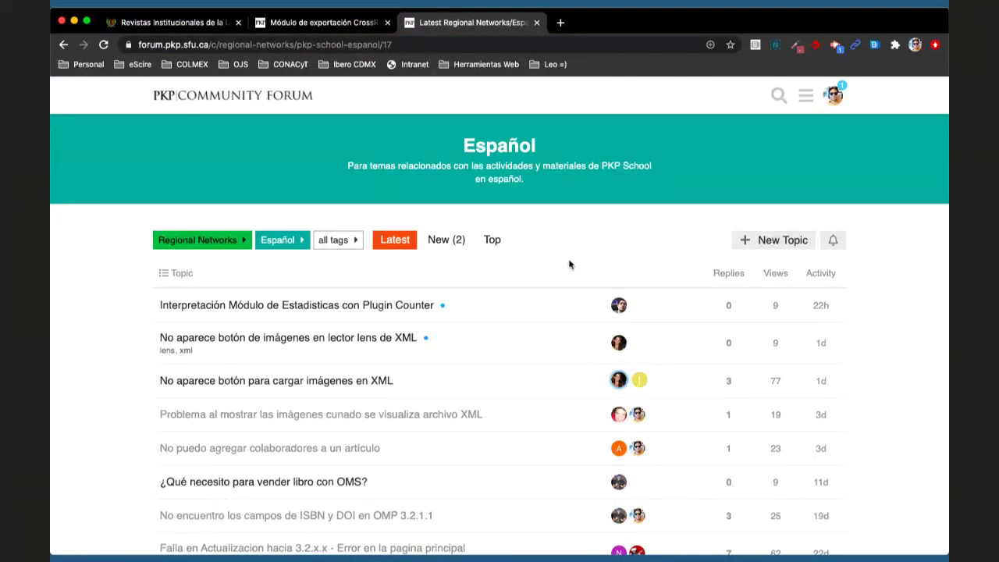
click(194, 30)
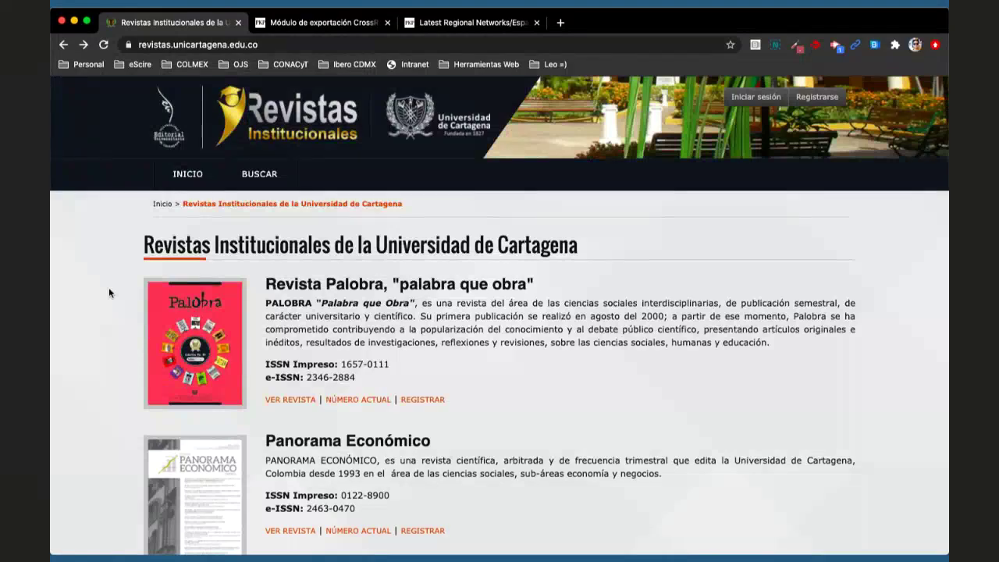
key(super+3)
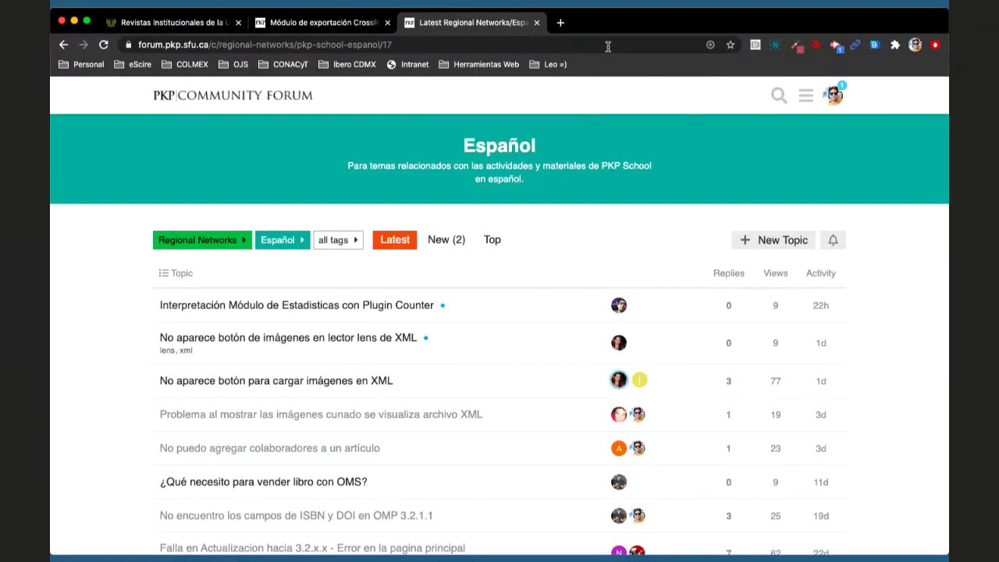
Open the Historia Mexicana journal site (historiamexicana.colmex.mx) in a new browser tab and look over its home page
click(560, 23)
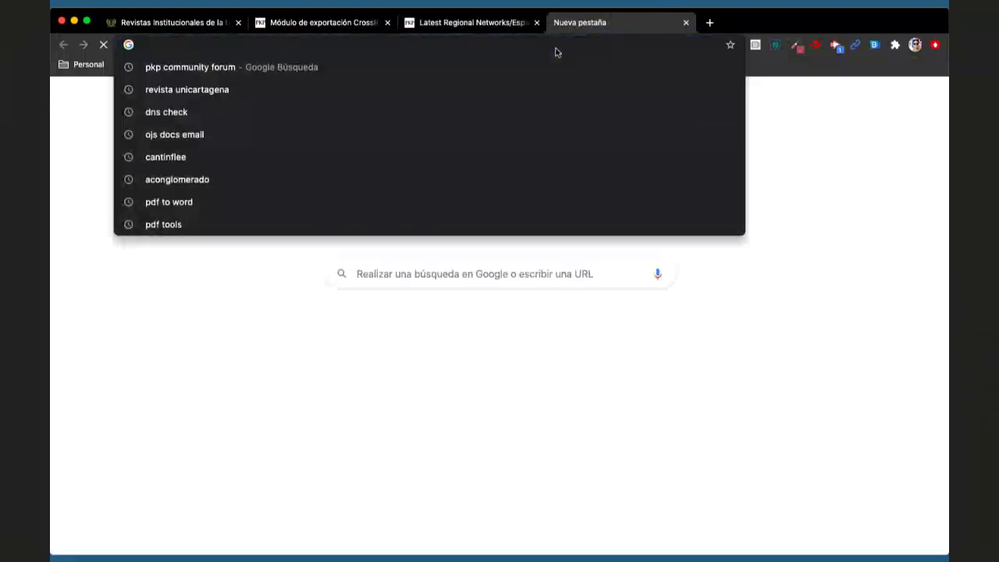
text(his)
key(Return)
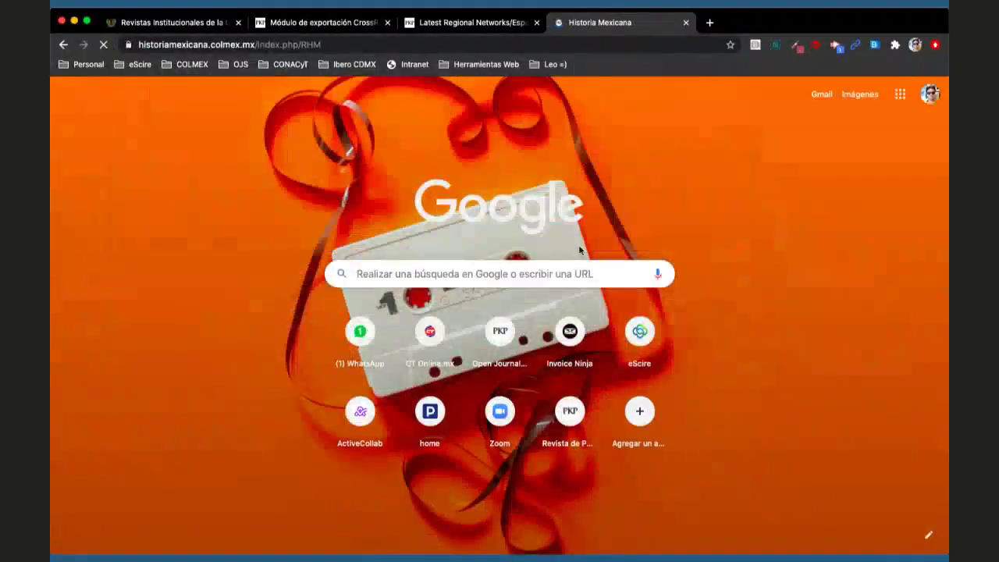
scroll(449, 344, down, 1)
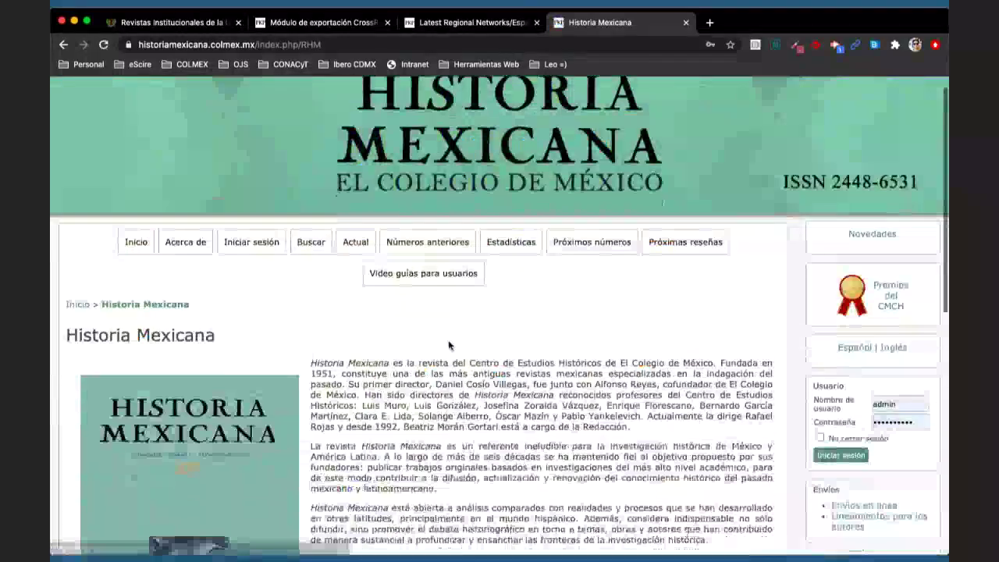
scroll(449, 345, down, 10)
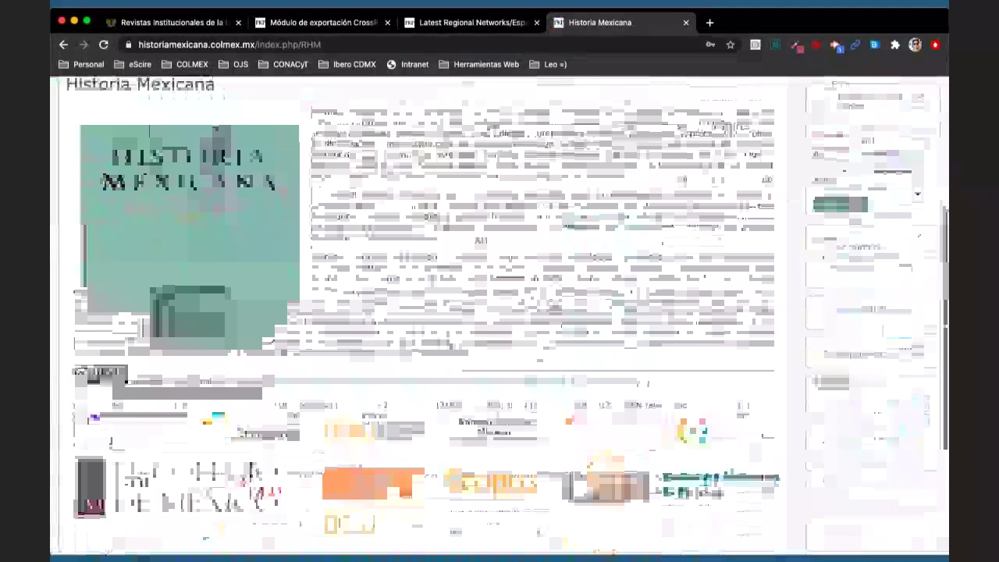
scroll(658, 229, up, 10)
From Historia Mexicana's current issue, open the article "Las corrientes subterráneas" and examine its DOI and article metrics
click(352, 147)
scroll(350, 260, down, 2)
click(349, 260)
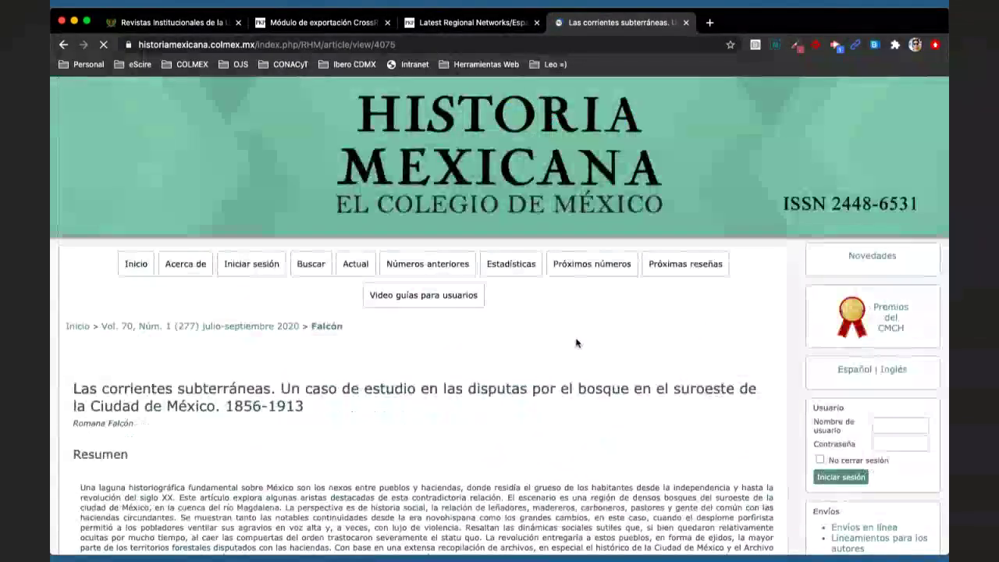
scroll(576, 343, down, 6)
scroll(576, 338, down, 15)
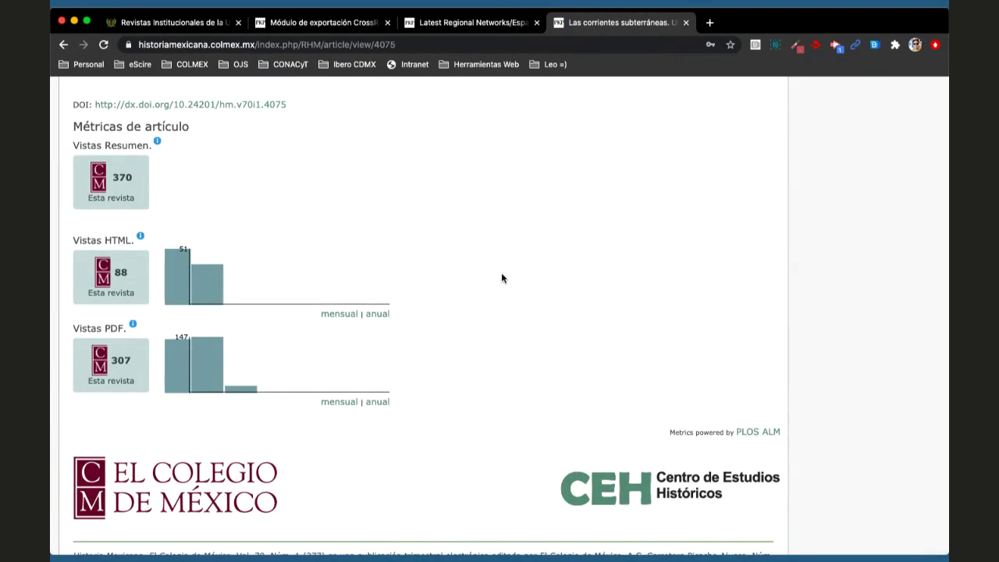
Open Historia Mexicana's statistics page (Estadísticas), look over its views, and select the page address
scroll(501, 278, up, 20)
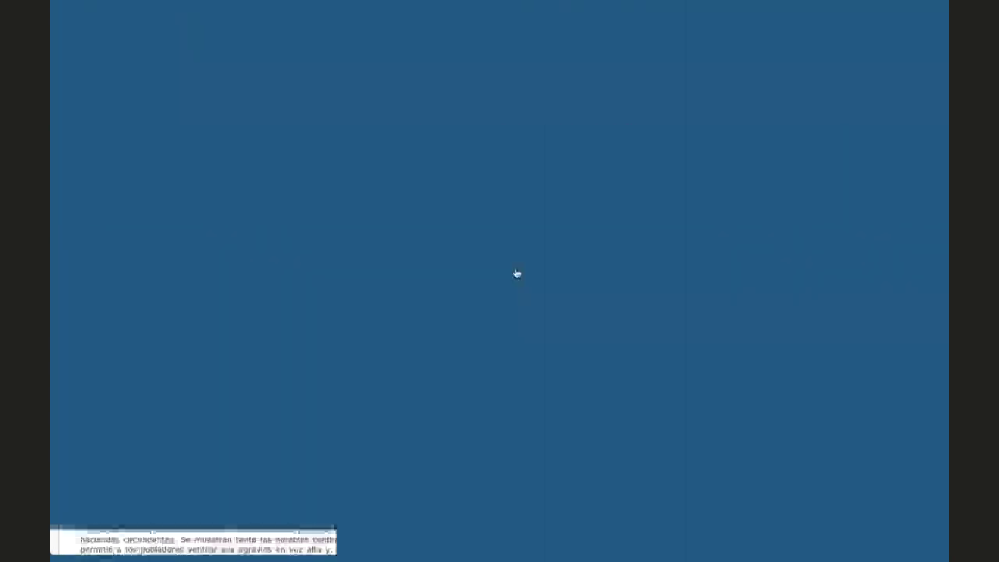
click(515, 270)
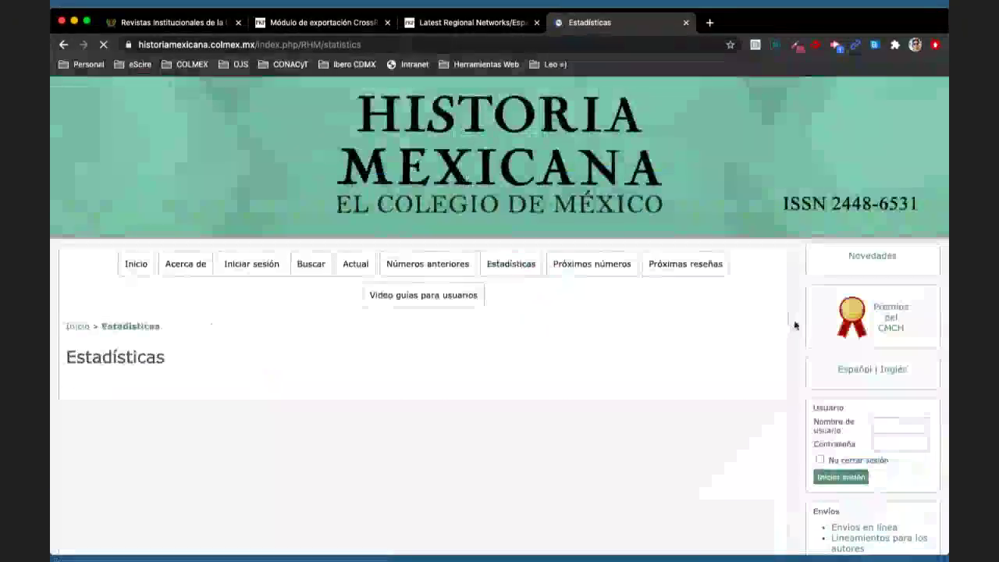
scroll(795, 325, down, 4)
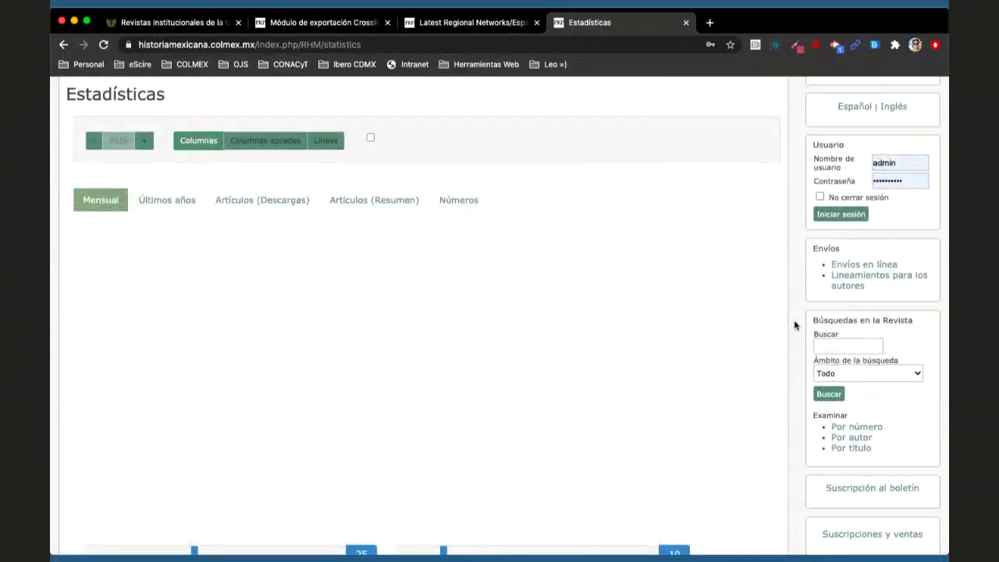
scroll(794, 323, up, 5)
click(536, 45)
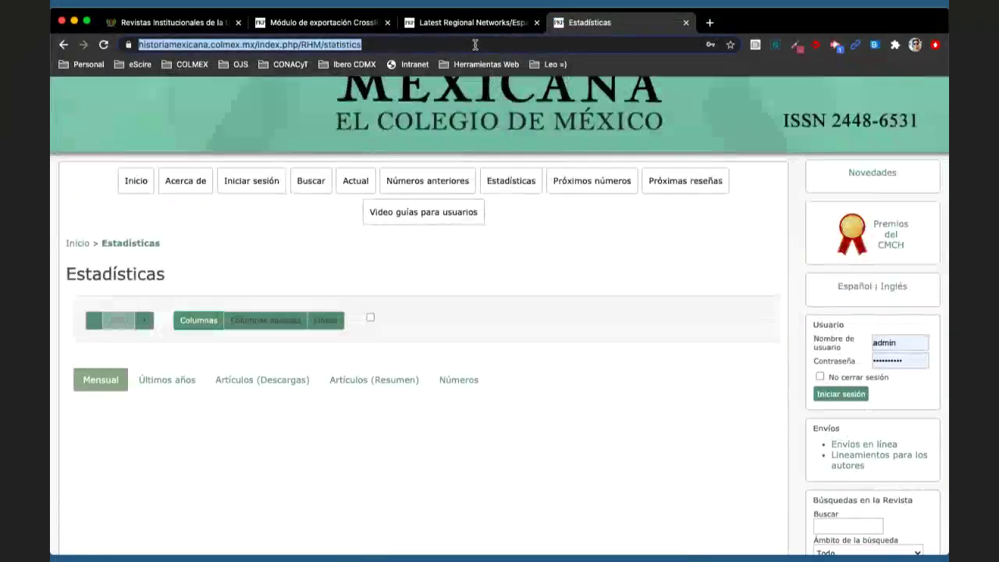
Open the Estudios Demográficos y Urbanos journal site (estudiosdemograficosyurbanos.colmex.mx), go to its Estadísticas page and examine the monthly downloads and visits chart
text(estudiosde)
key(Return)
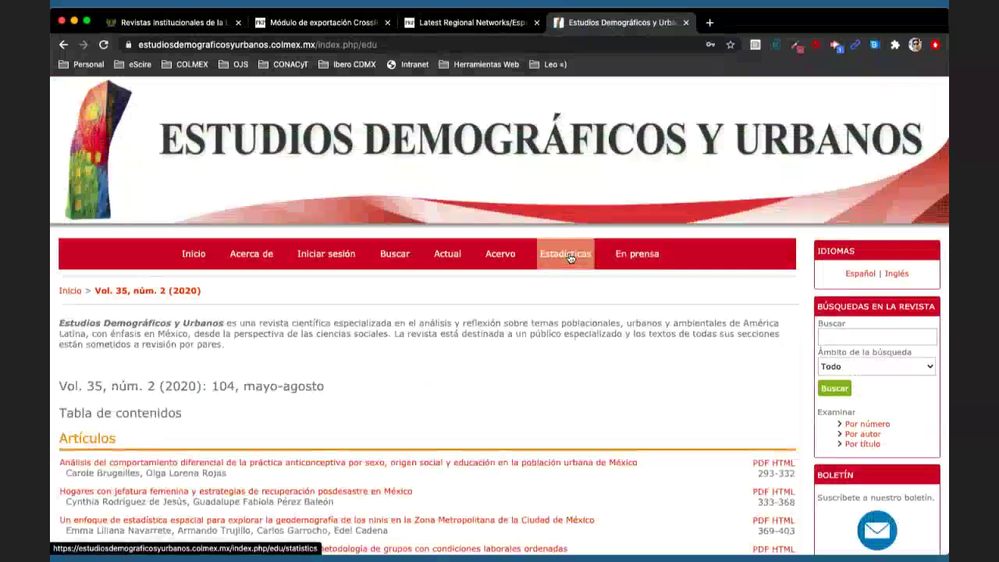
click(569, 259)
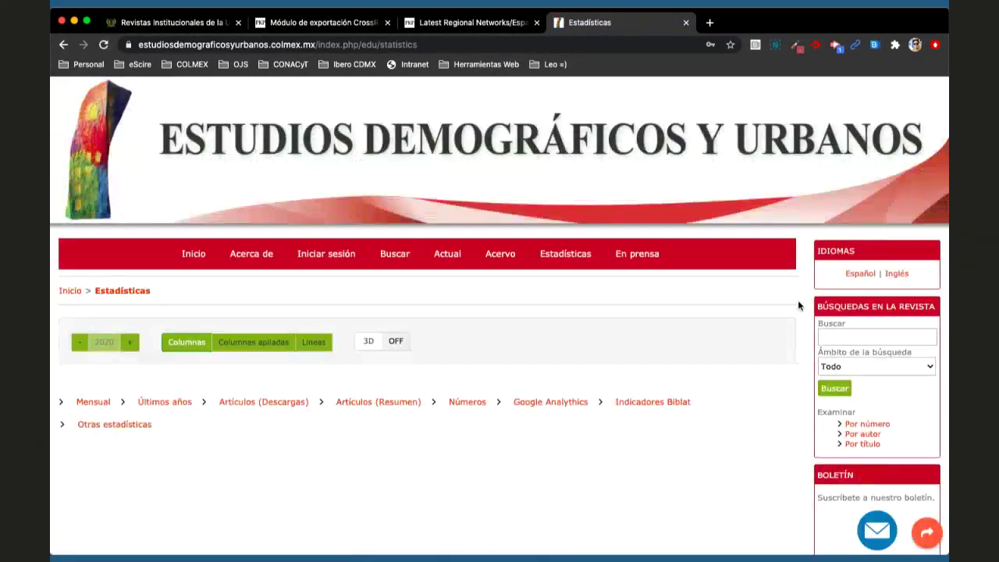
scroll(798, 305, down, 5)
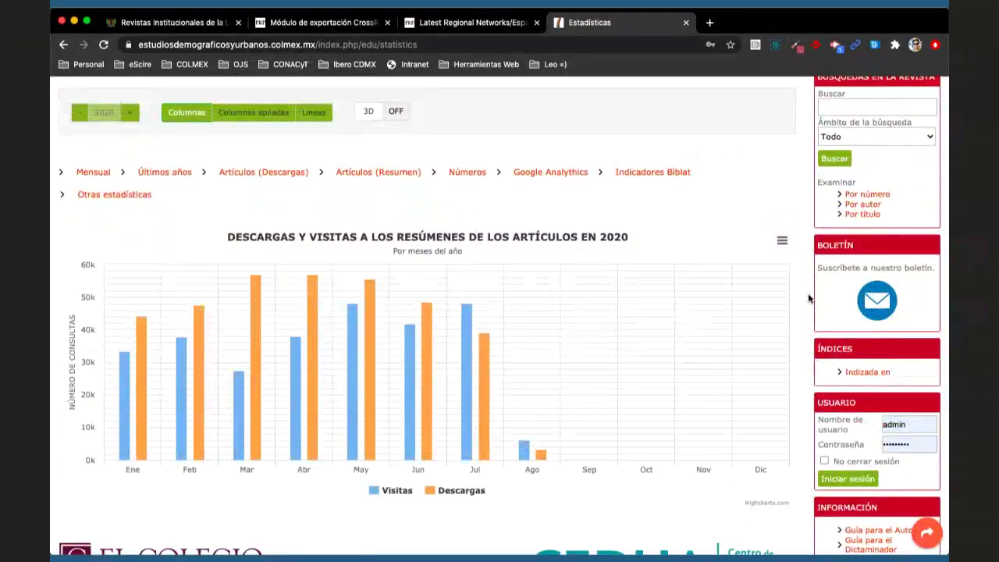
Open the LiminaR journal site (liminar.cesmeca.mx) in a new browser tab, and return to the Estudios Demográficos y Urbanos statistics page
click(709, 26)
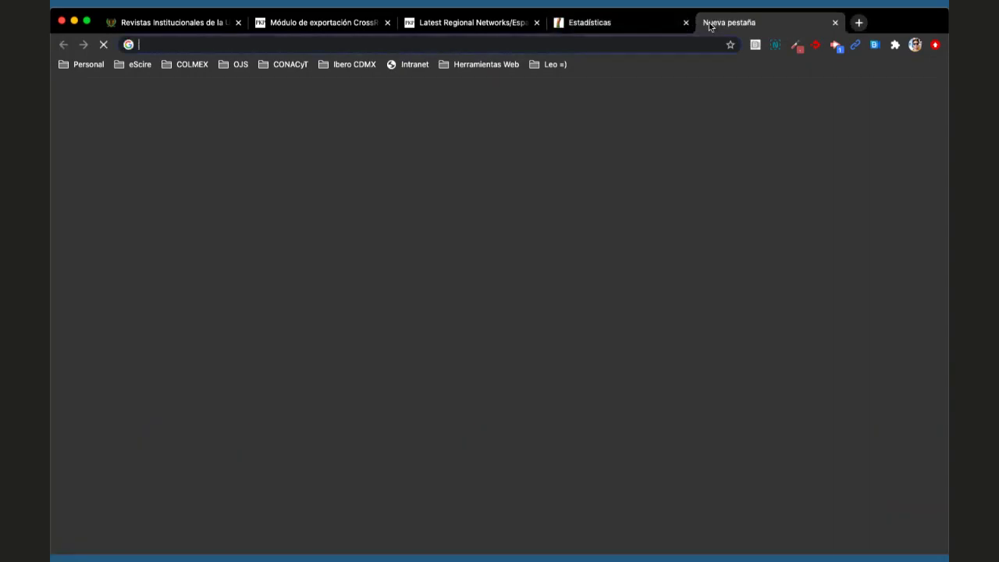
text(lim)
key(Return)
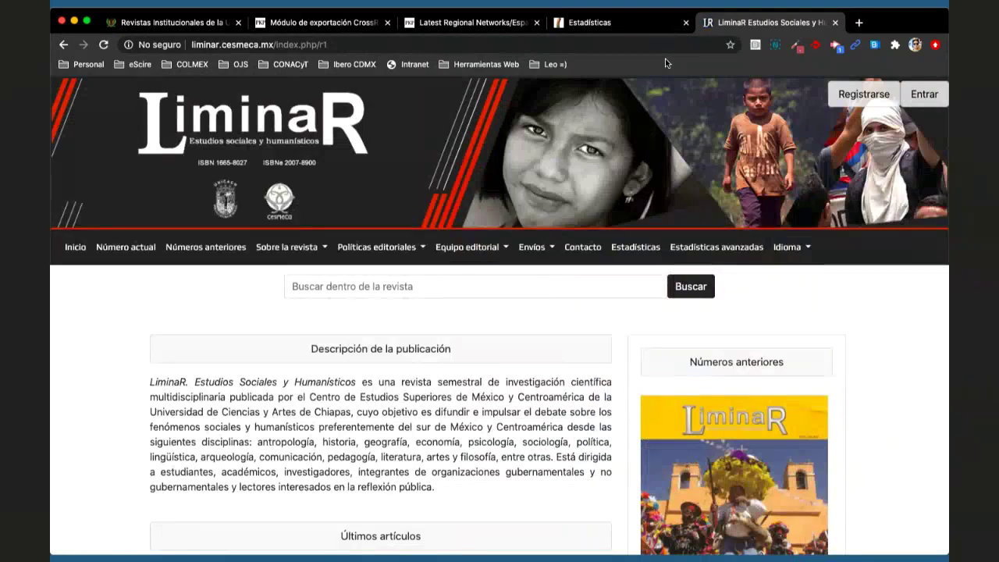
click(617, 21)
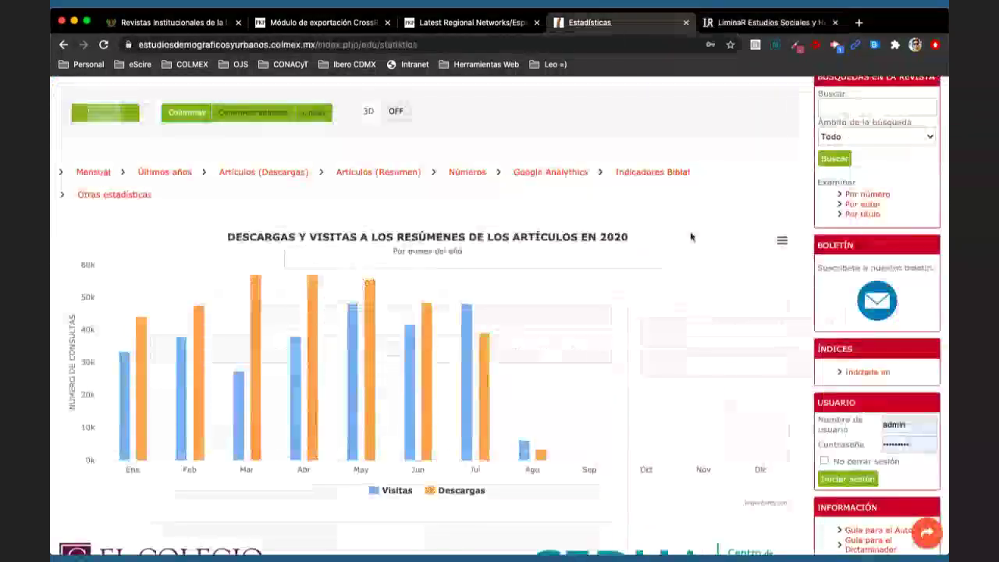
scroll(691, 236, up, 2)
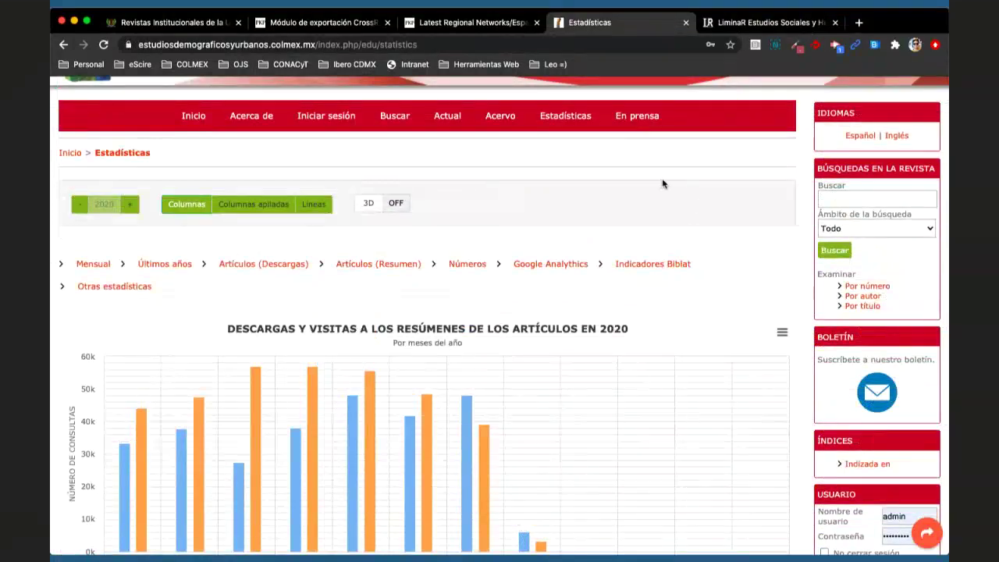
Open LiminaR's Estadísticas page and compare its monthly downloads and visits chart with the one of Estudios Demográficos y Urbanos
click(751, 28)
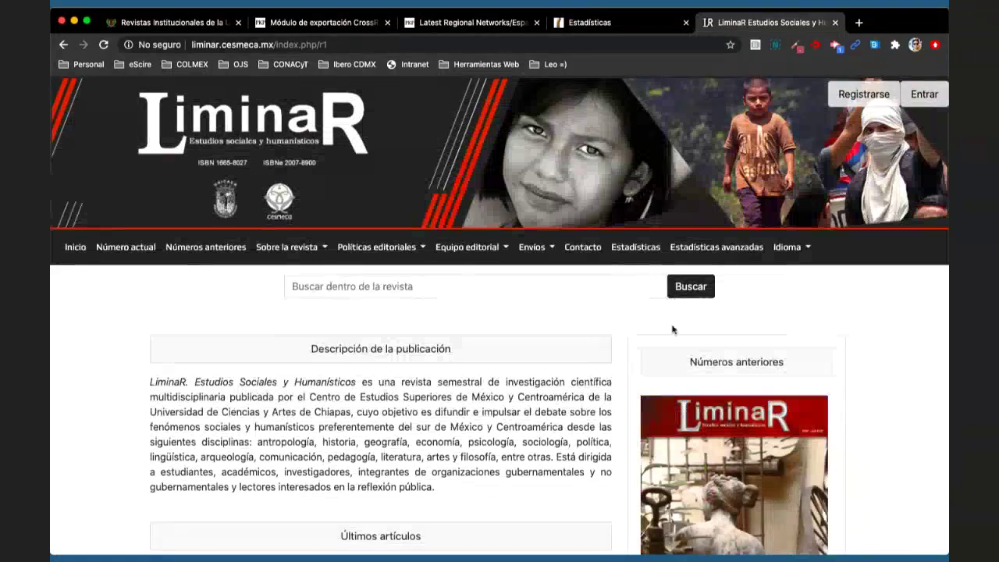
click(636, 249)
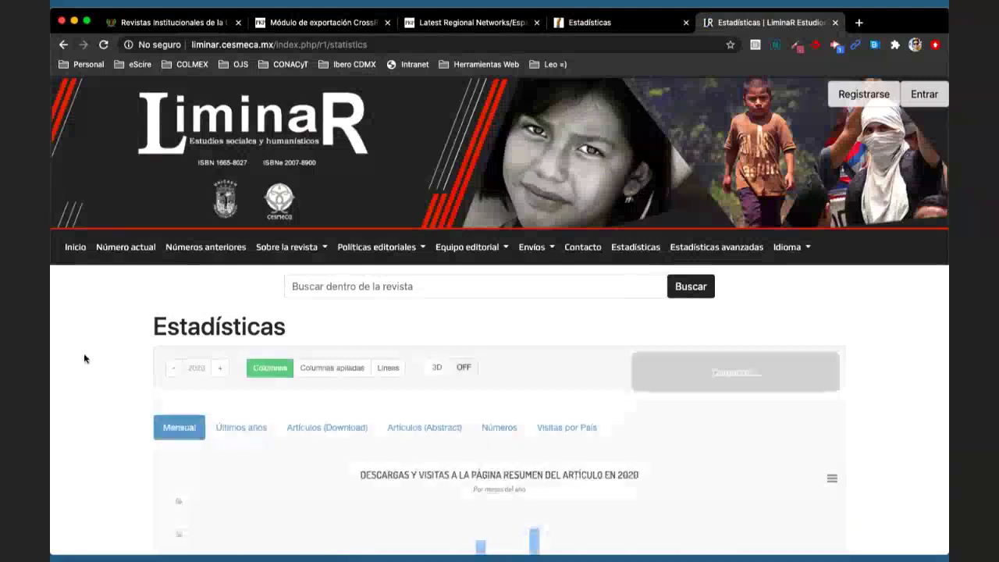
scroll(85, 352, down, 3)
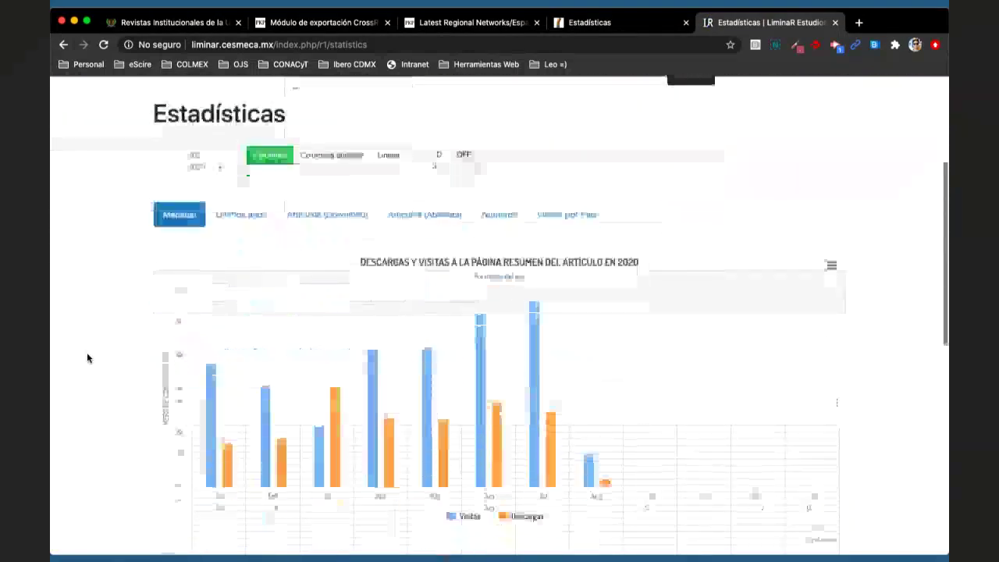
click(663, 21)
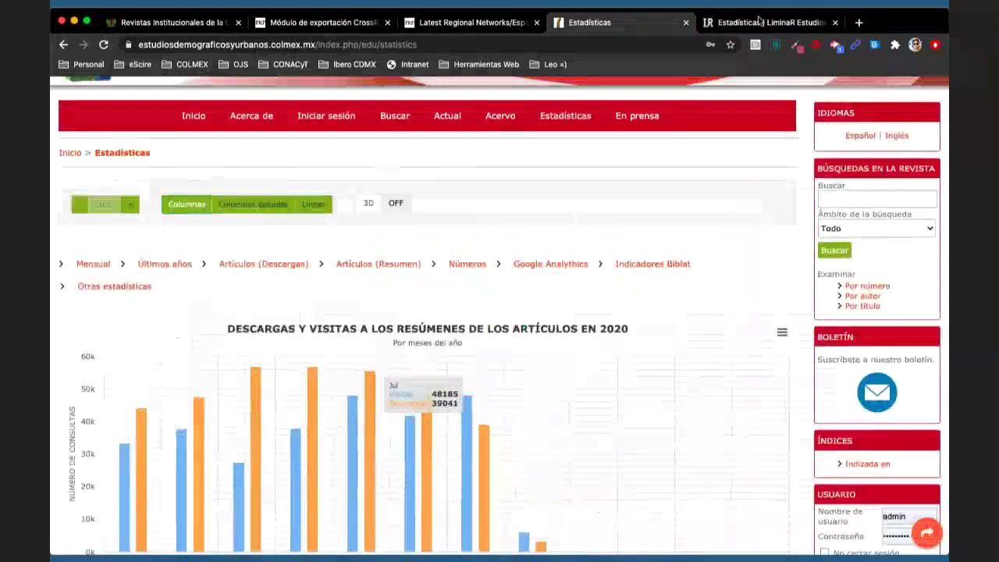
click(759, 22)
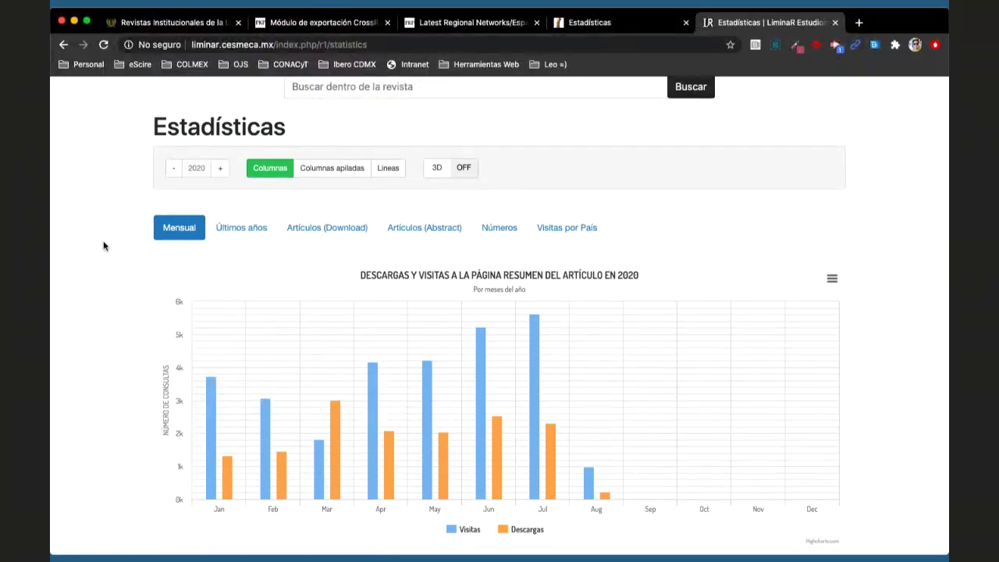
scroll(103, 246, up, 2)
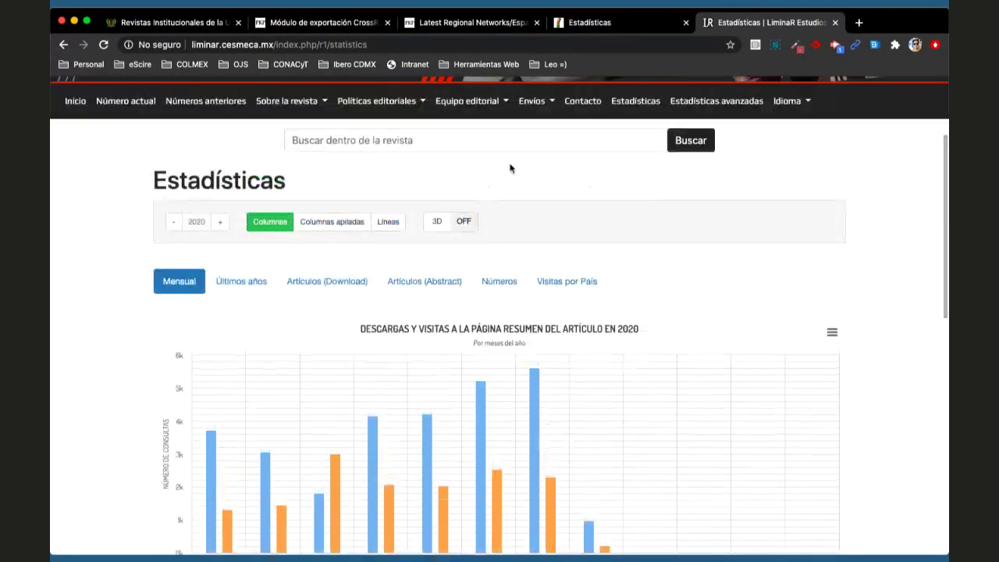
Open LiminaR's Estadísticas avanzadas page and look through its charts down to the list of reviewers
click(715, 102)
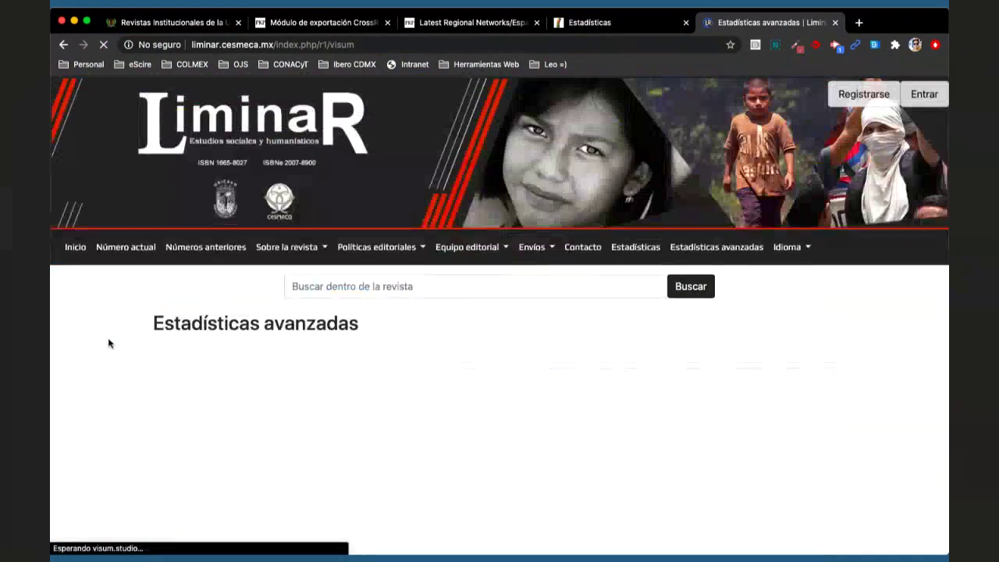
scroll(96, 343, down, 3)
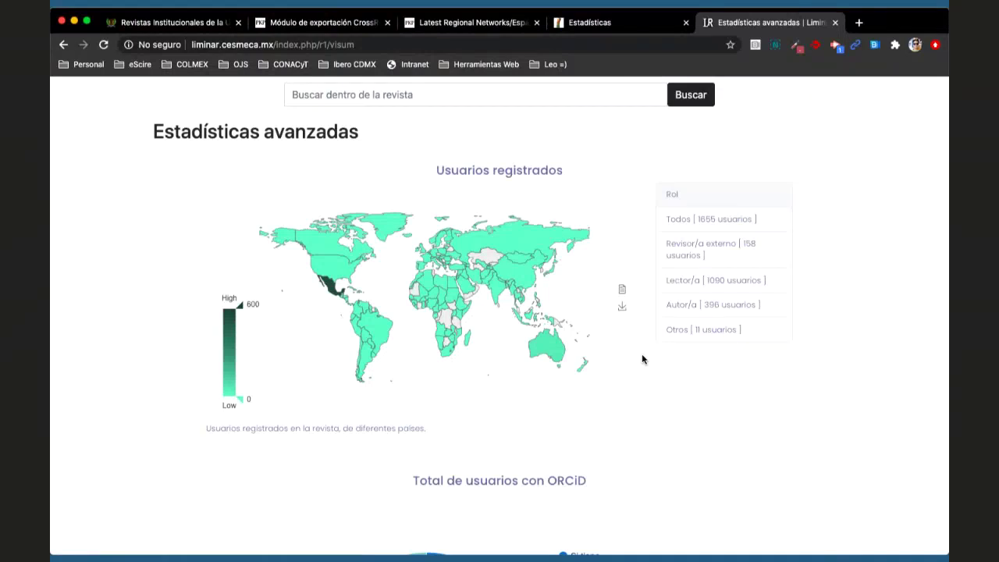
scroll(642, 359, down, 3)
scroll(642, 359, down, 5)
scroll(642, 359, down, 4)
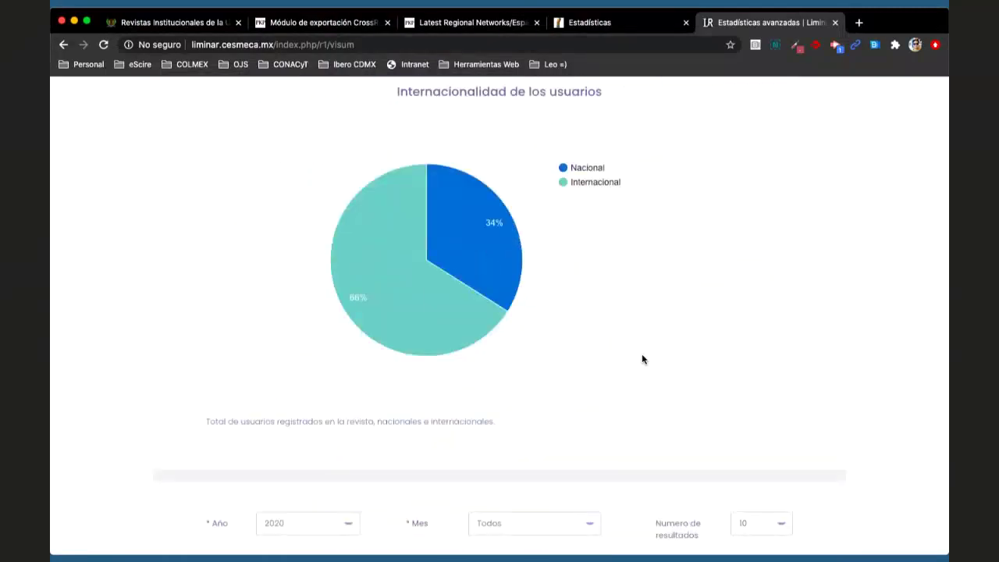
scroll(642, 359, down, 5)
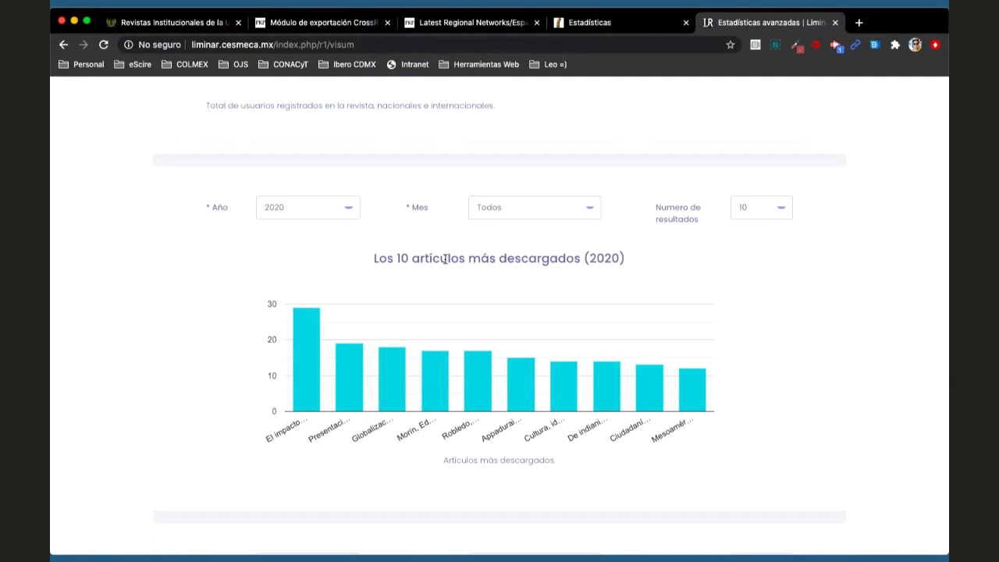
scroll(445, 259, down, 5)
scroll(445, 259, down, 7)
scroll(445, 259, down, 2)
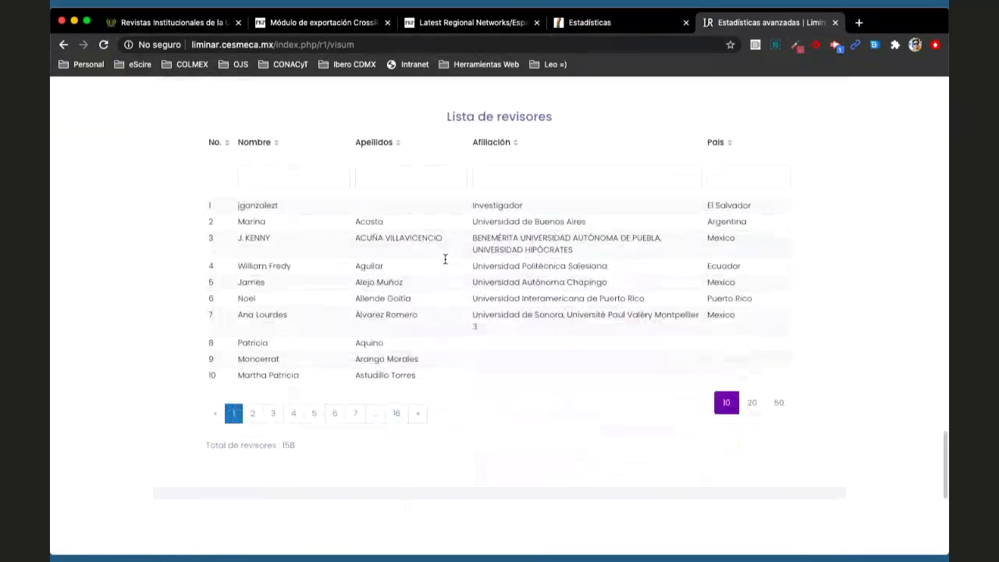
Search the web for "revista ius" in a new browser tab and open the REVISTA IUS site
click(858, 21)
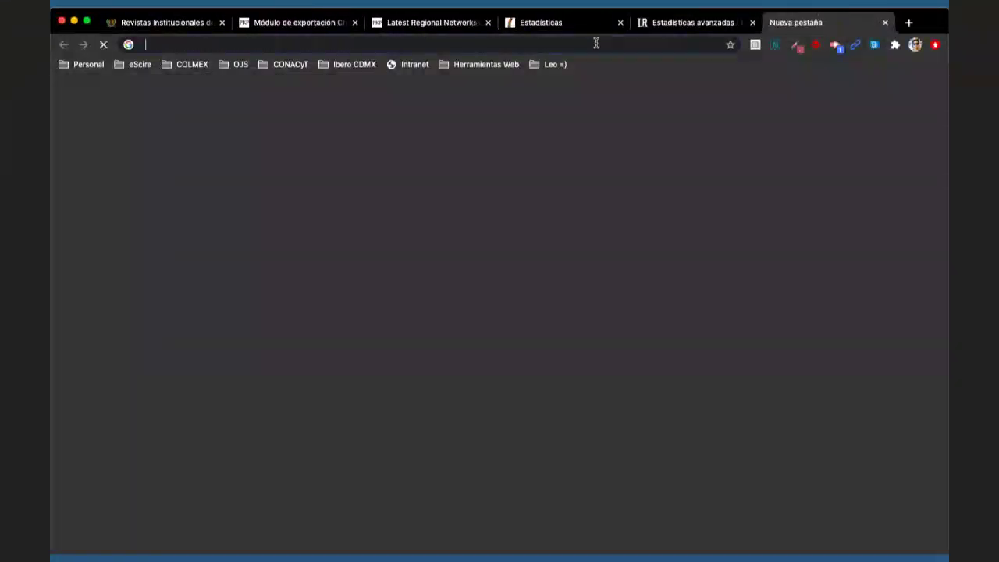
text(revista ua)
key(Return)
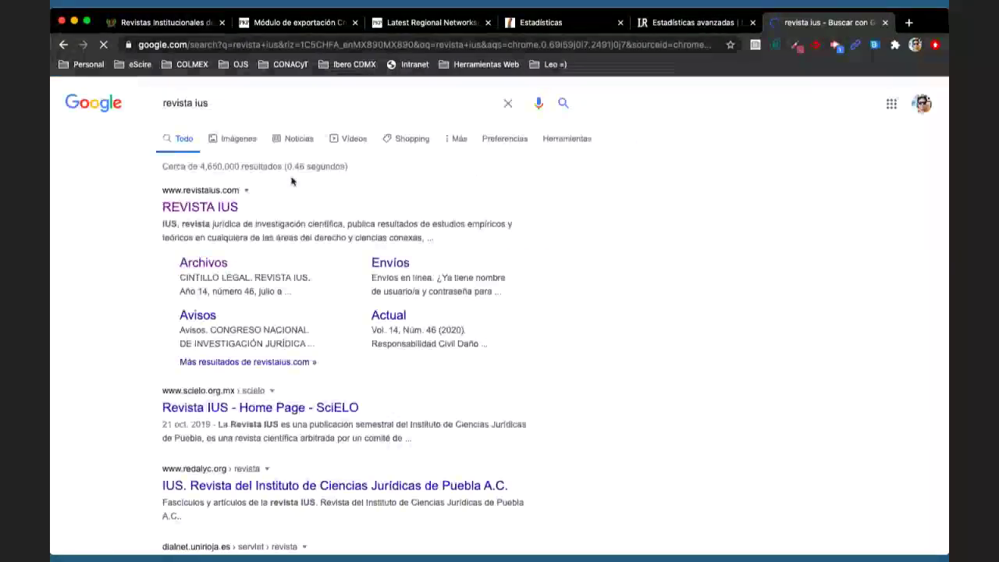
Return to the beginning of LiminaR's advanced statistics, set the page zoom to 110% and examine the Usuarios registrados world map
click(687, 22)
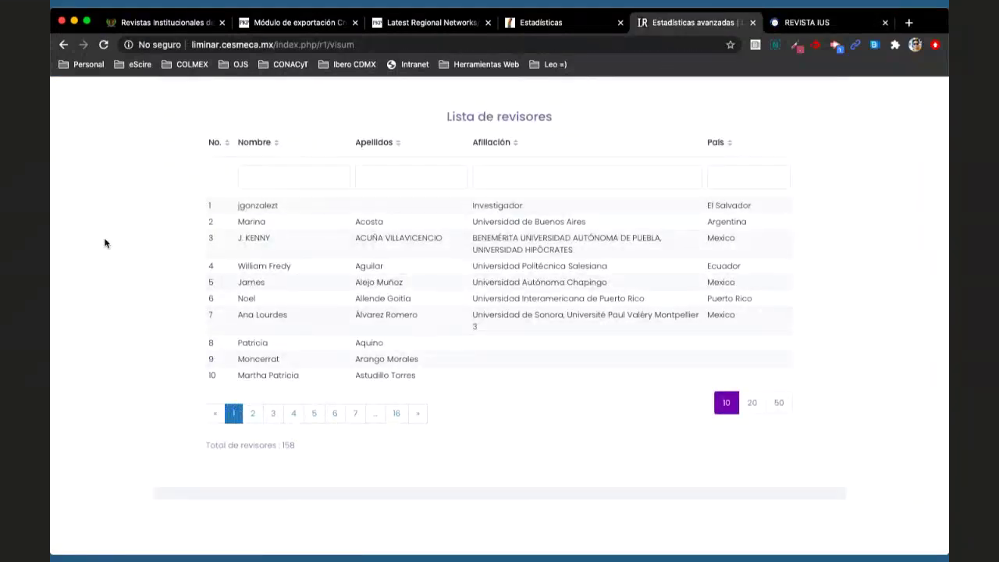
scroll(106, 244, up, 20)
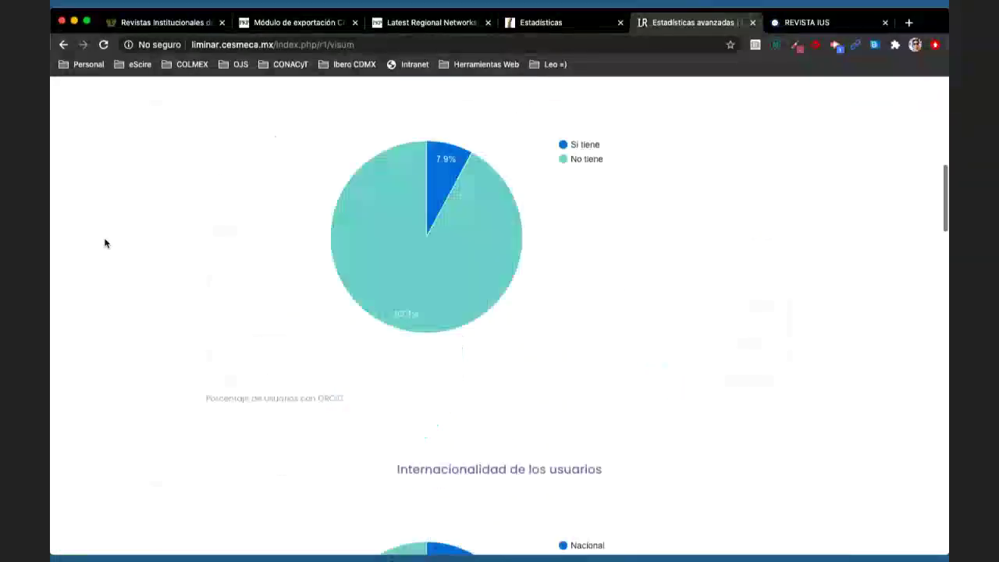
scroll(105, 244, up, 10)
scroll(614, 331, down, 1)
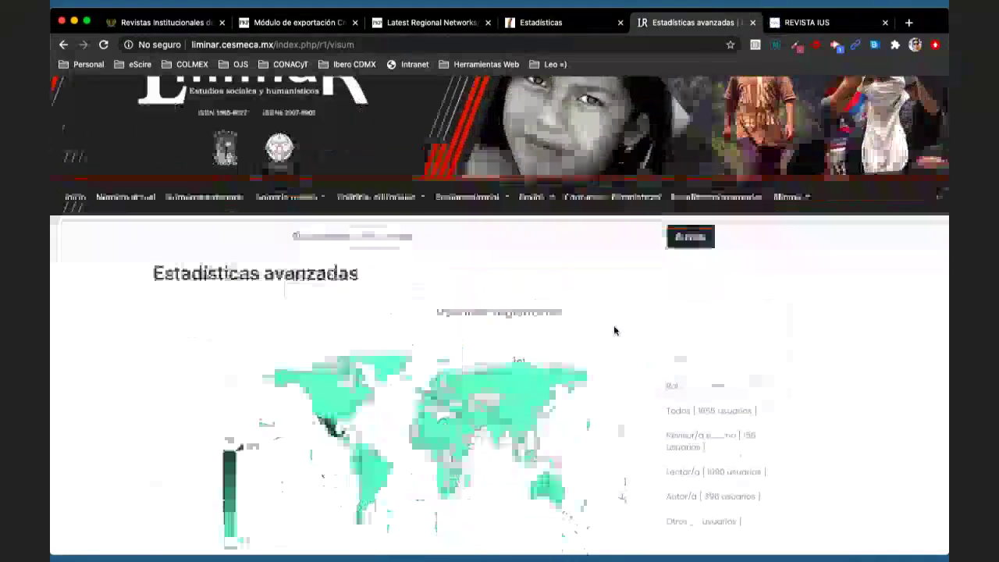
scroll(614, 331, down, 2)
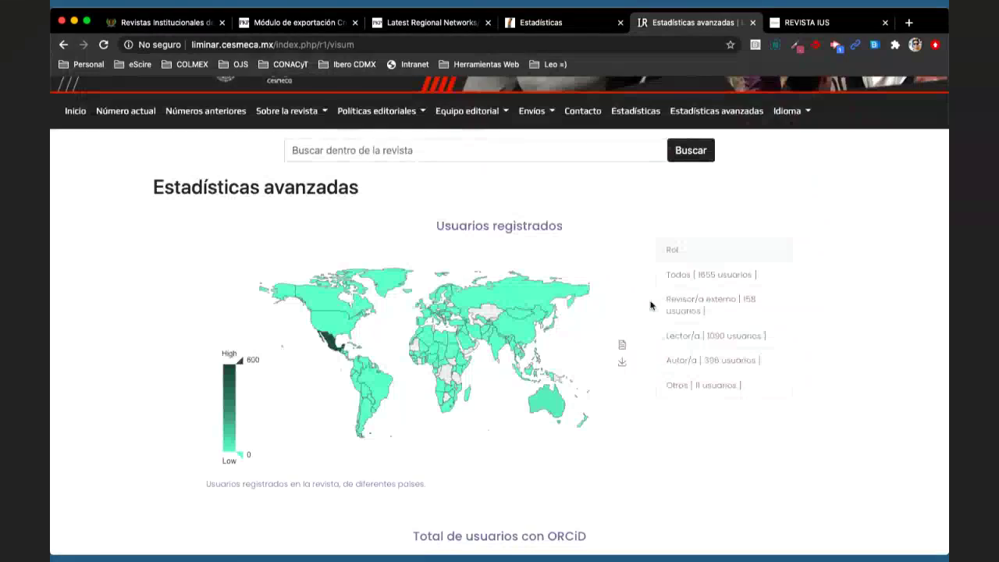
scroll(650, 305, down, 1)
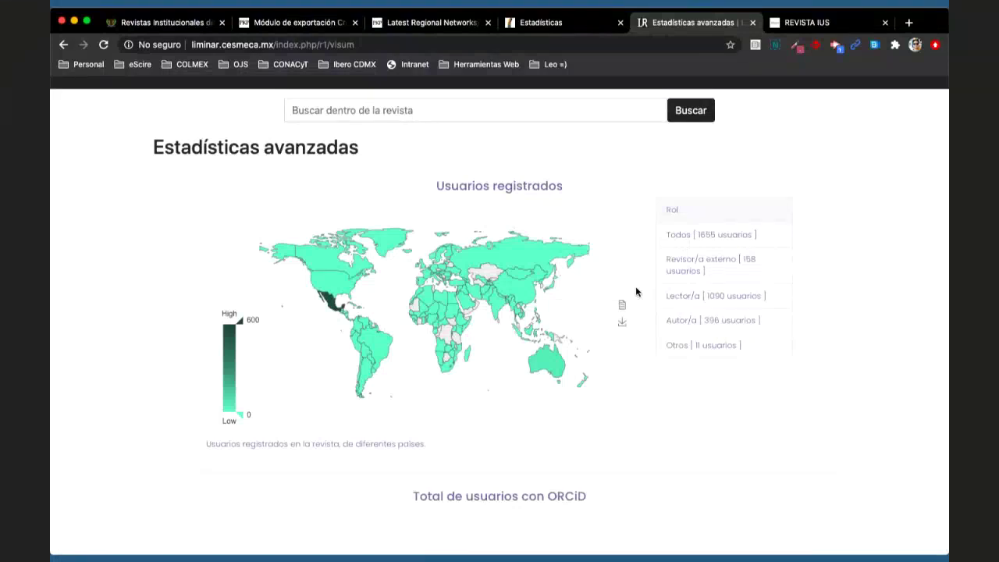
key(super+equal)
key(super+equal)
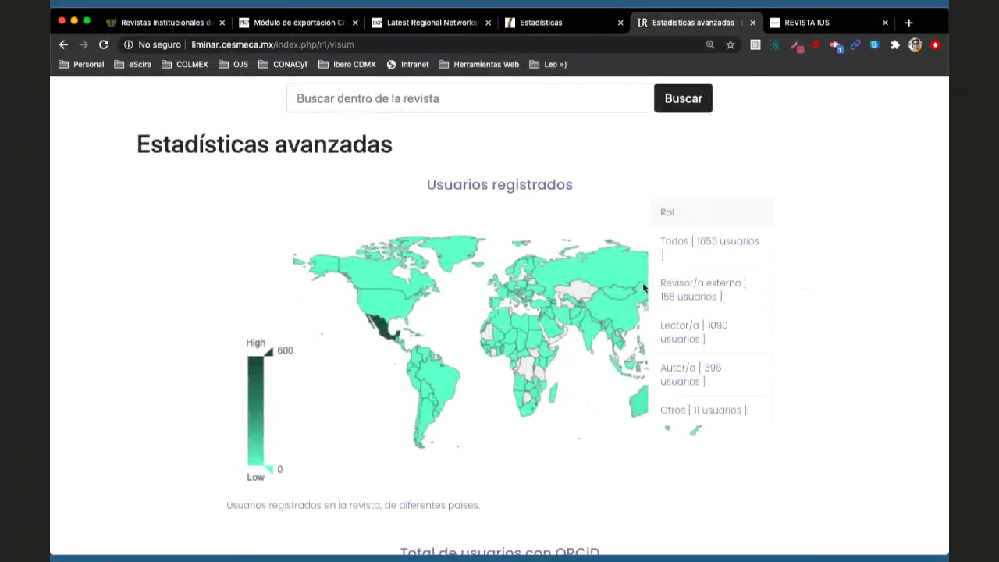
key(super+minus)
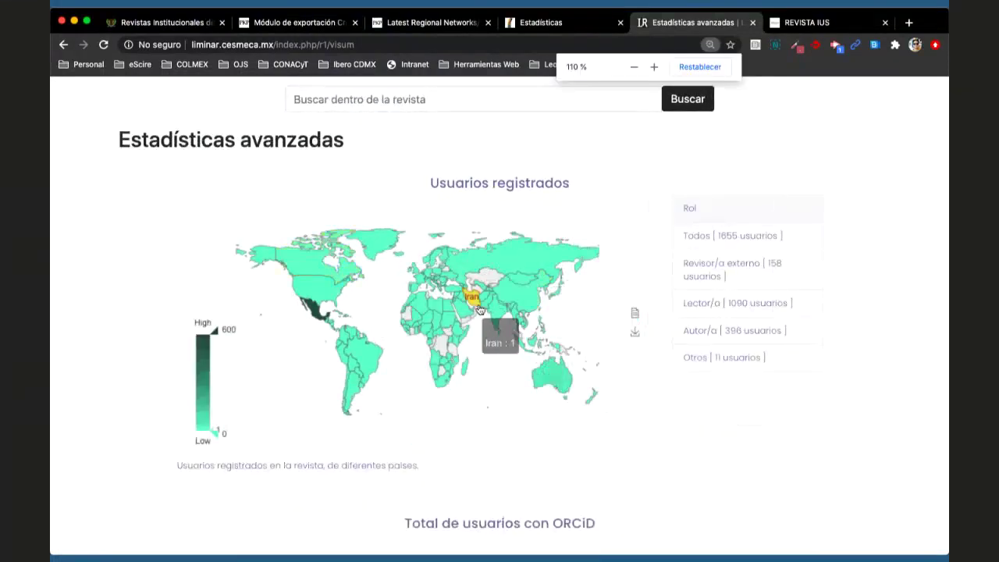
Examine LiminaR's pie charts of users with ORCiD and of national versus international users
scroll(479, 310, down, 5)
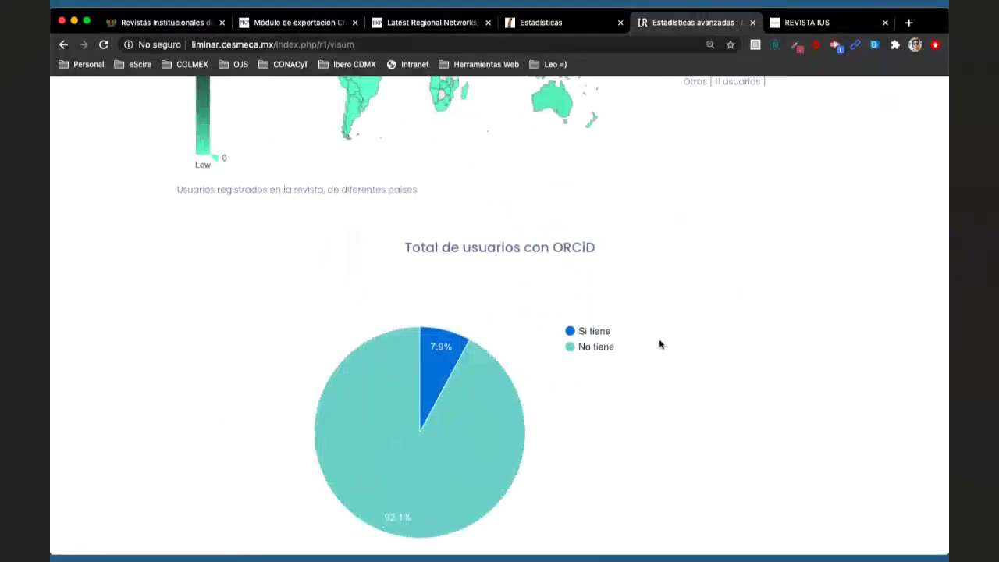
scroll(659, 344, down, 1)
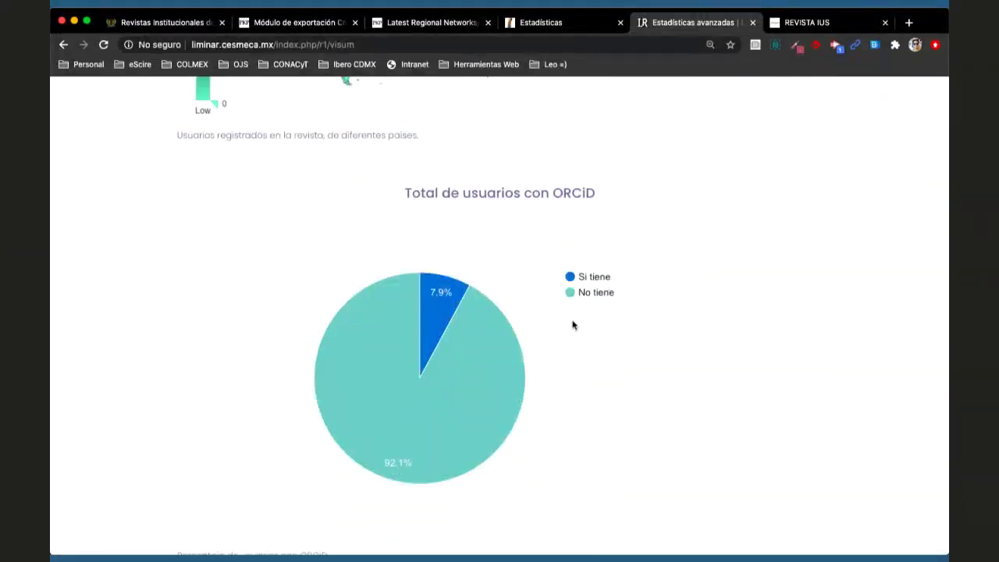
scroll(578, 322, down, 6)
scroll(578, 323, down, 2)
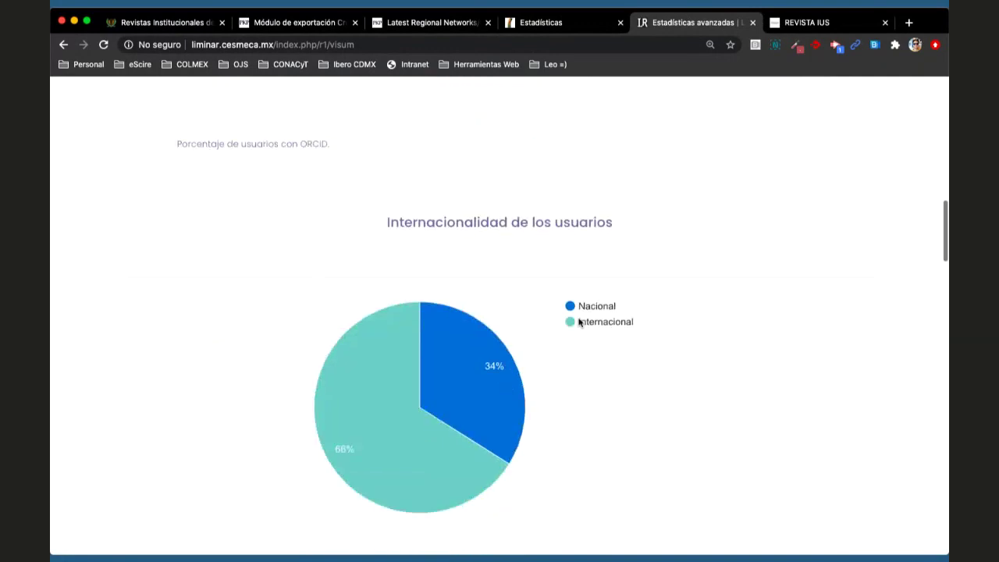
scroll(578, 322, down, 2)
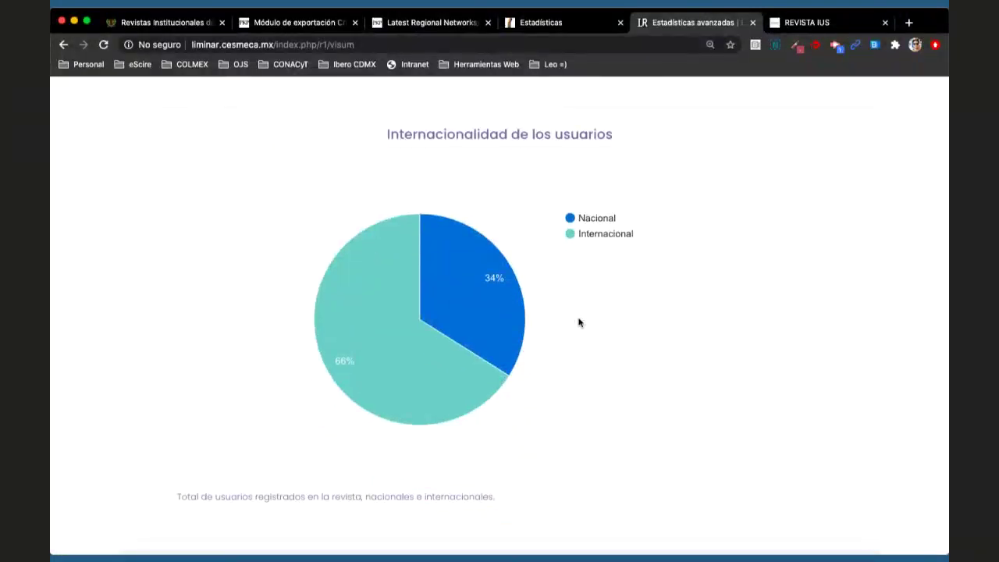
Examine LiminaR's 2020 charts of the ten most downloaded articles, most consulted abstracts and most consulted authors
scroll(578, 322, down, 6)
scroll(578, 322, down, 2)
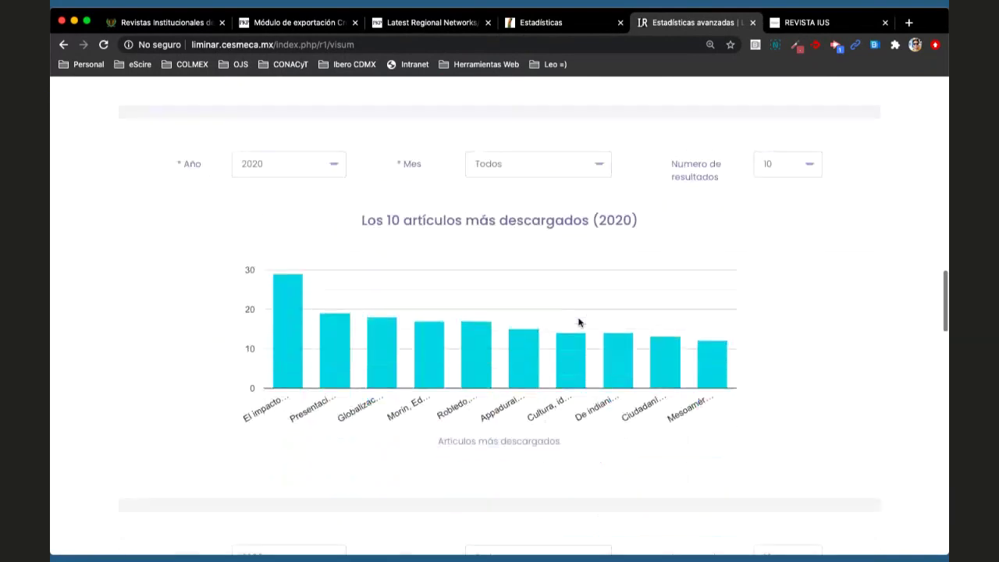
scroll(578, 322, down, 3)
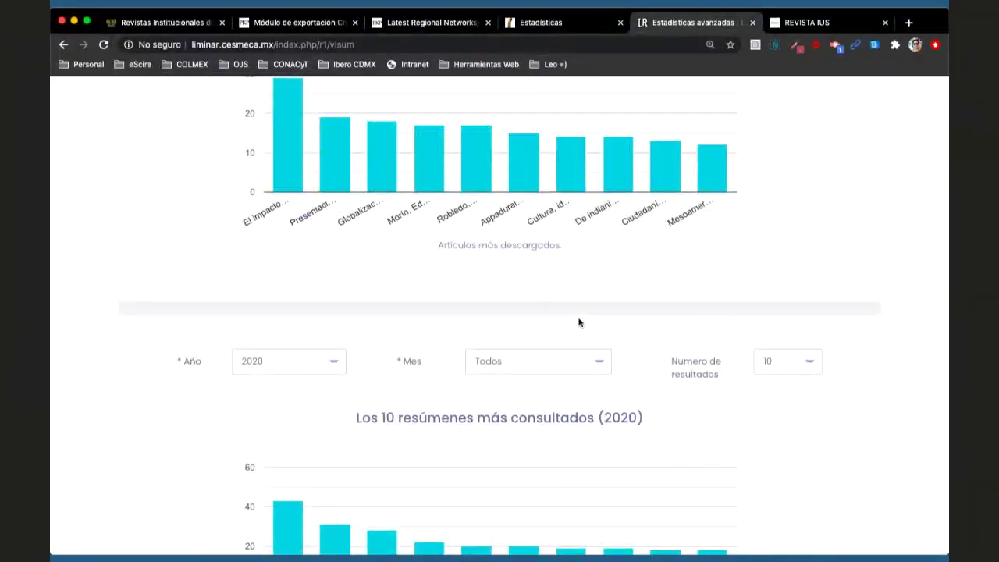
scroll(578, 322, down, 1)
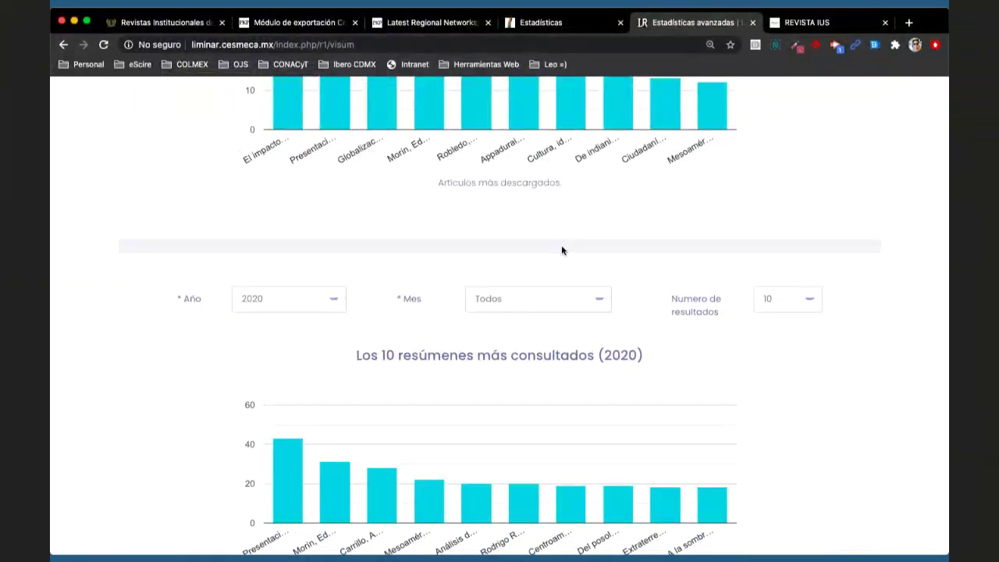
scroll(562, 250, down, 7)
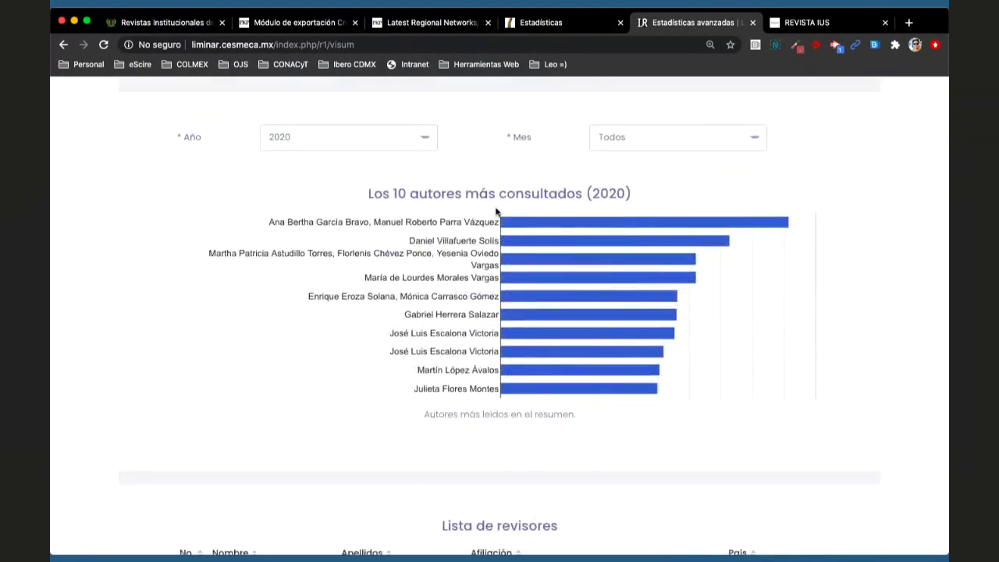
Examine LiminaR's Lista de revisores table, including its fourth page, and return to the start of the advanced statistics
scroll(546, 327, down, 3)
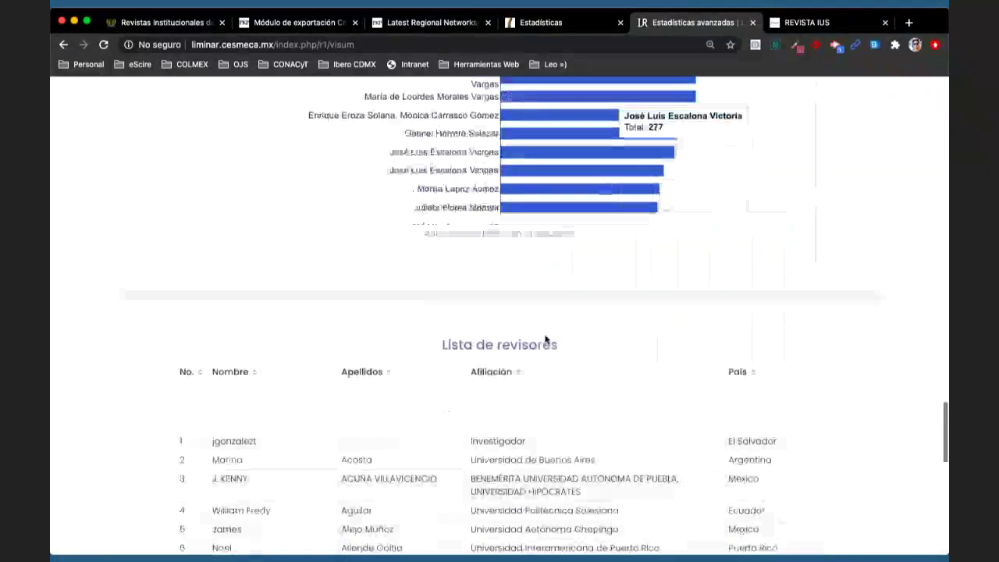
scroll(546, 339, down, 1)
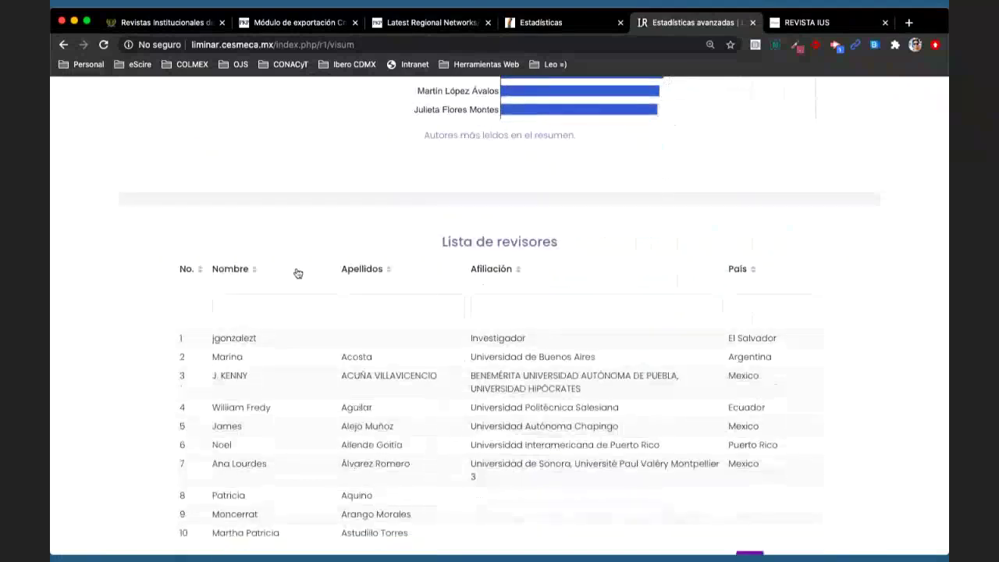
scroll(87, 306, down, 1)
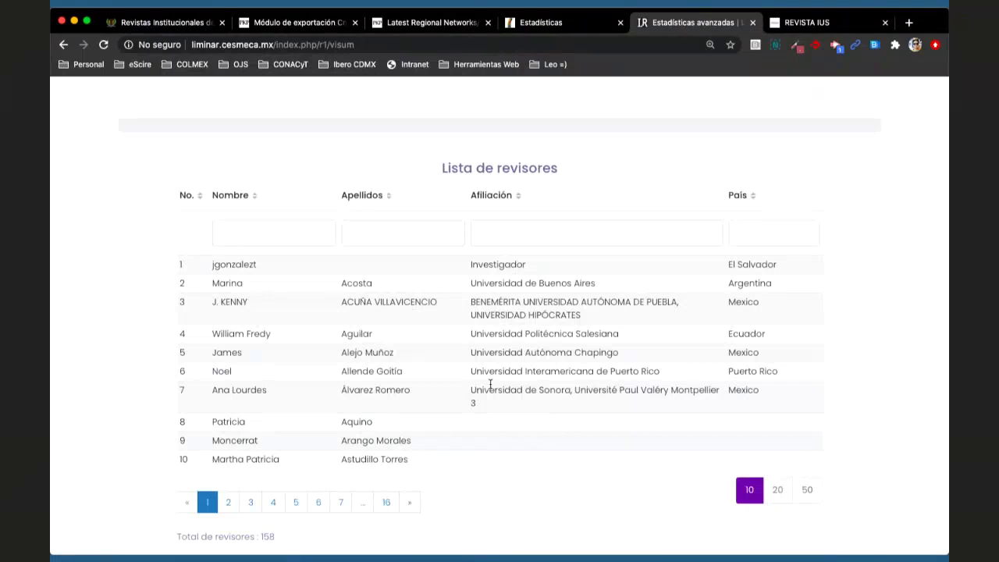
click(274, 502)
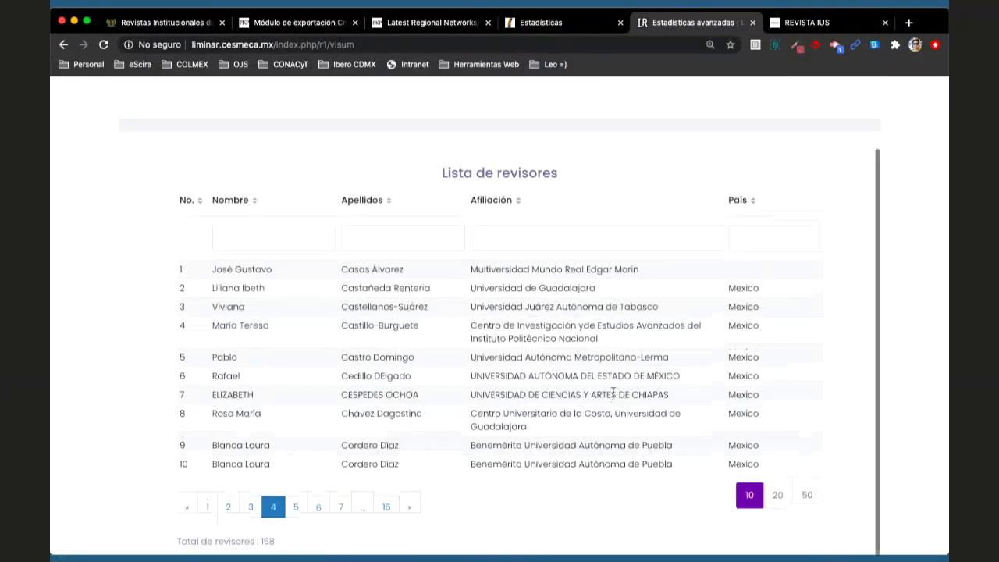
scroll(93, 245, up, 20)
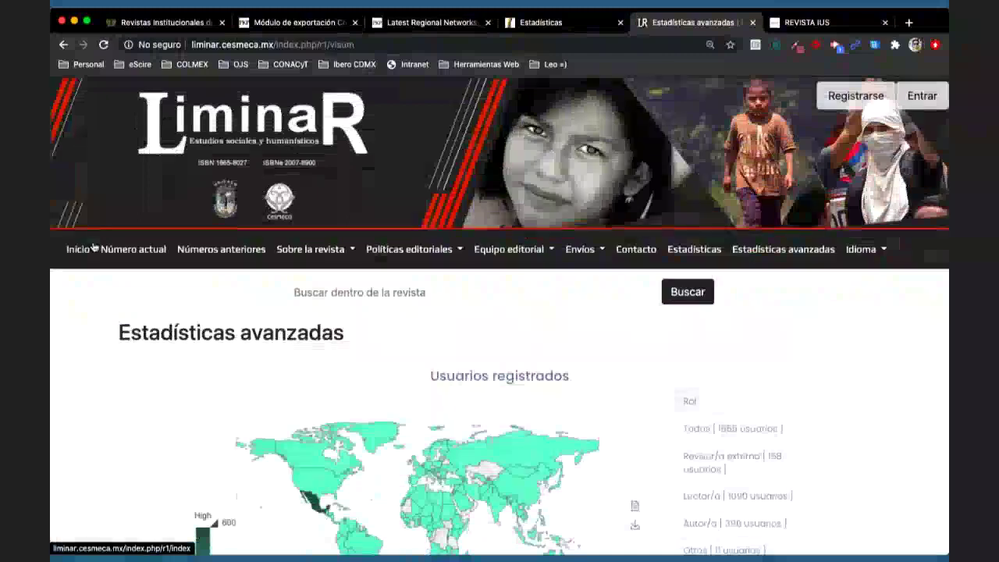
scroll(86, 328, down, 3)
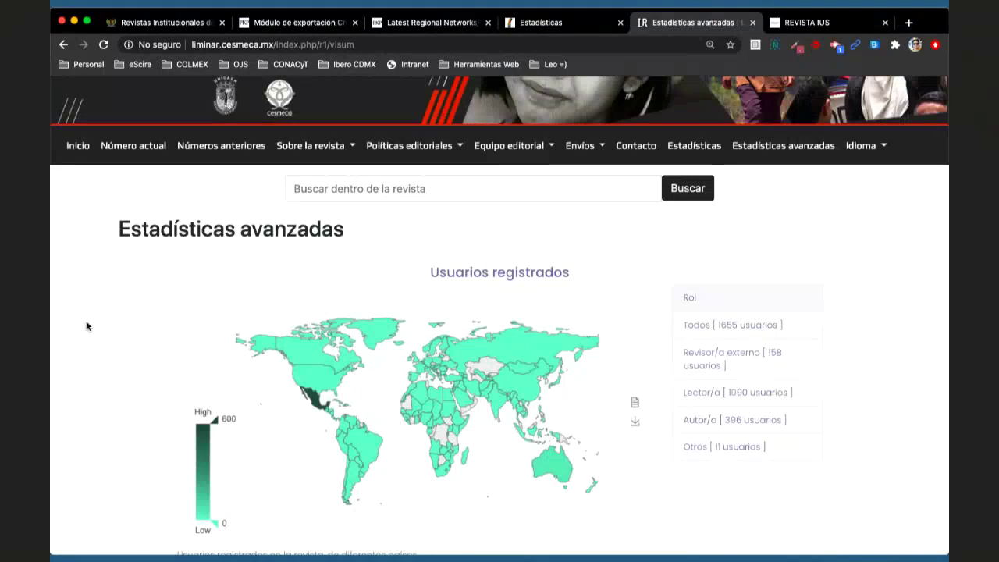
Find the Estadísticas de uso module among Revista EFRIU's installed website modules by searching the page for "estadi" and open its settings
click(297, 29)
mouse_move(105, 230)
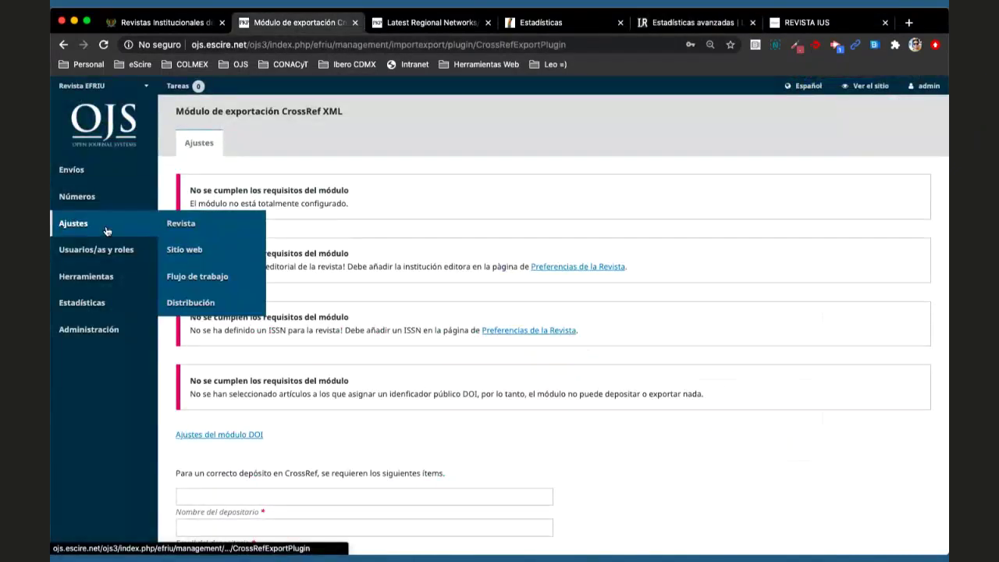
click(210, 252)
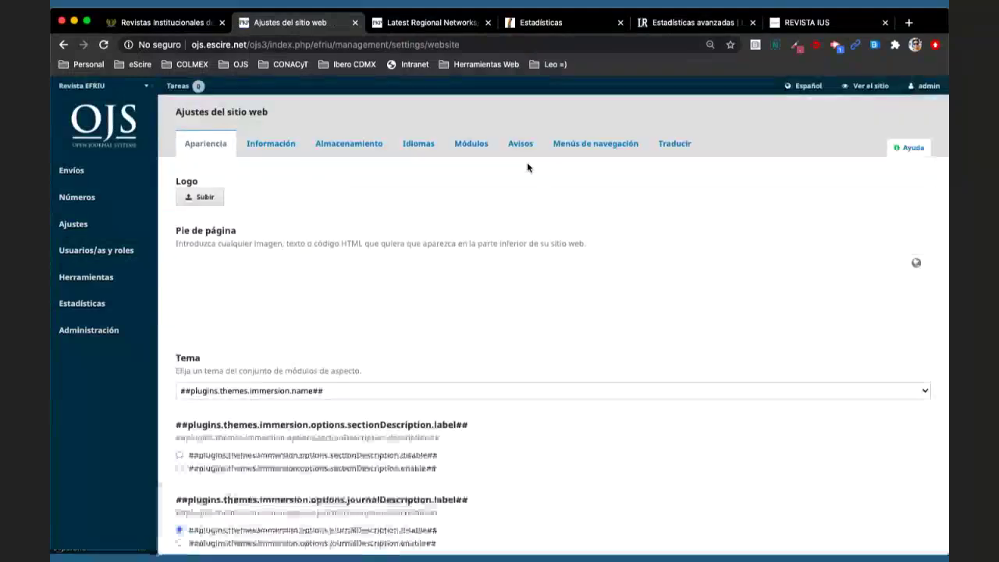
click(462, 145)
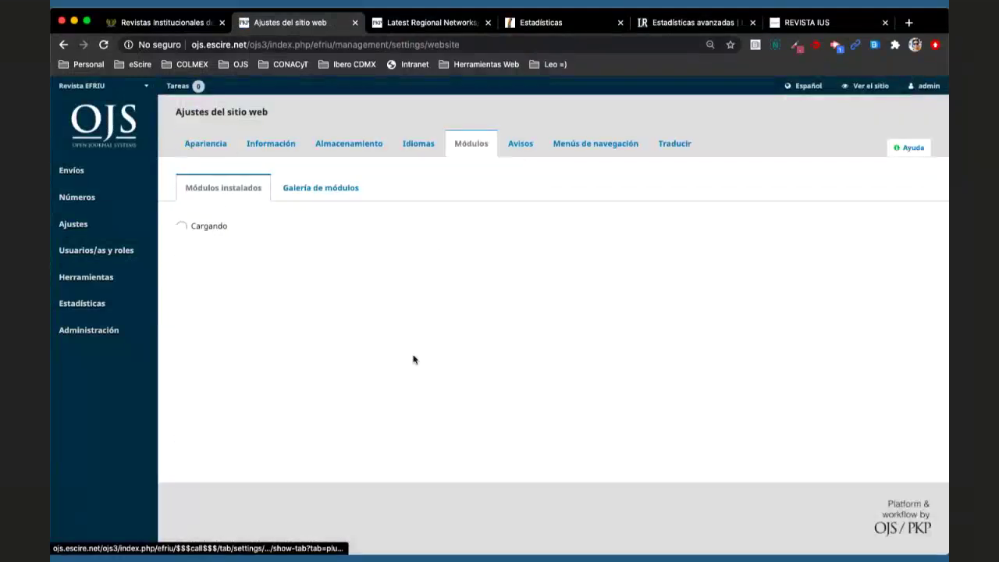
key(super+f)
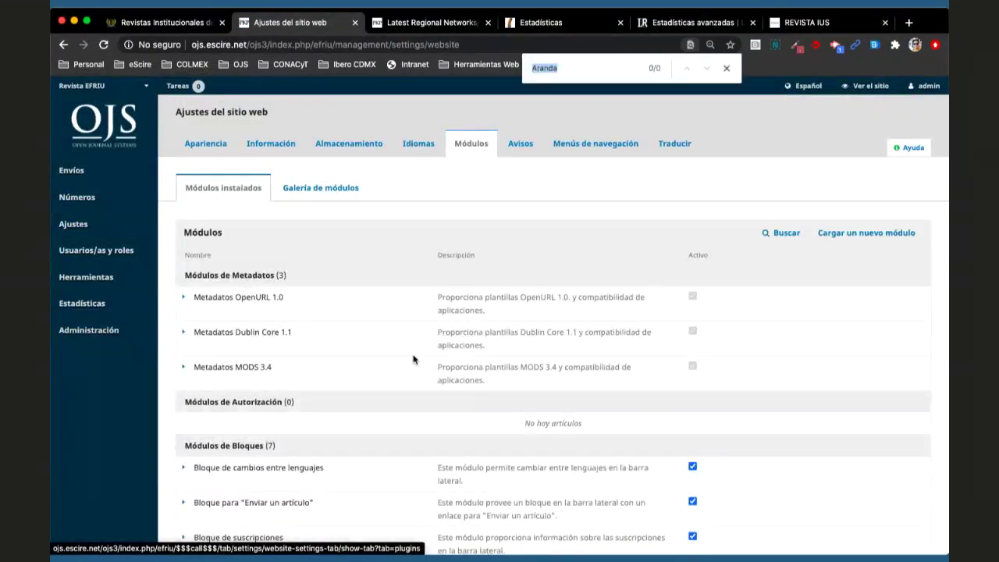
text(estadi)
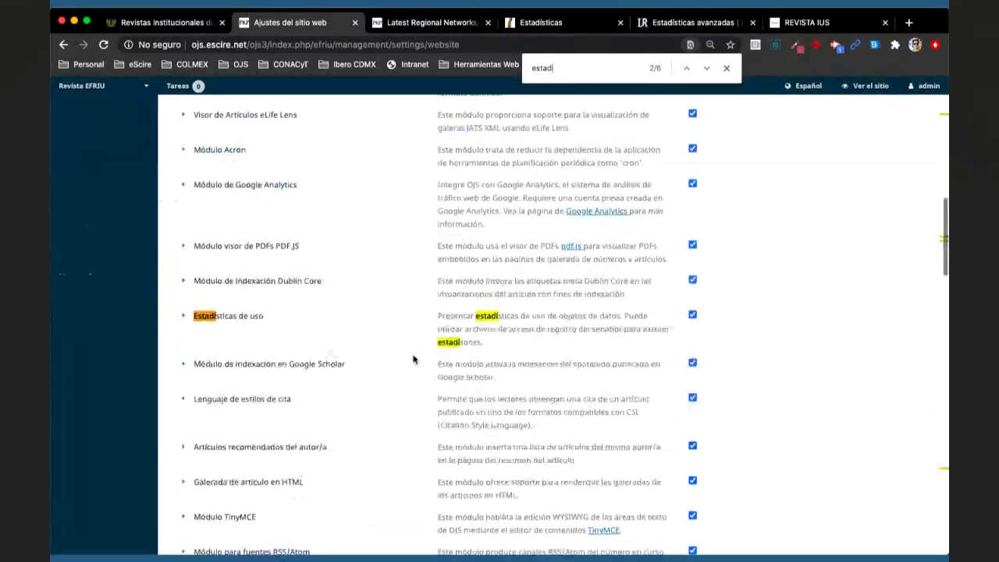
click(183, 318)
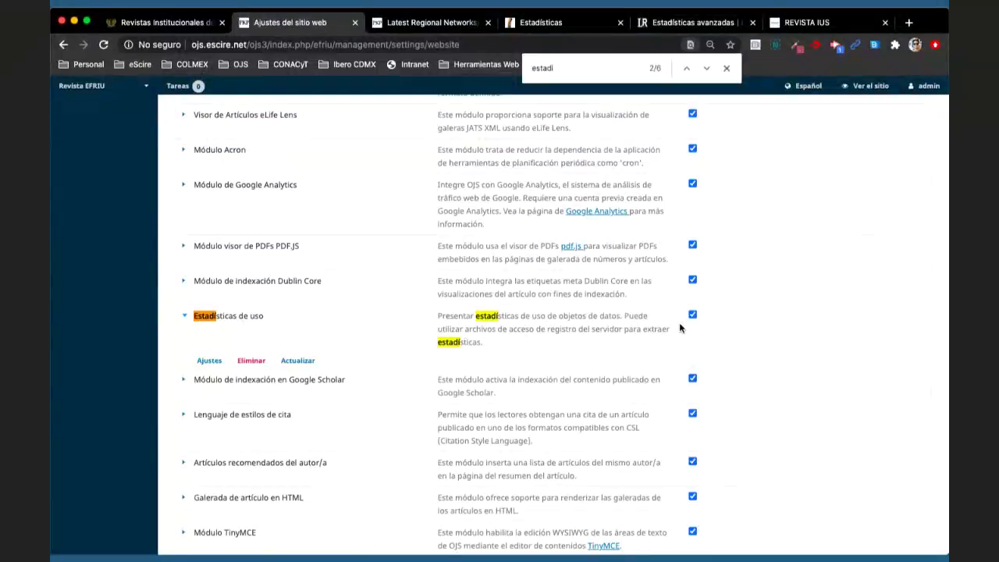
click(210, 361)
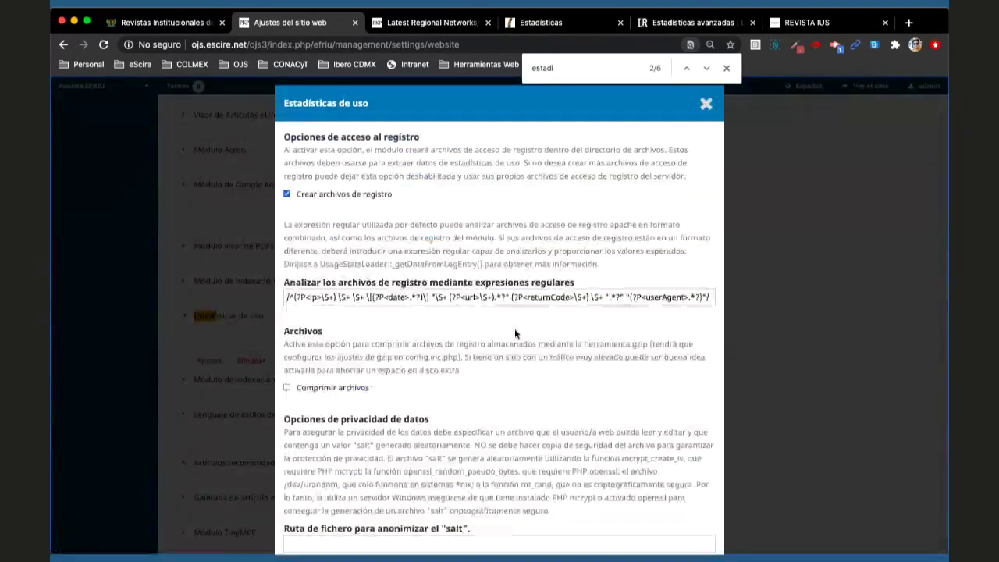
Review the usage statistics display options, keep Barra as the download chart type and save the module settings
scroll(514, 333, down, 5)
scroll(514, 333, down, 4)
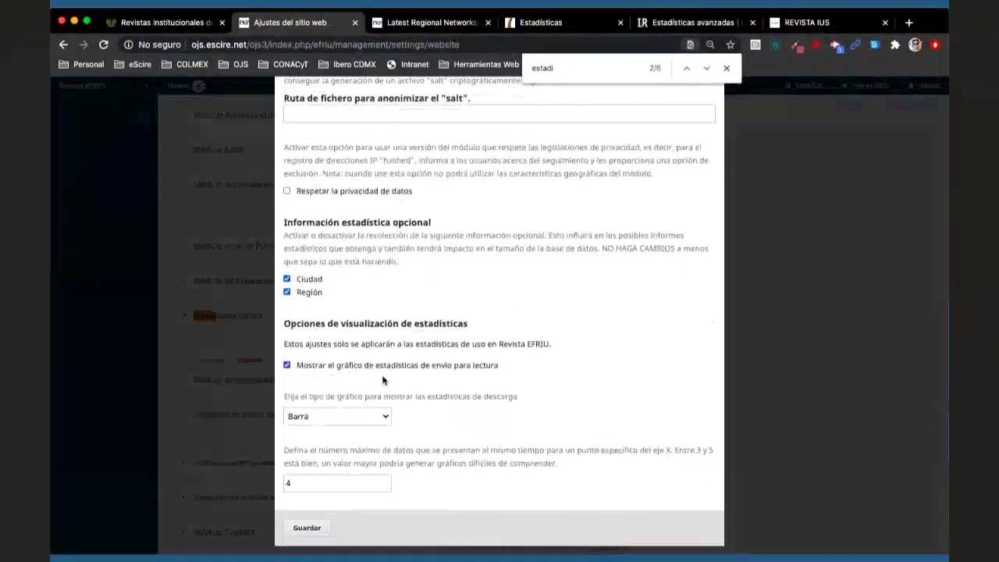
click(382, 415)
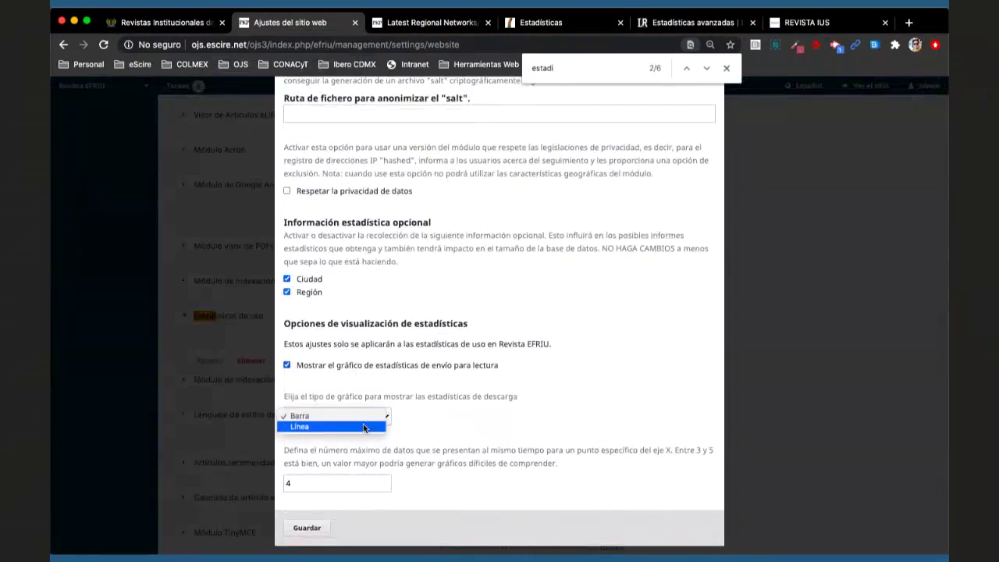
click(423, 400)
click(307, 527)
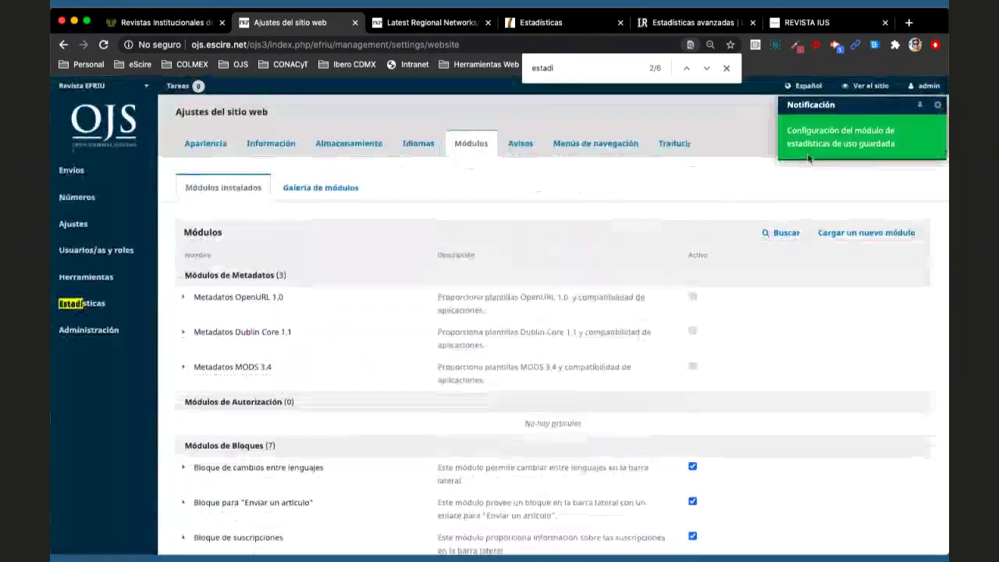
Open the public Revista EFRIU site and switch its language to English
click(866, 86)
scroll(339, 369, down, 1)
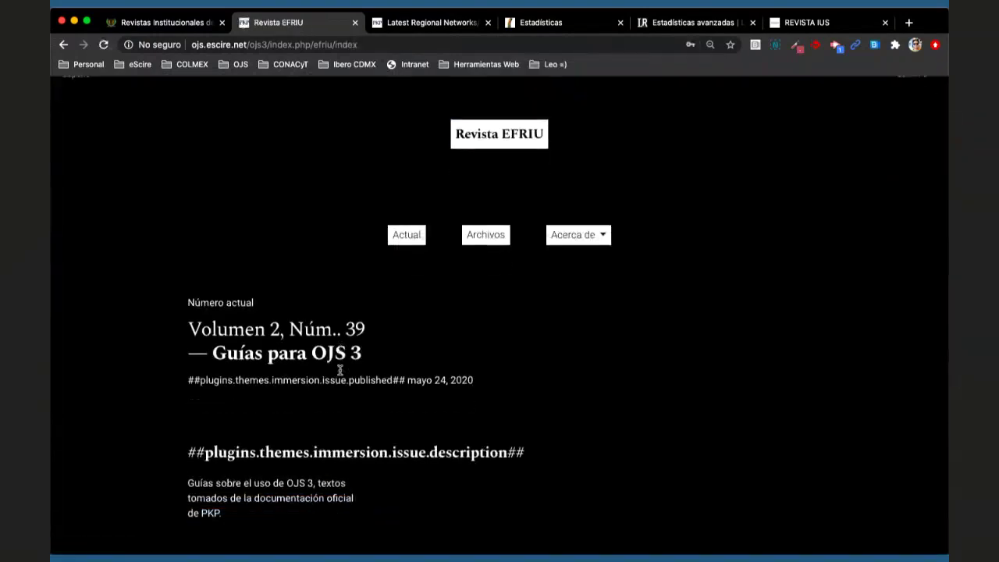
scroll(340, 369, down, 3)
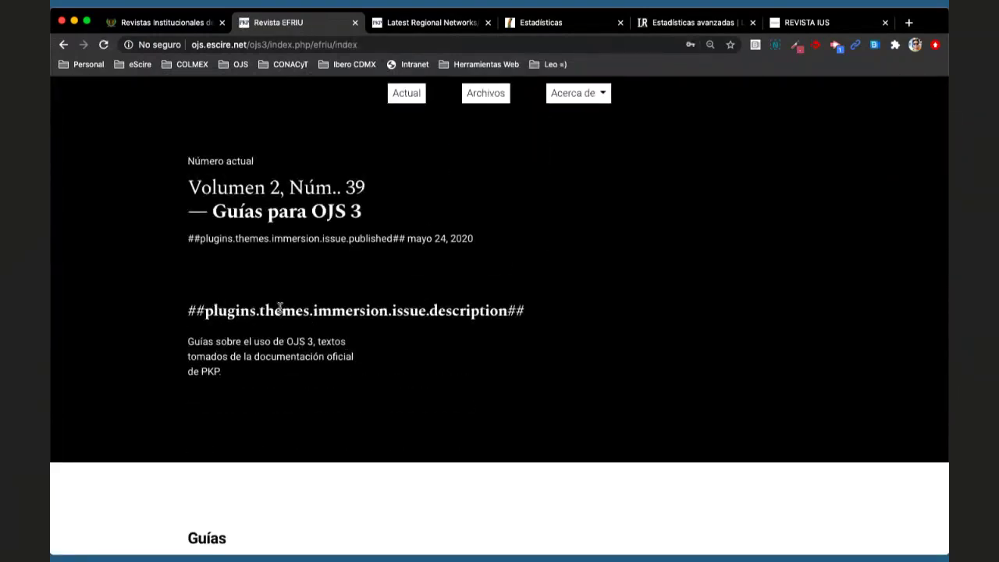
scroll(671, 136, up, 5)
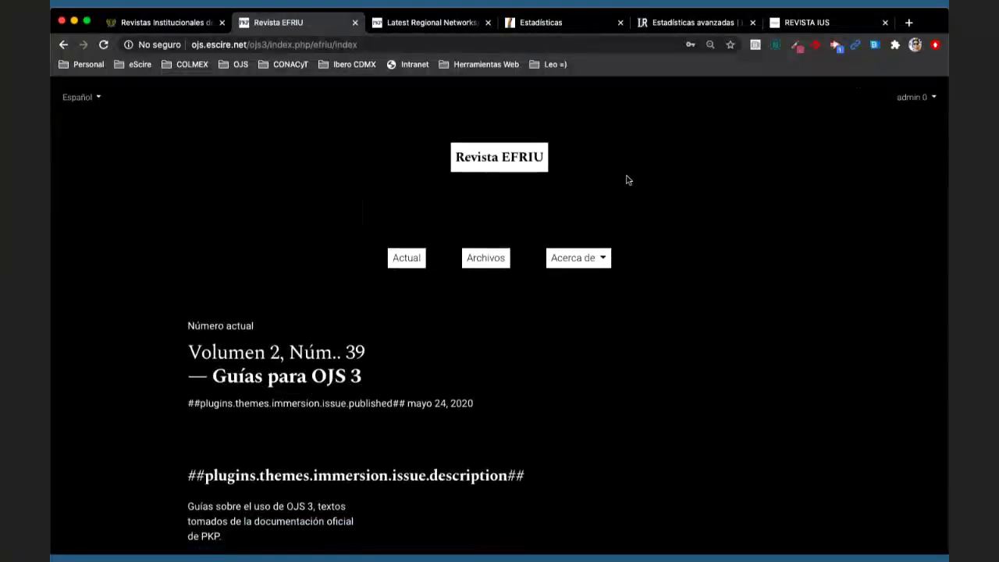
click(71, 97)
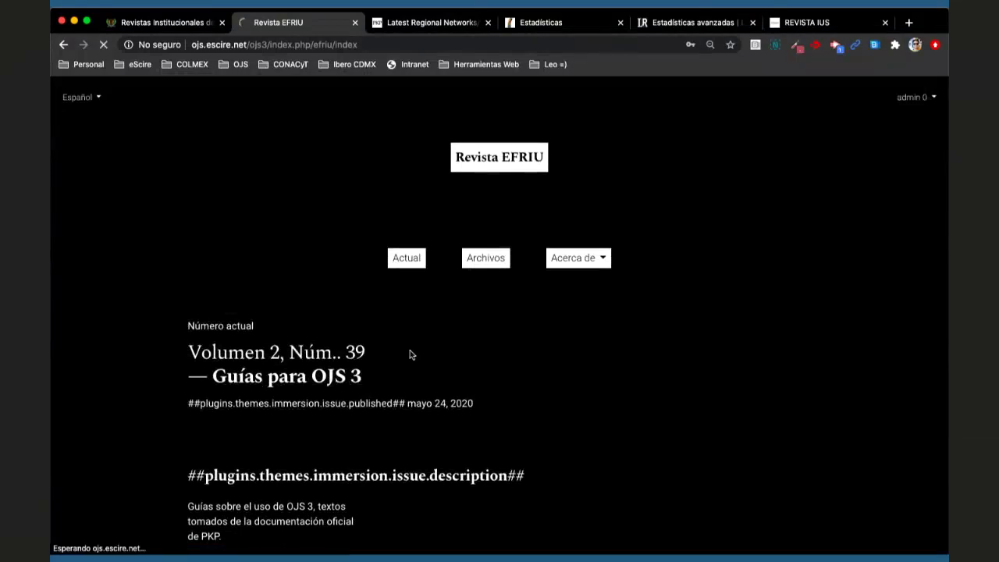
scroll(409, 354, down, 3)
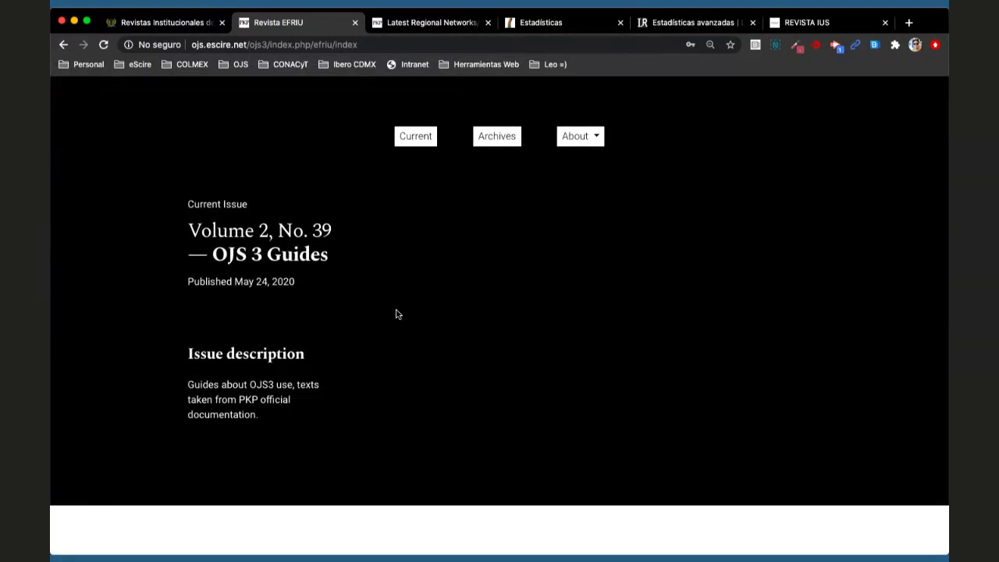
Open the article "Cuentas de usuario en OJS 3" in the current issue and examine its Downloads section
click(422, 147)
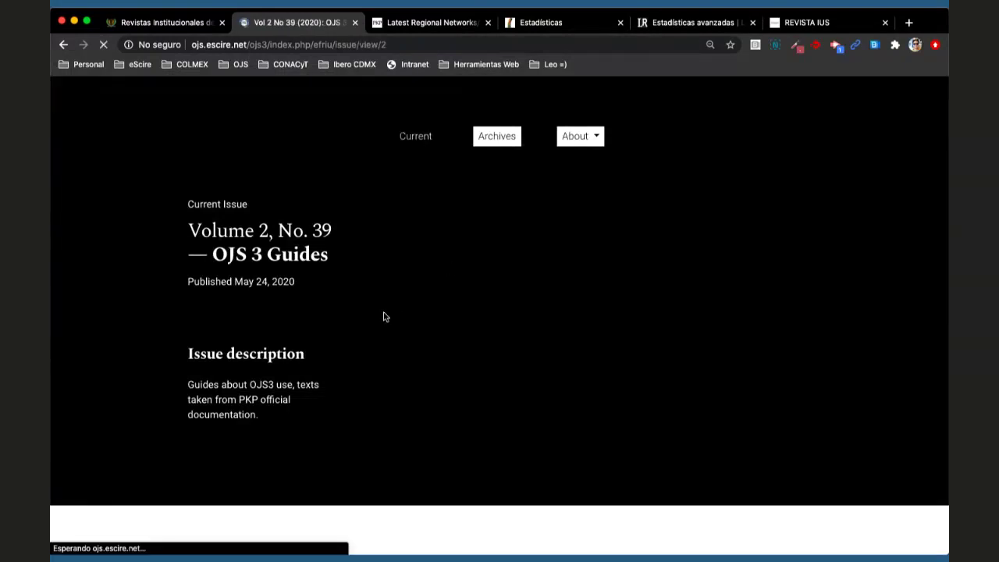
scroll(383, 317, down, 2)
scroll(234, 324, down, 4)
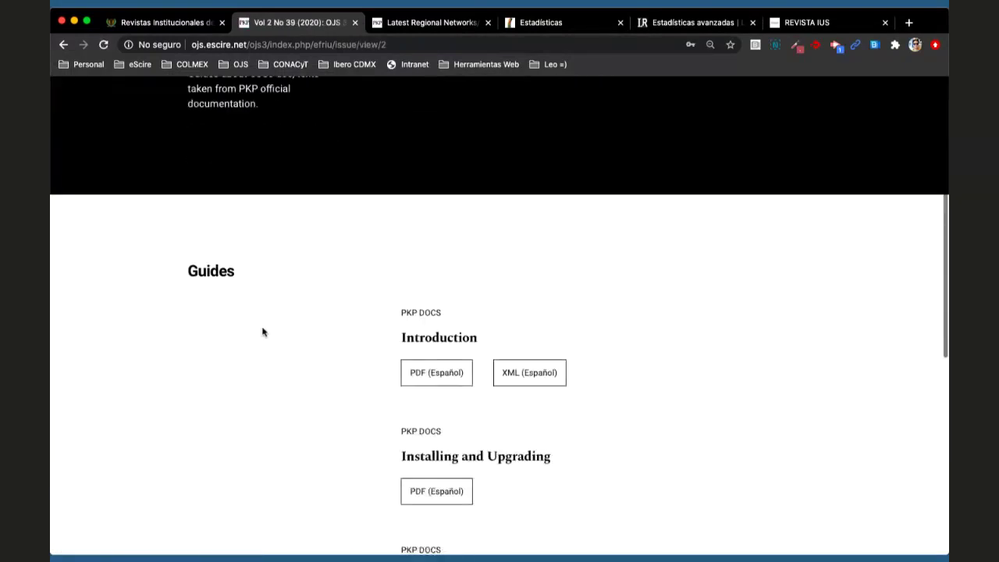
scroll(499, 375, down, 1)
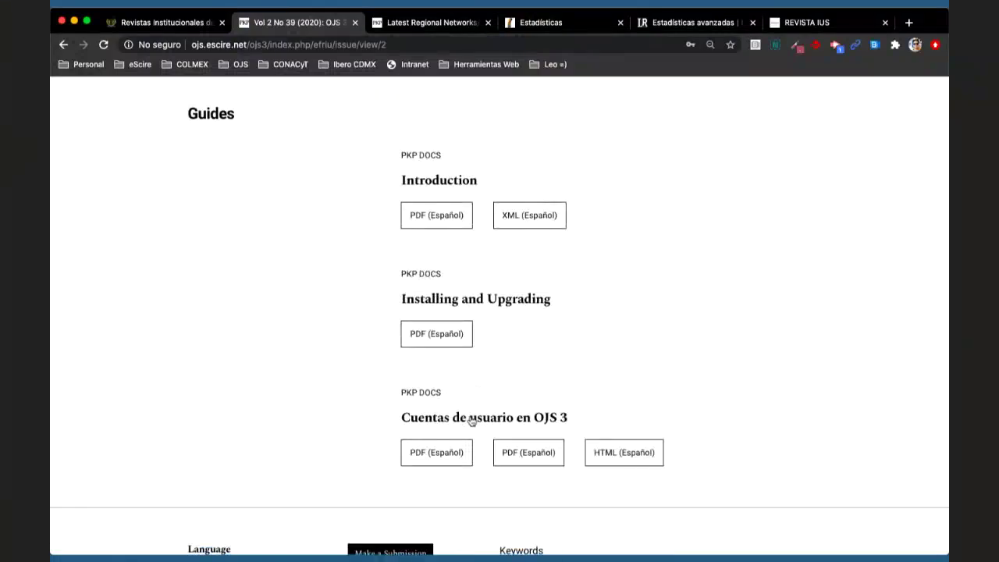
click(468, 417)
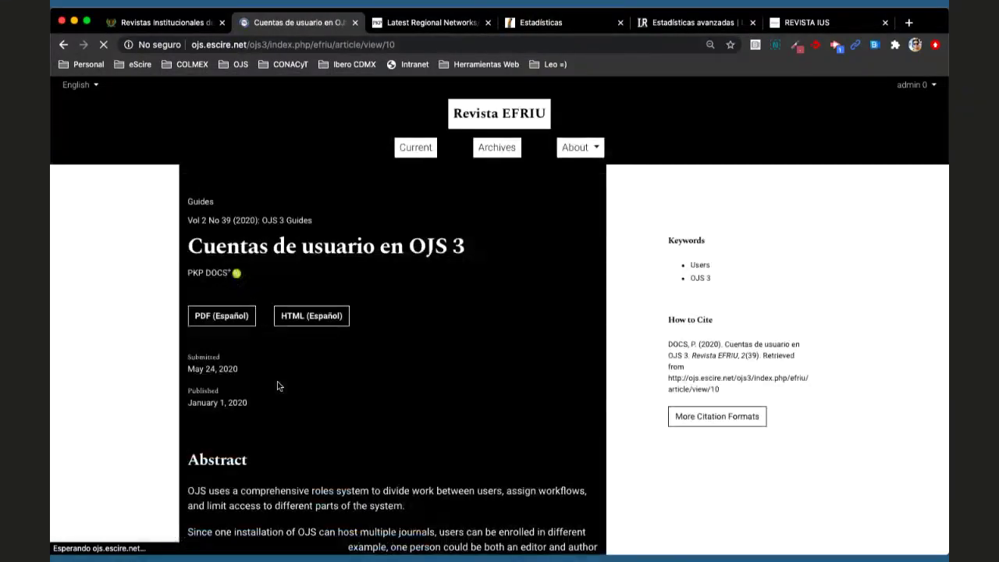
scroll(279, 385, down, 4)
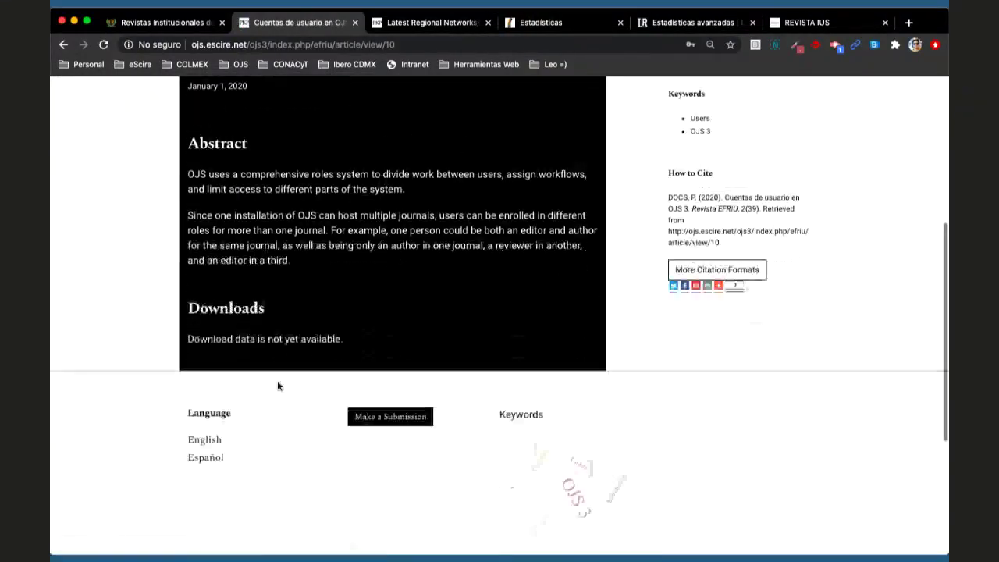
drag(189, 308, 360, 337)
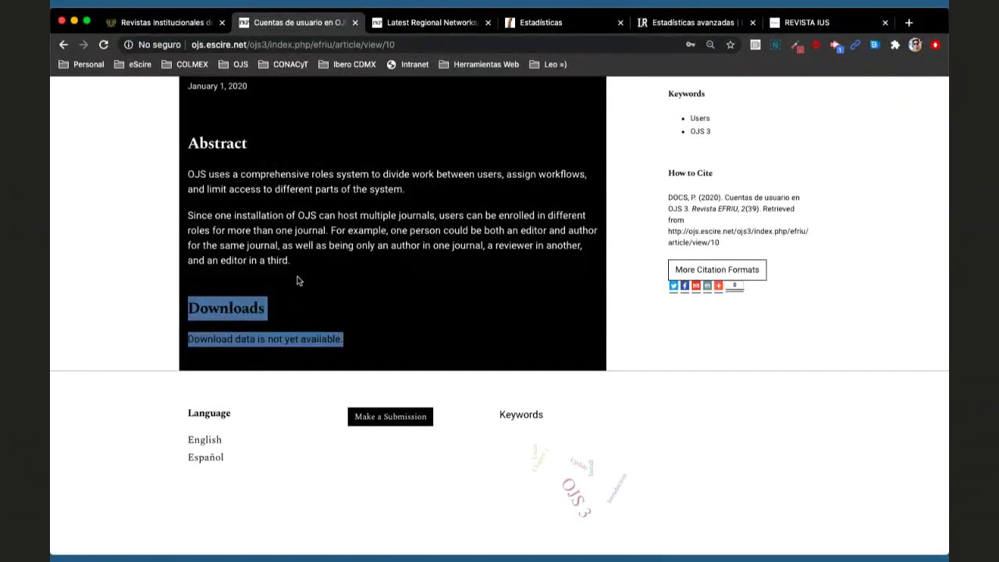
Return to the issue contents, open the article "Installing and Upgrading" and check its Downloads section
key(super+bracketleft)
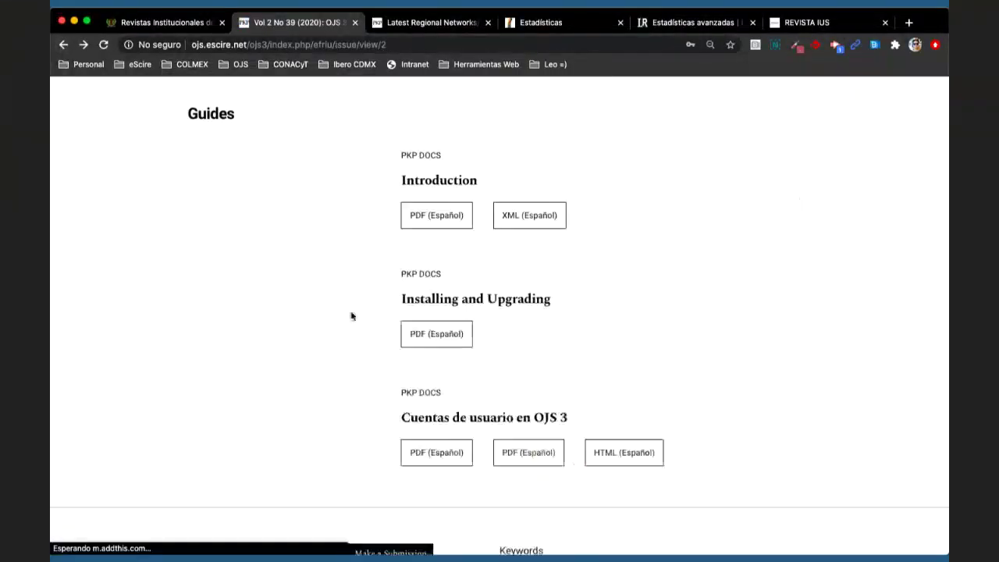
click(451, 306)
scroll(325, 334, down, 5)
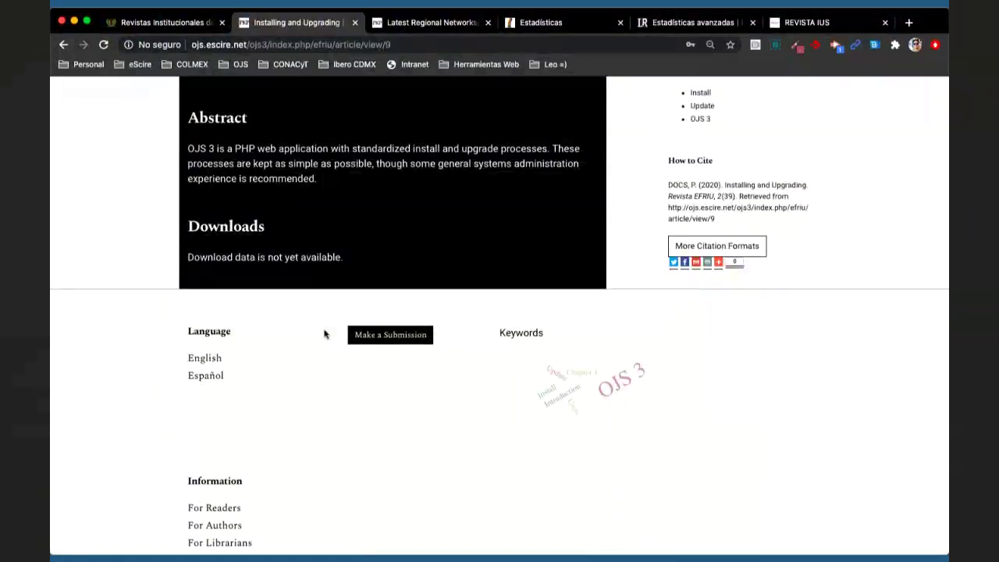
scroll(324, 331, up, 5)
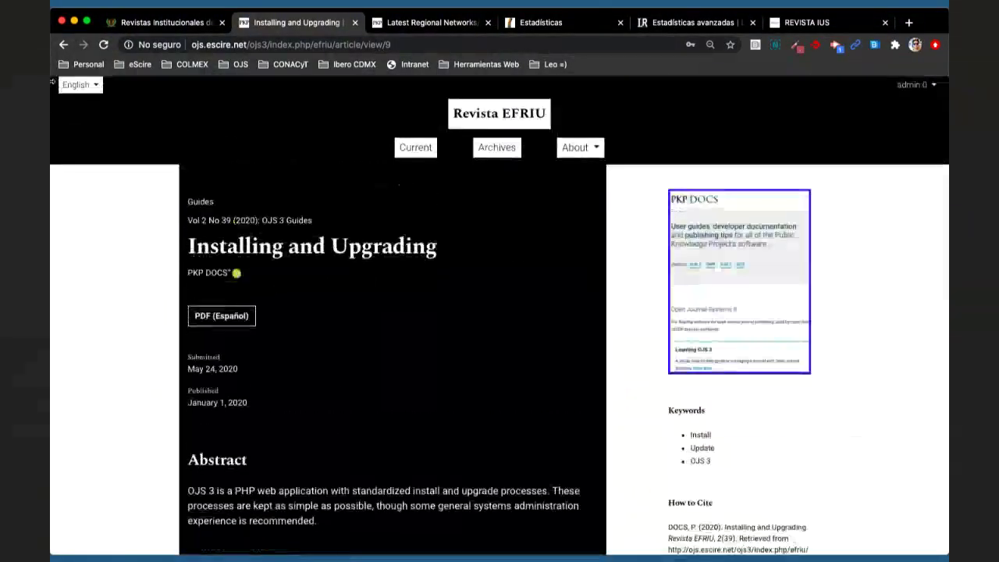
Go back to the issue contents, open the article "Introduction" and examine its Downloads chart
key(super+bracketleft)
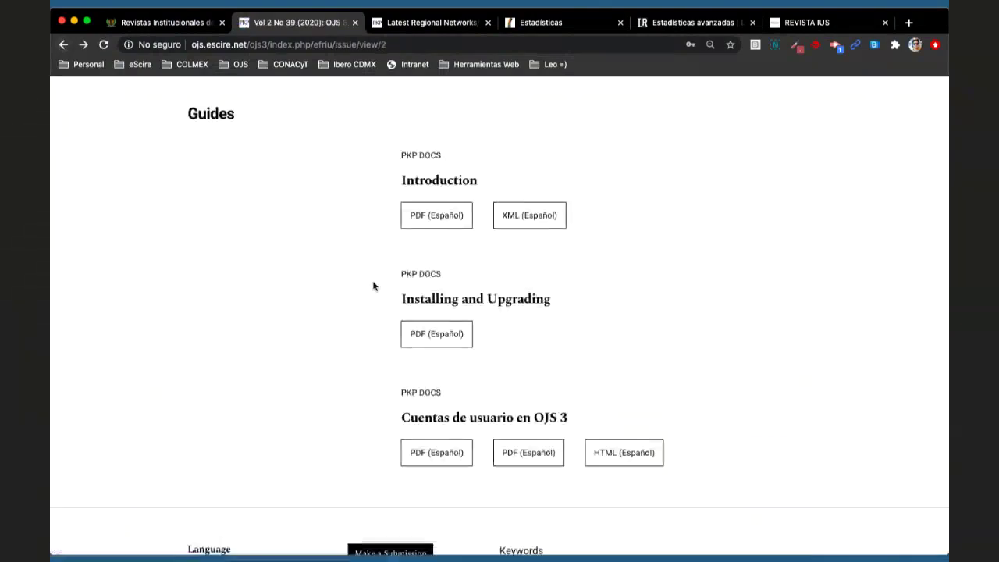
click(449, 183)
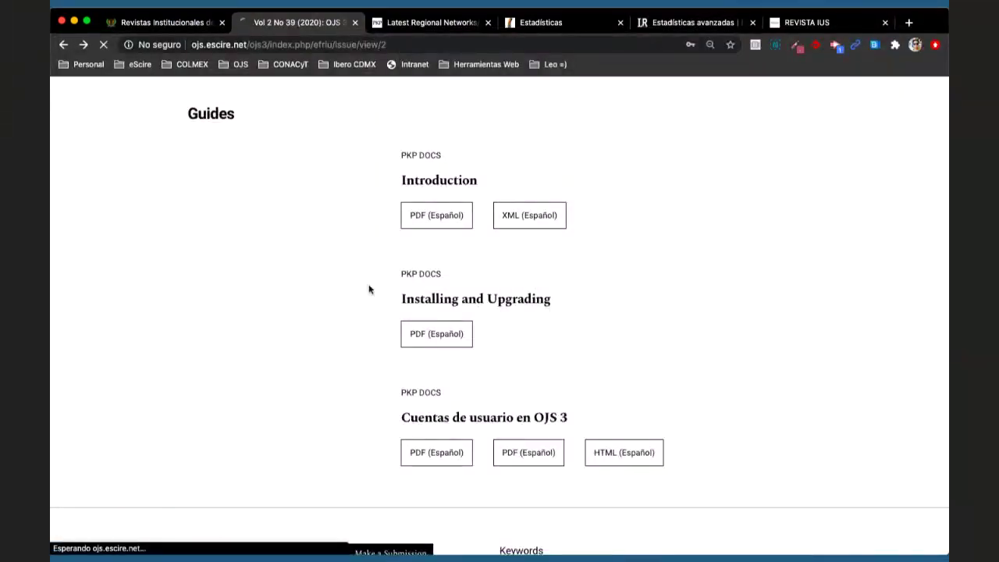
scroll(369, 287, down, 2)
scroll(370, 289, down, 4)
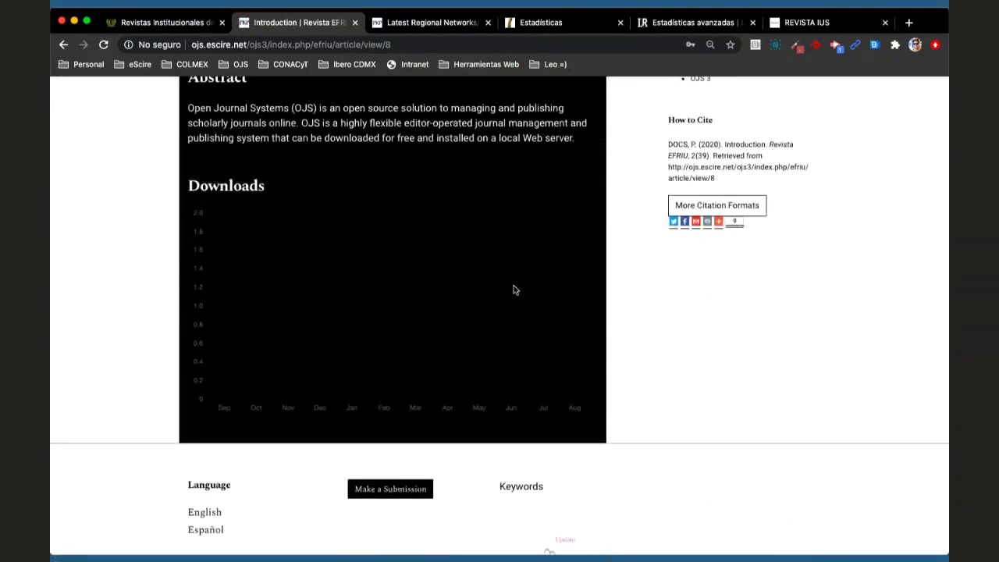
Return from the "Introduction" article to Revista EFRIU's editorial dashboard
scroll(687, 266, up, 6)
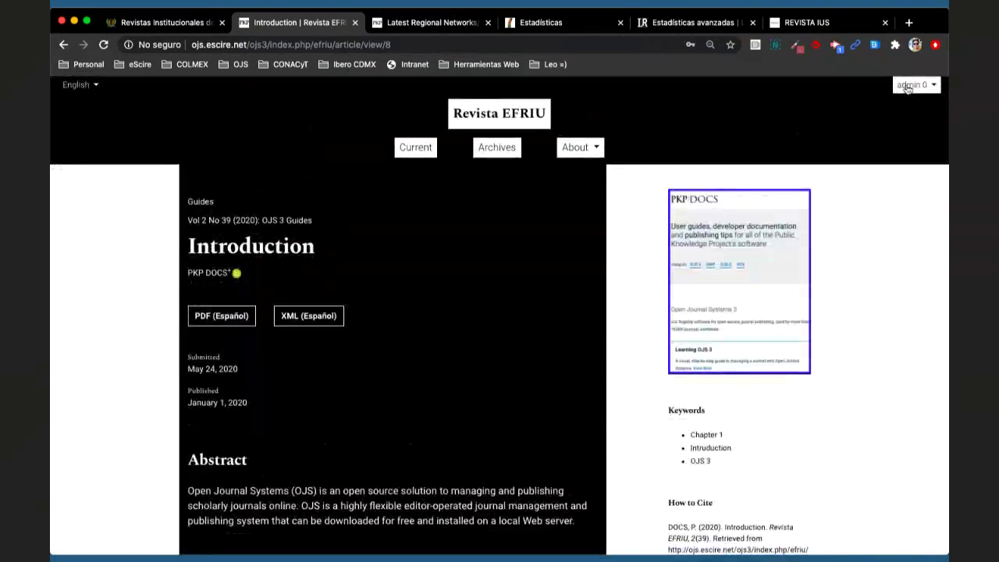
click(910, 86)
click(895, 107)
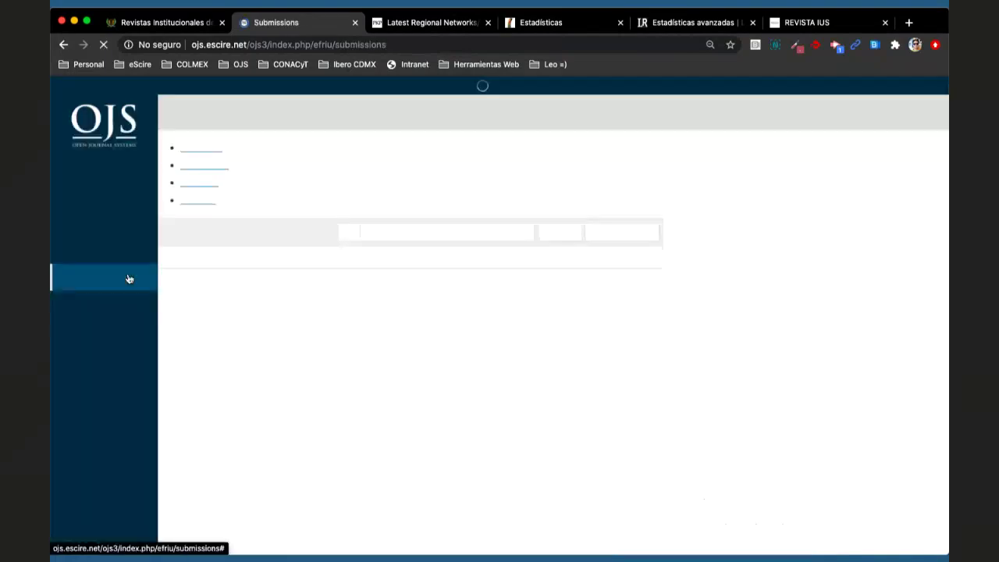
Set Revista EFRIU's website theme to Default Theme in the appearance settings and save the change
mouse_move(107, 224)
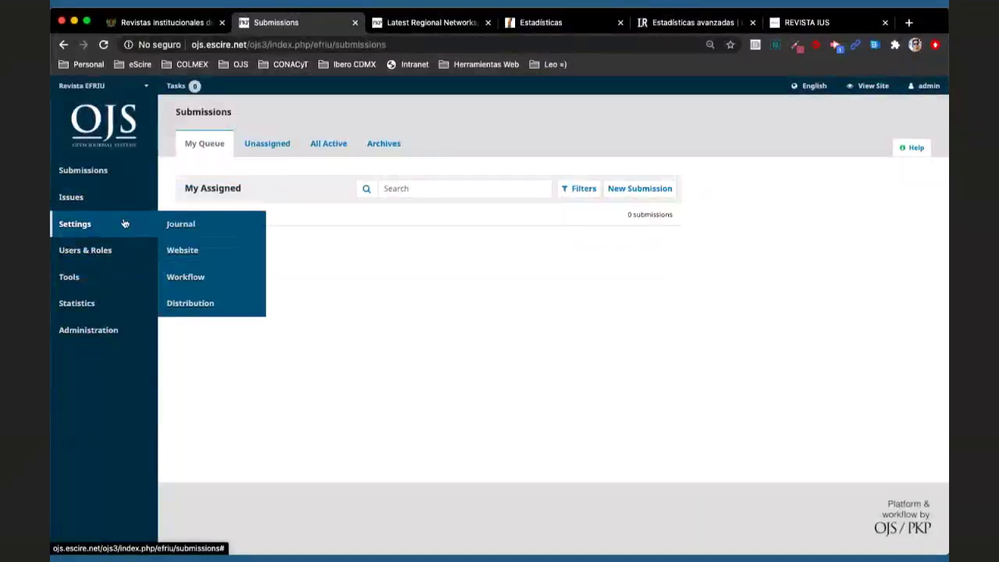
click(183, 250)
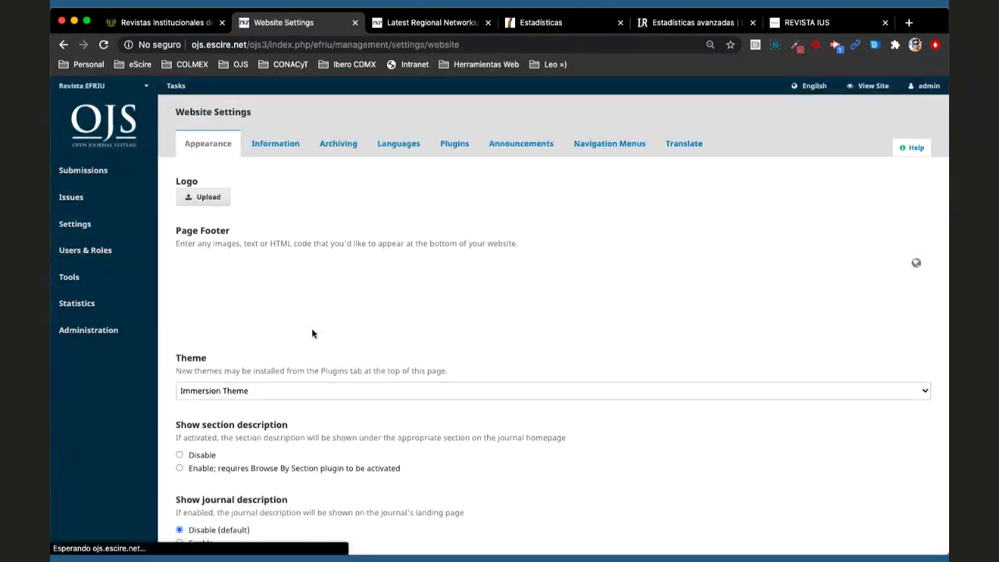
scroll(311, 334, down, 2)
click(261, 352)
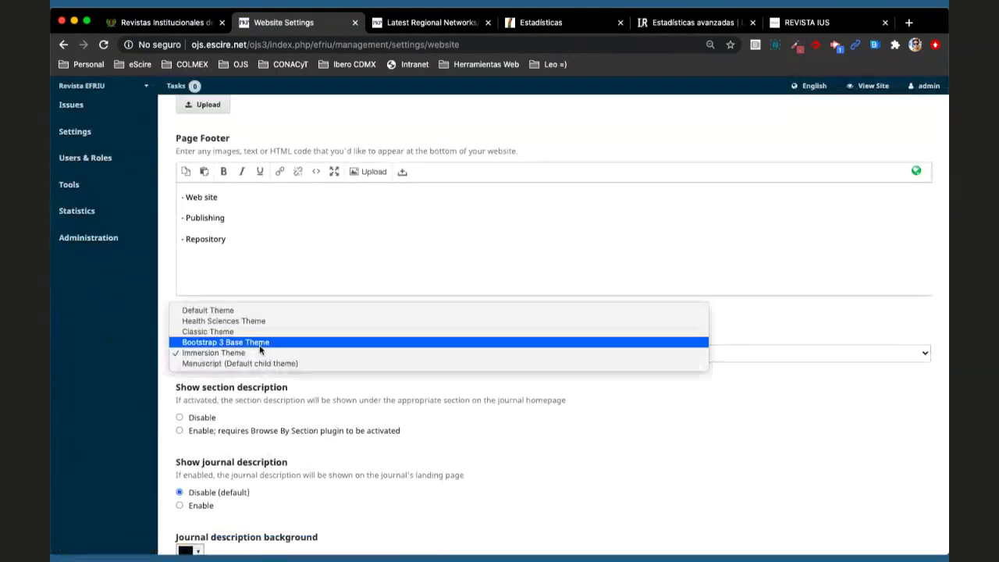
click(234, 311)
scroll(300, 380, down, 10)
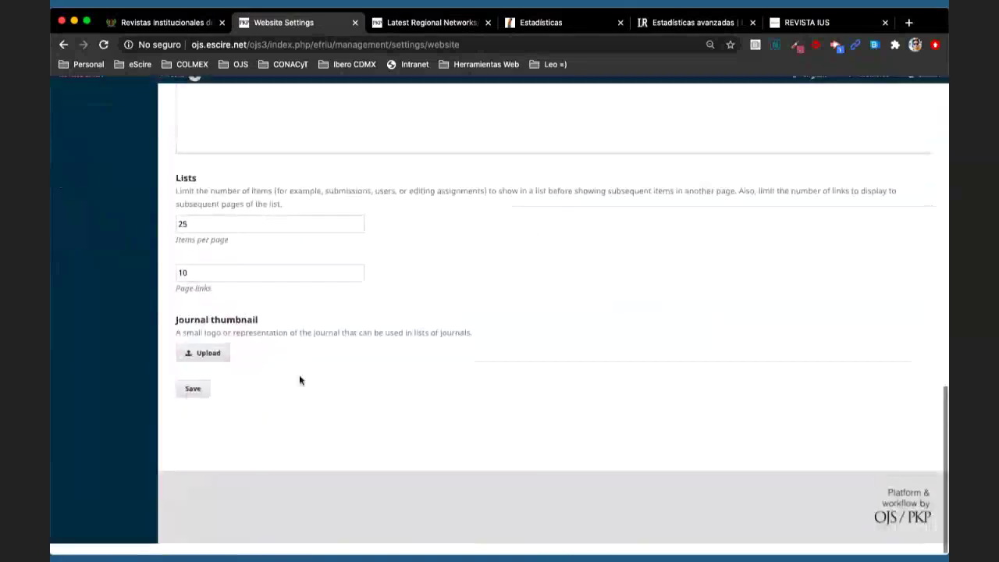
click(193, 389)
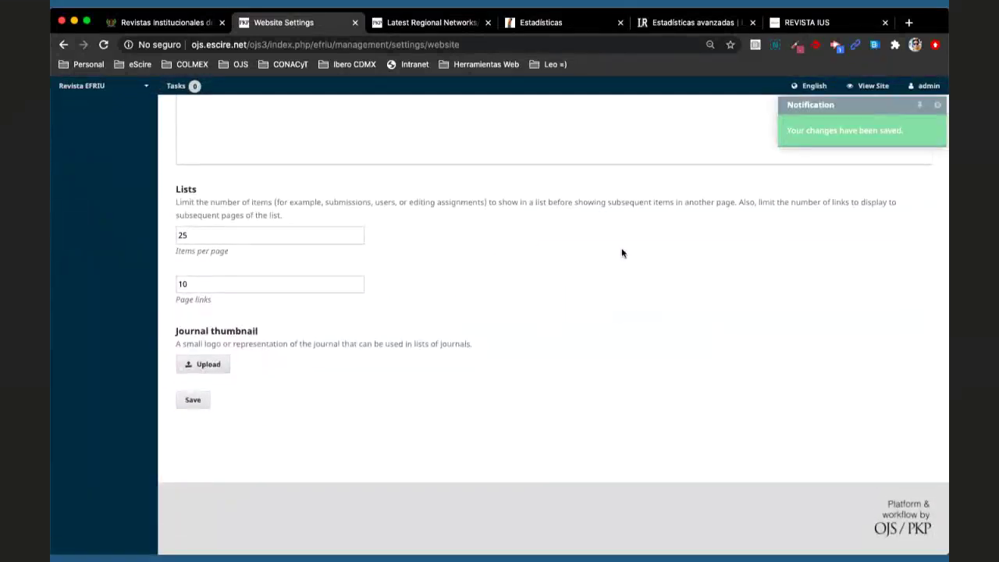
View the public journal site, open the article "Introduction" at default zoom and examine its Downloads chart
scroll(621, 252, up, 10)
click(869, 86)
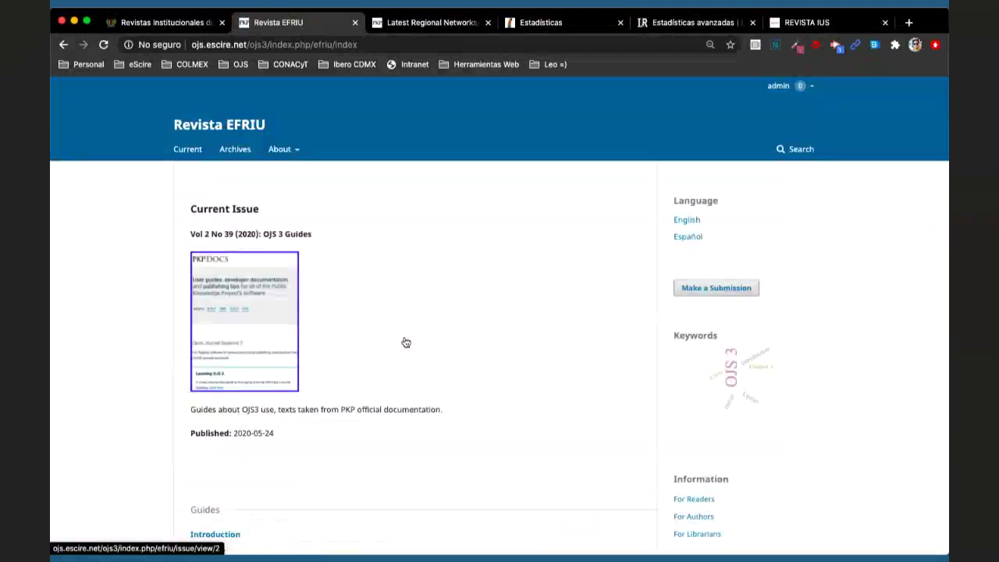
scroll(405, 342, down, 4)
click(216, 242)
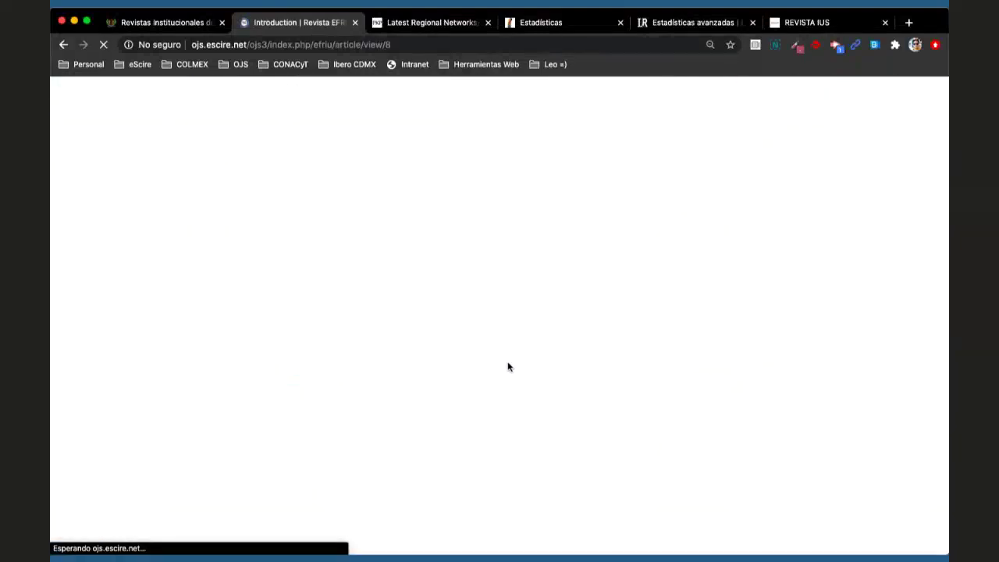
scroll(102, 291, down, 5)
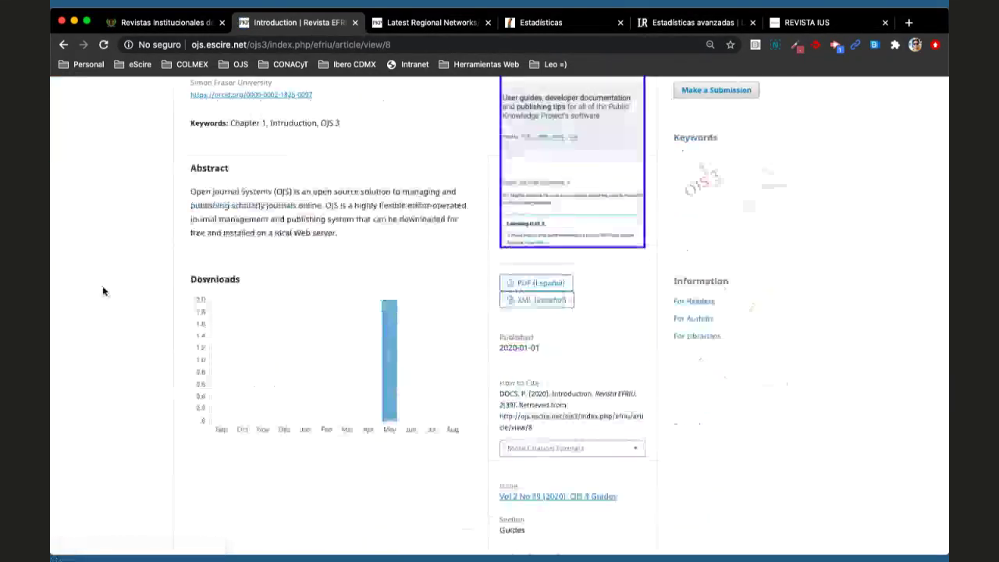
click(709, 46)
click(700, 67)
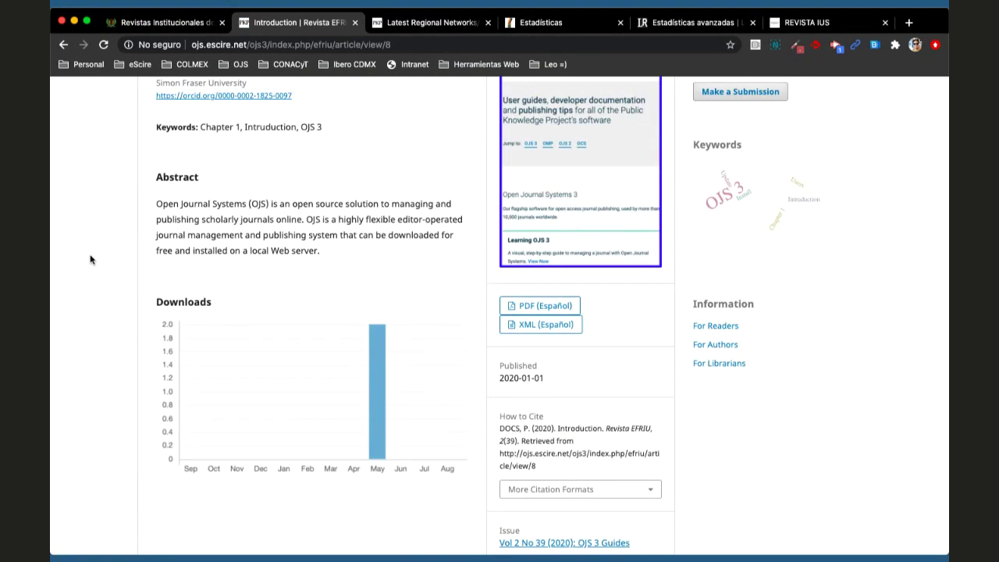
scroll(562, 472, up, 1)
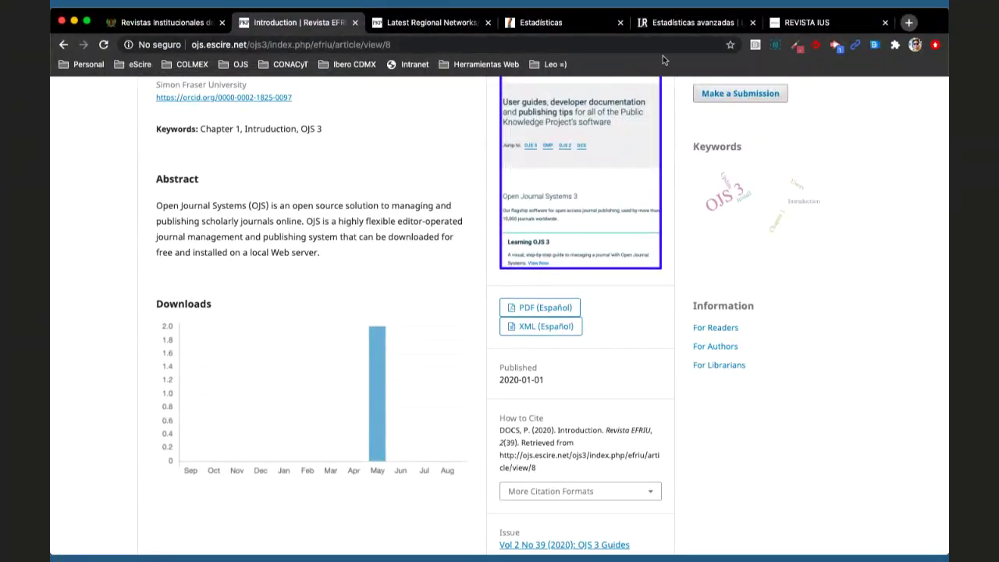
Look up "ojs statistic" in a new tab, open the GitHub repository of the OJS statistics charts plugin and read its README
click(908, 23)
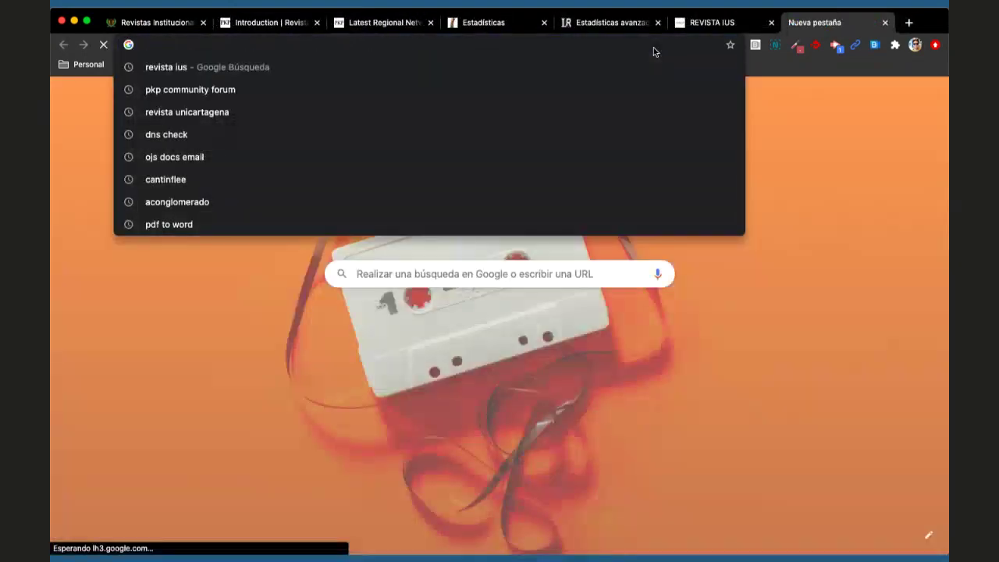
text(ojs statistic)
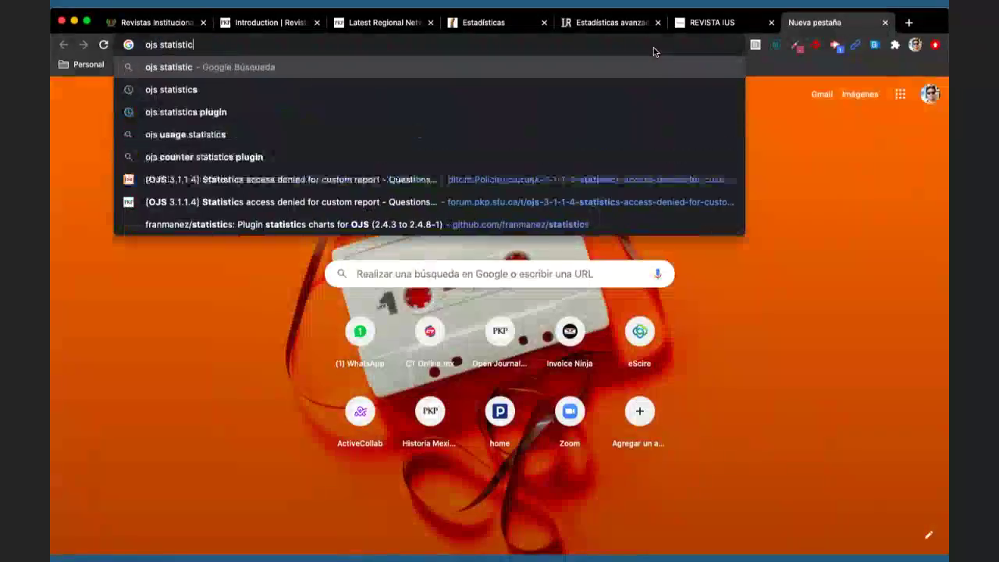
key(Down)
key(Down)
key(Down)
key(Down)
key(Down)
key(Down)
key(Down)
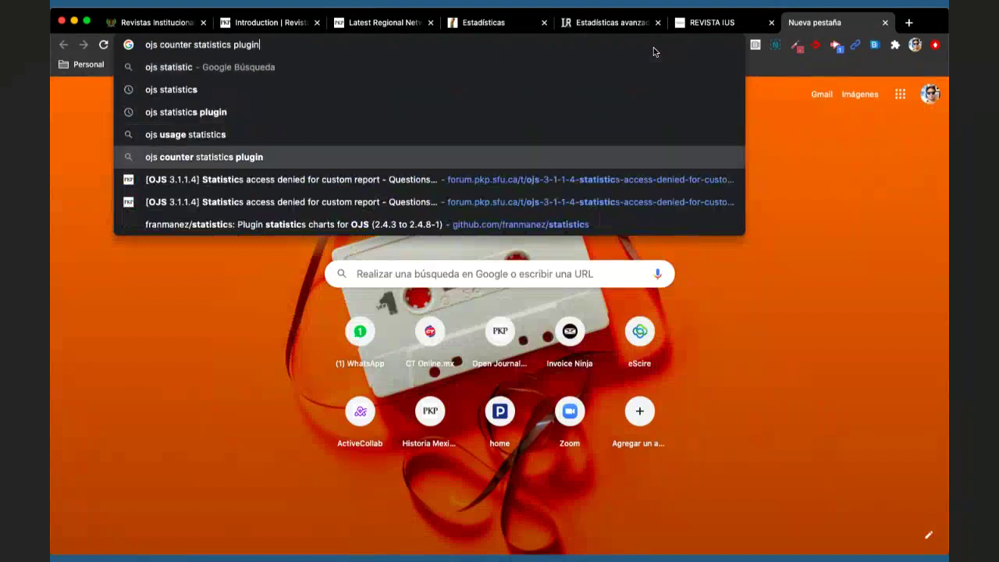
key(Return)
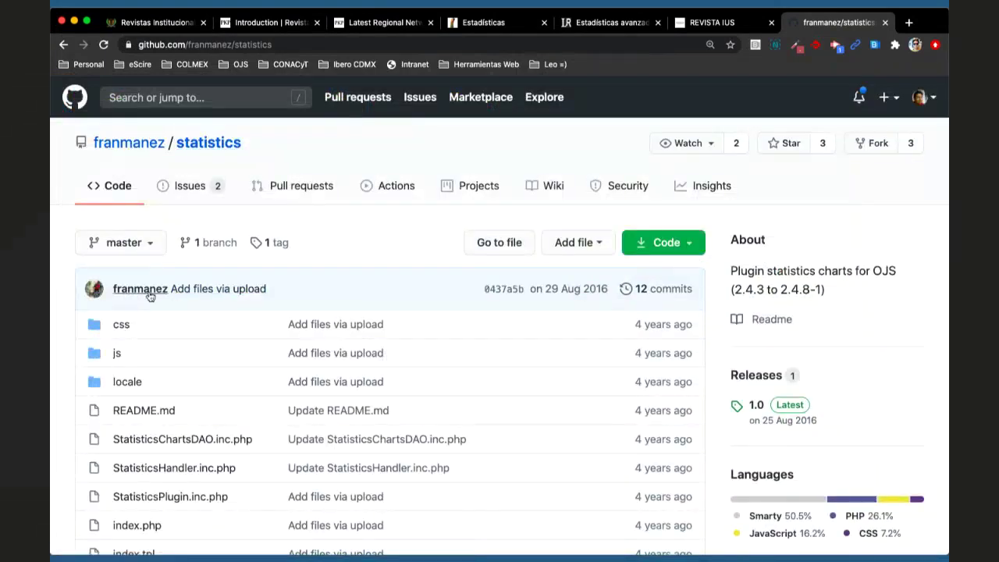
scroll(460, 309, down, 2)
scroll(461, 309, down, 5)
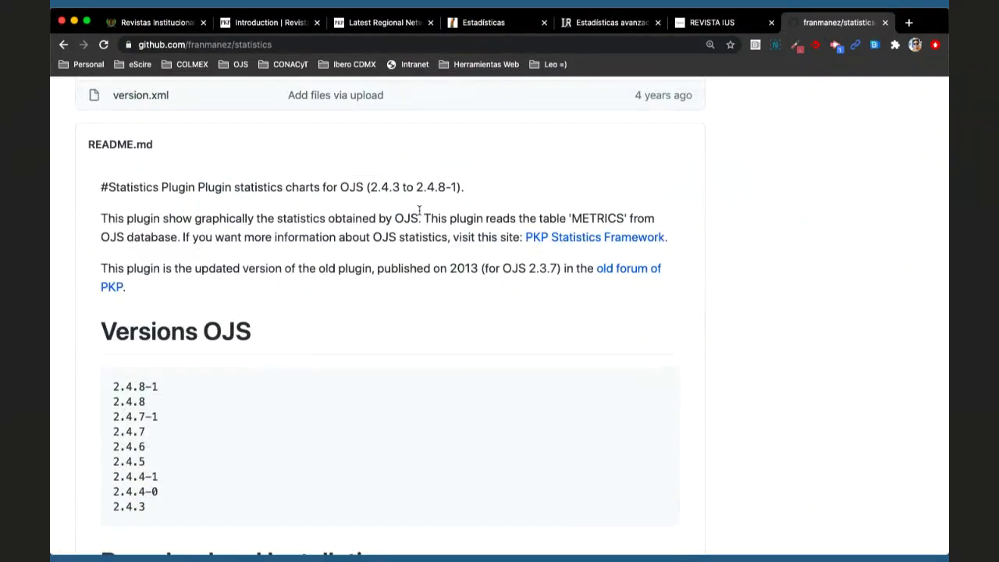
View the monthly statistics chart of Estudios Demográficos y Urbanos, then review the supported OJS versions and files in the plugin repository
click(488, 22)
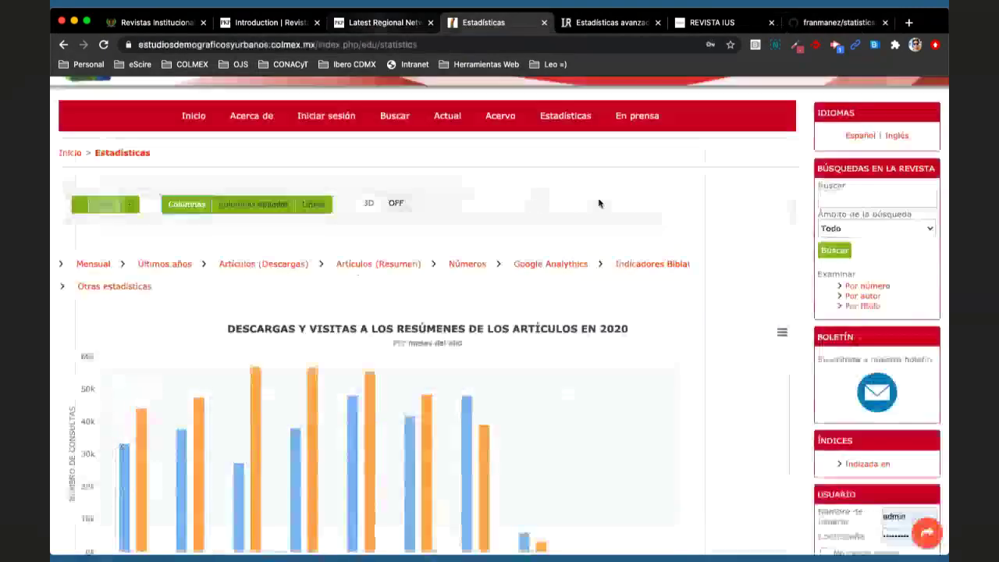
scroll(620, 200, down, 1)
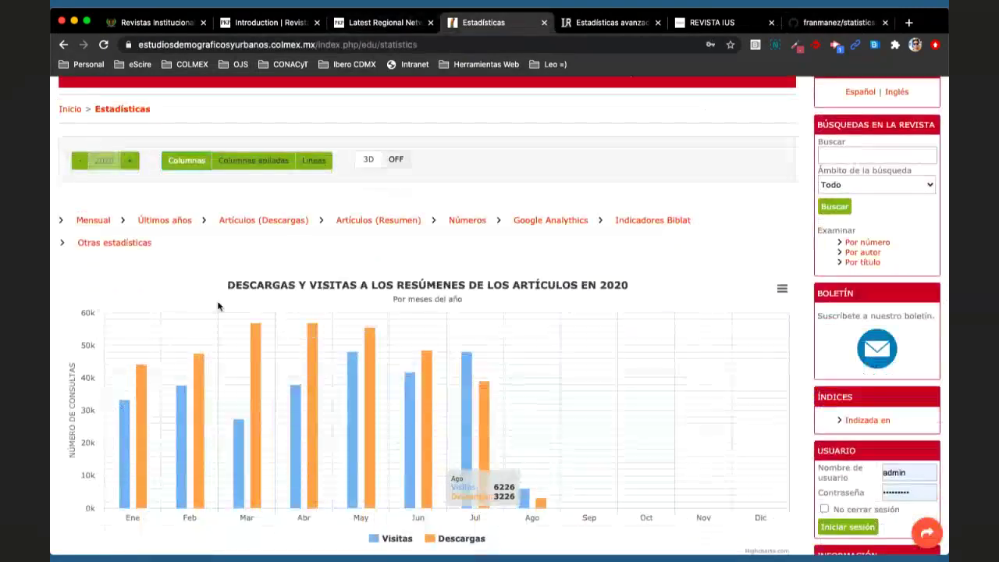
click(839, 21)
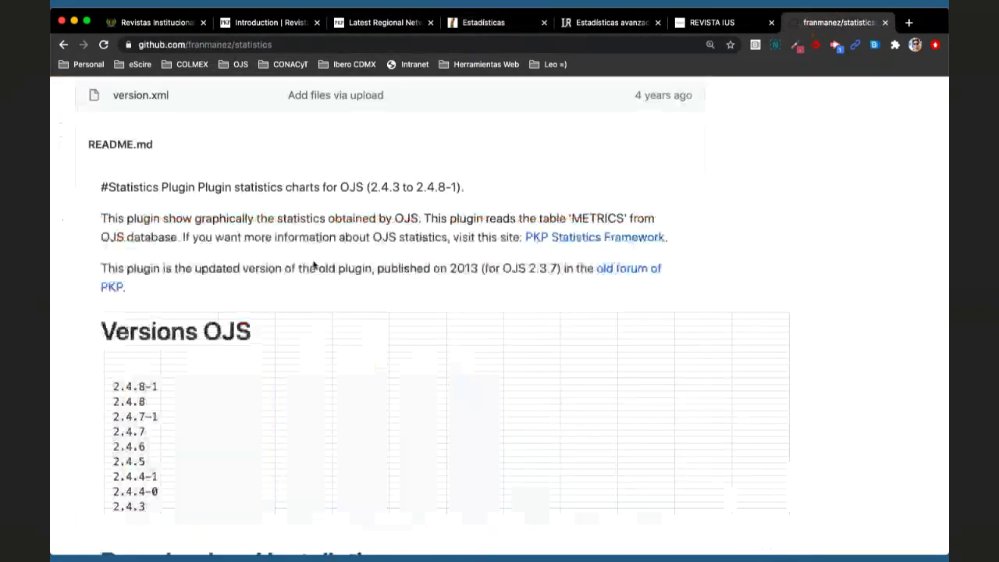
scroll(316, 265, down, 5)
scroll(316, 267, up, 5)
scroll(316, 268, up, 5)
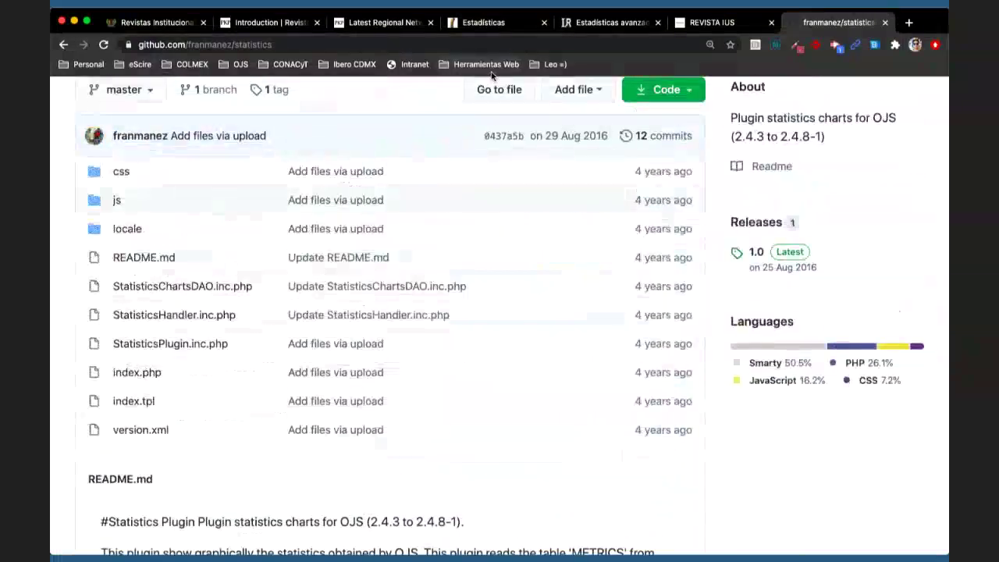
Open LiminaR's Estadísticas page, examine its monthly downloads and visits chart, and return to the plugin repository
click(613, 22)
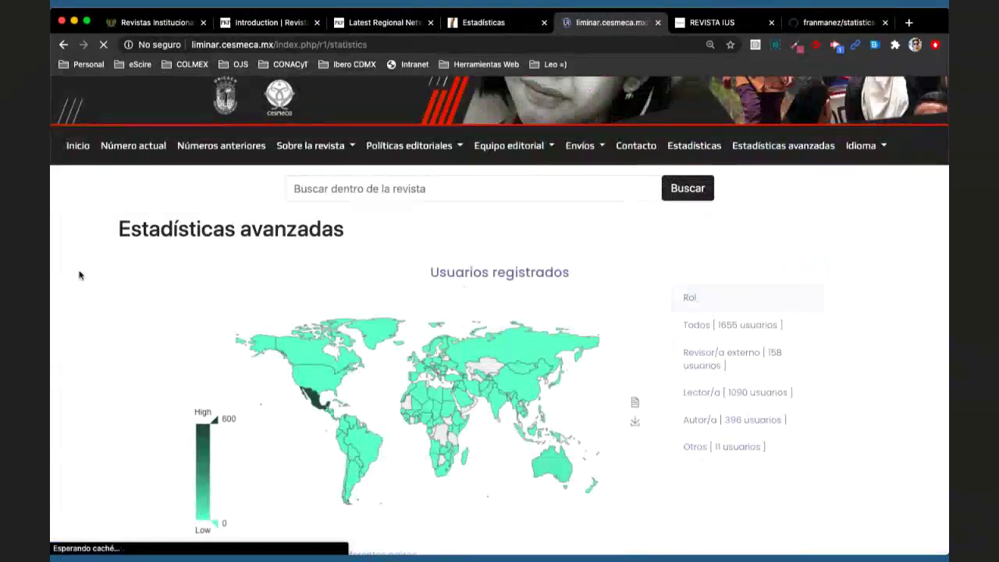
scroll(77, 334, down, 5)
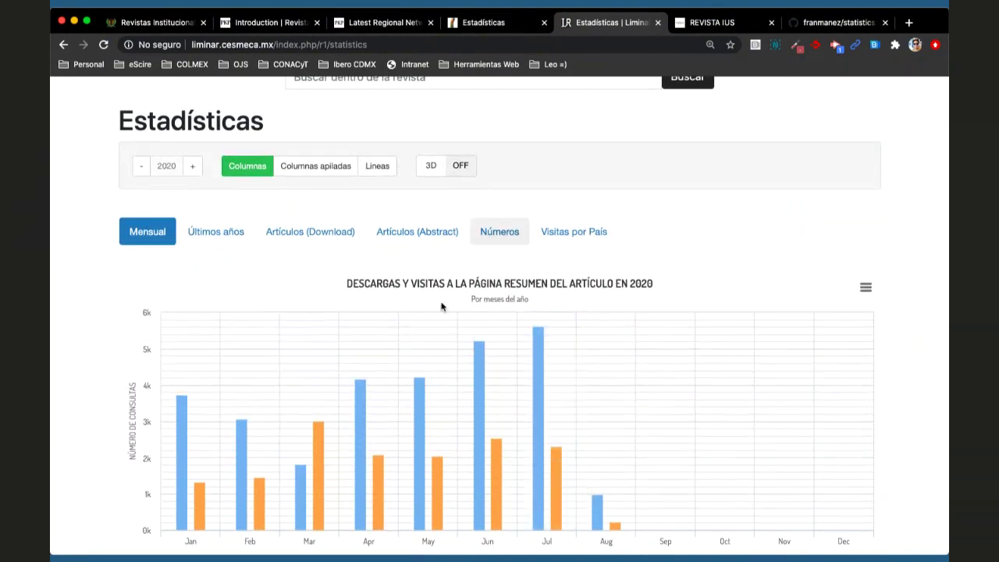
scroll(780, 212, down, 1)
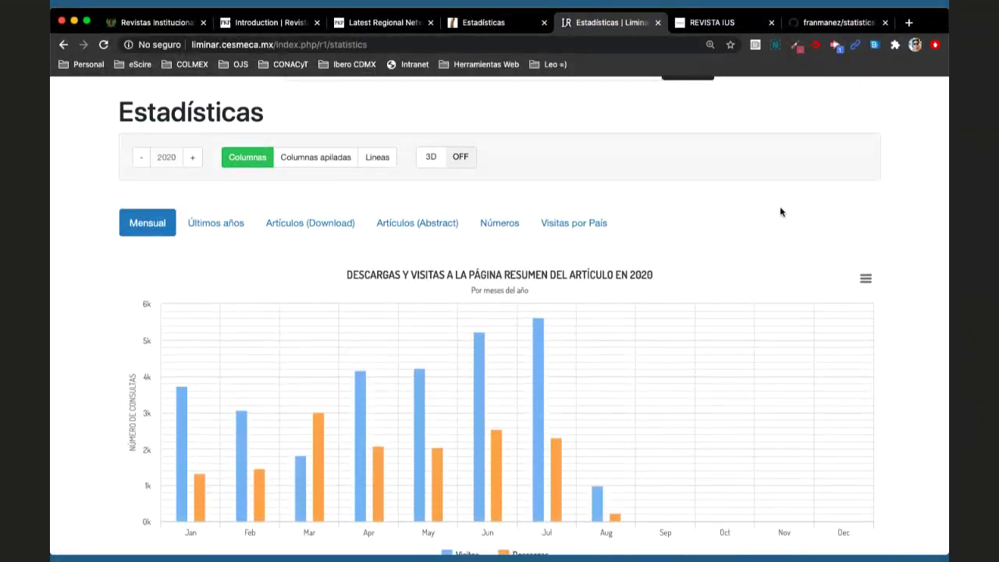
click(824, 24)
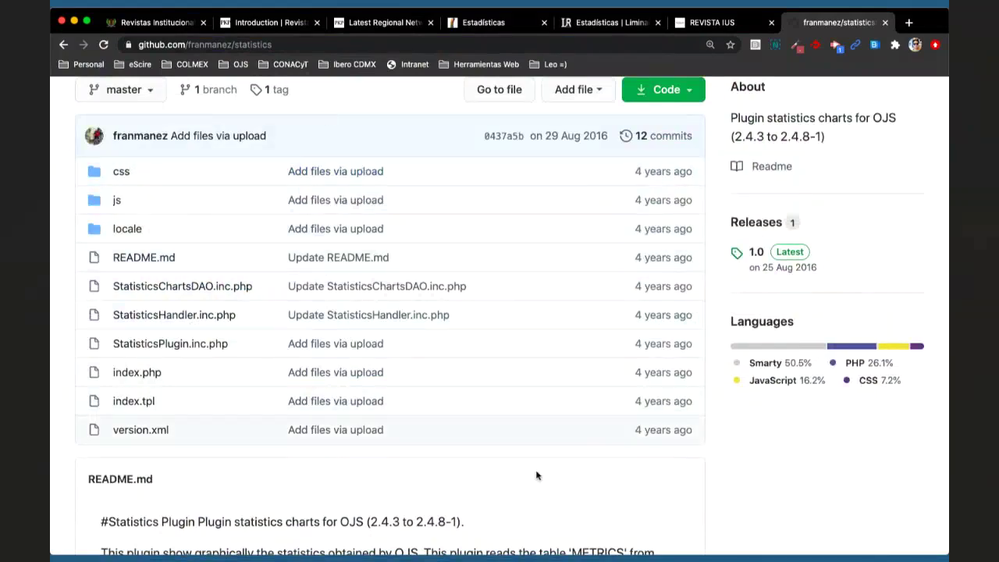
Open LiminaR's Estadísticas avanzadas page and examine its charts, from the registered users map to the reviewer list
click(603, 24)
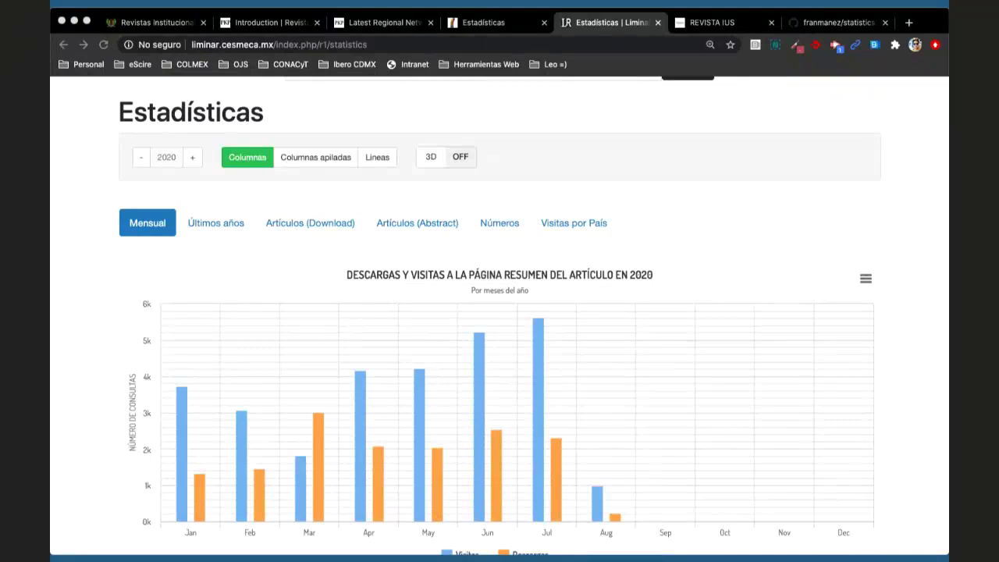
click(563, 137)
scroll(585, 207, up, 3)
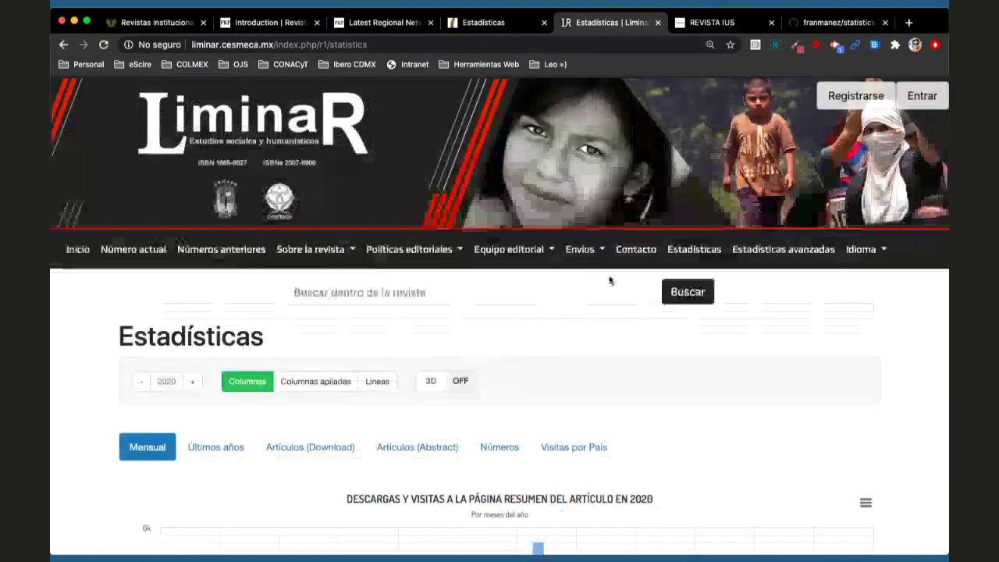
click(776, 249)
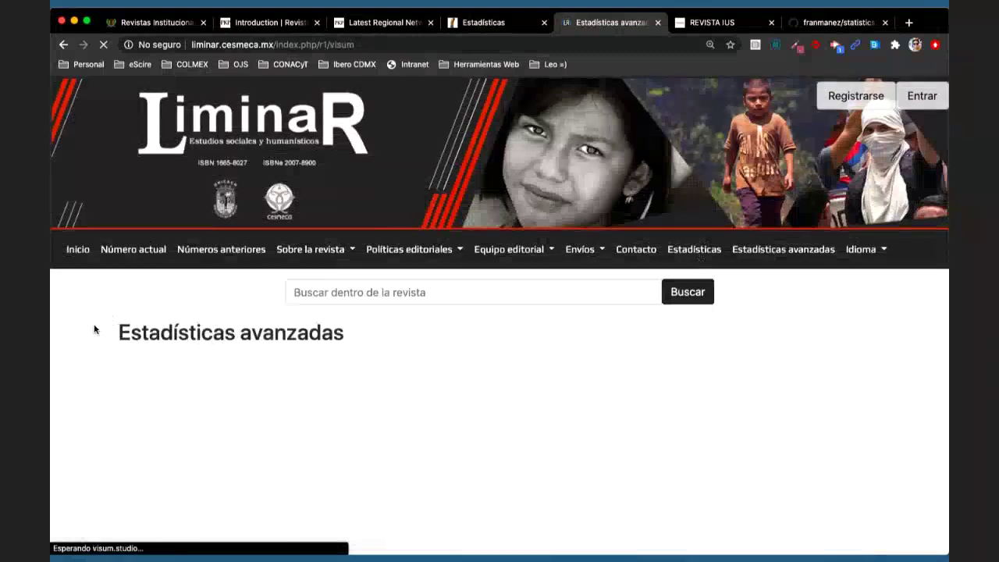
scroll(91, 327, down, 3)
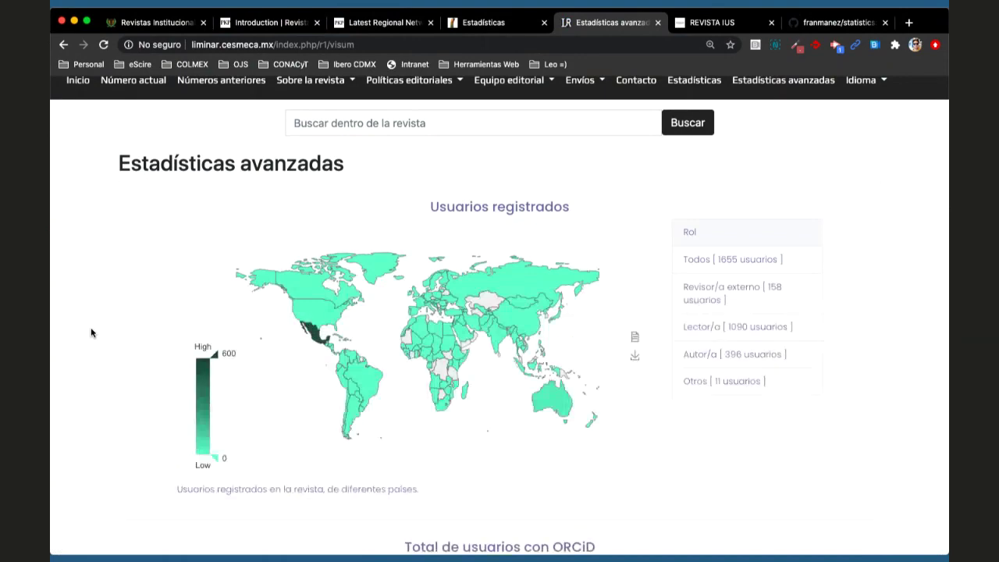
scroll(91, 333, down, 5)
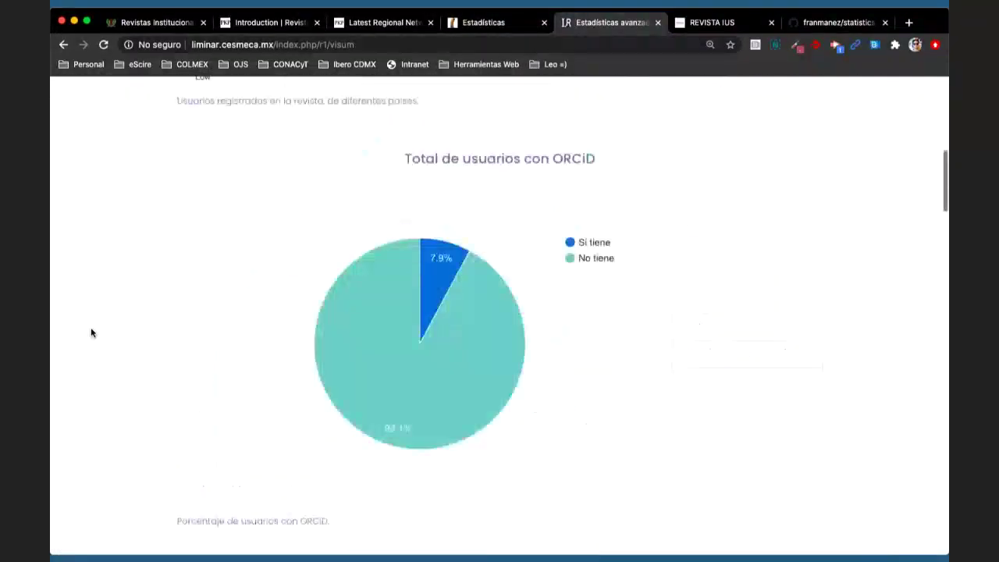
scroll(90, 333, down, 15)
scroll(91, 333, down, 4)
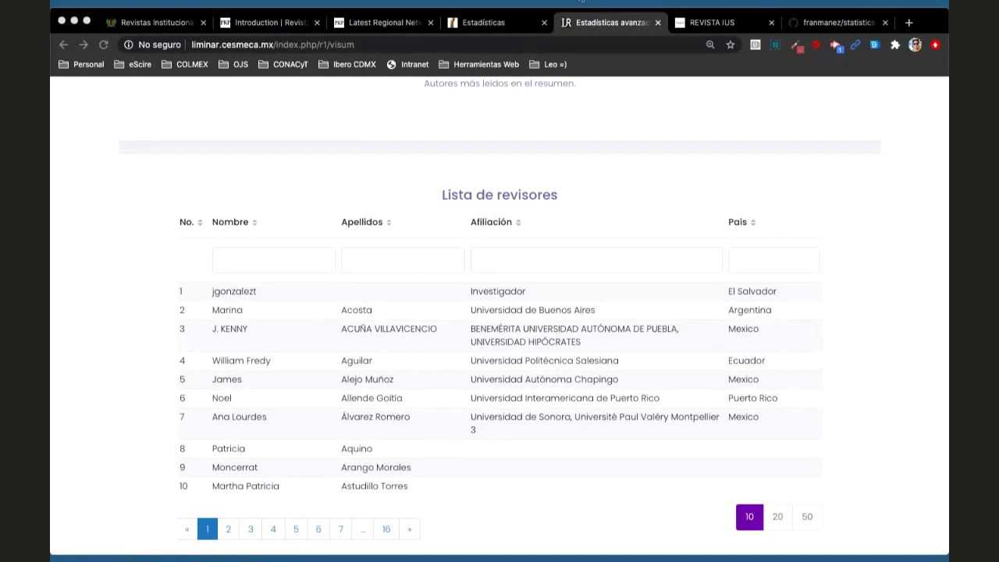
Close the Universidad de Cartagena journals page and go to Revista EFRIU's home page
click(168, 23)
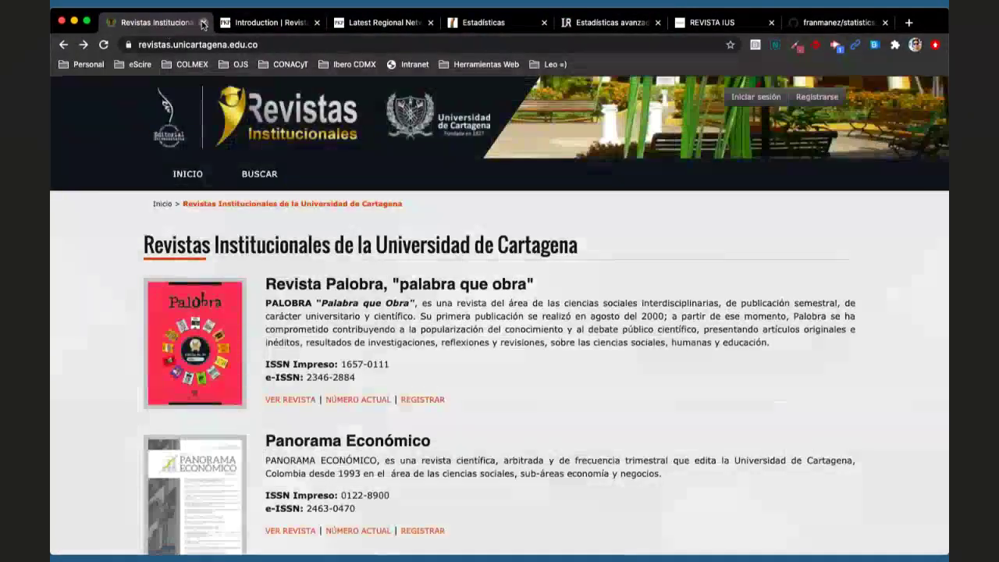
click(202, 23)
scroll(358, 157, up, 3)
click(188, 129)
Close the example journals' pages and the plugin repository, keeping the PKP forum open, and return to Revista EFRIU's home page
click(342, 24)
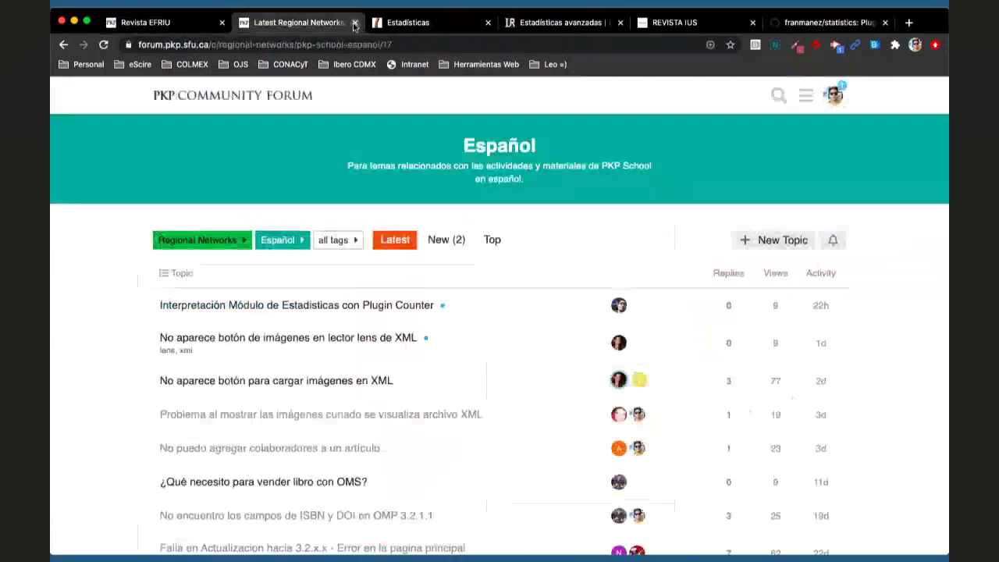
click(437, 23)
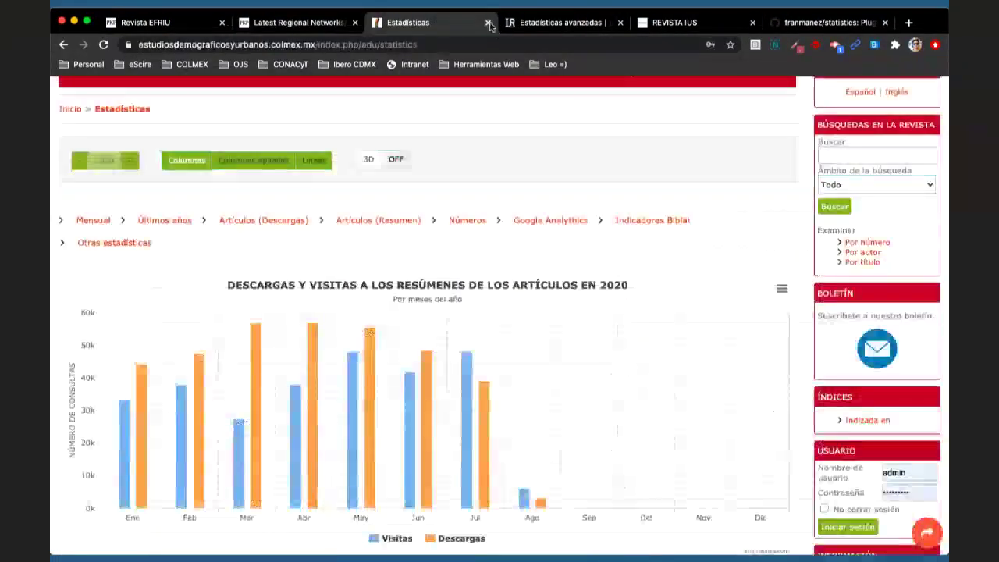
click(488, 22)
click(488, 23)
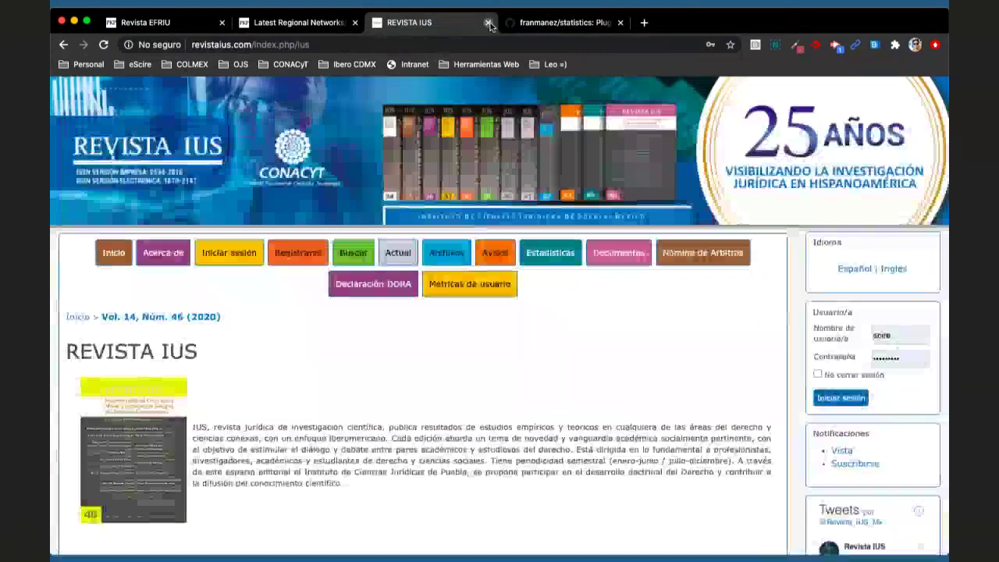
click(488, 23)
click(488, 22)
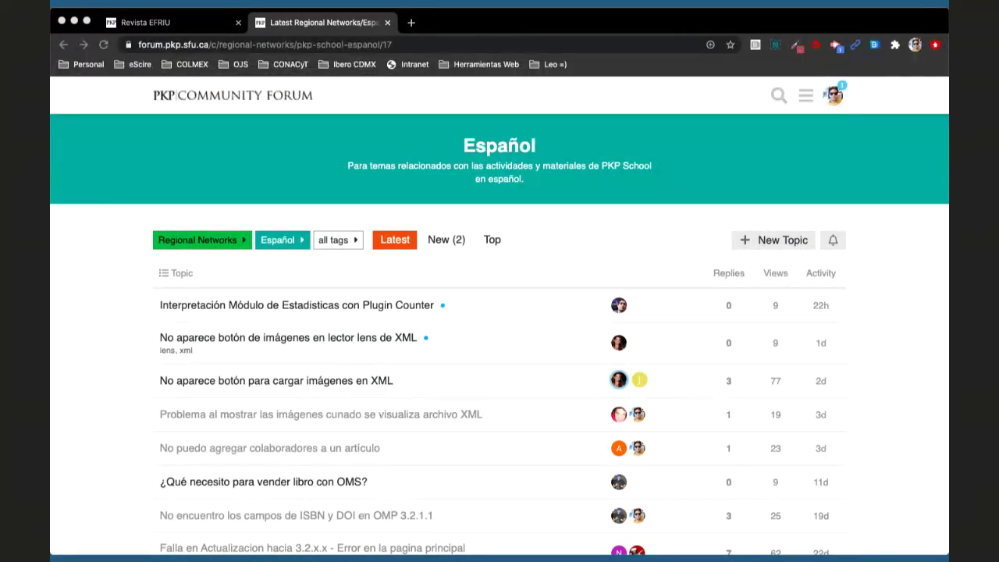
click(211, 29)
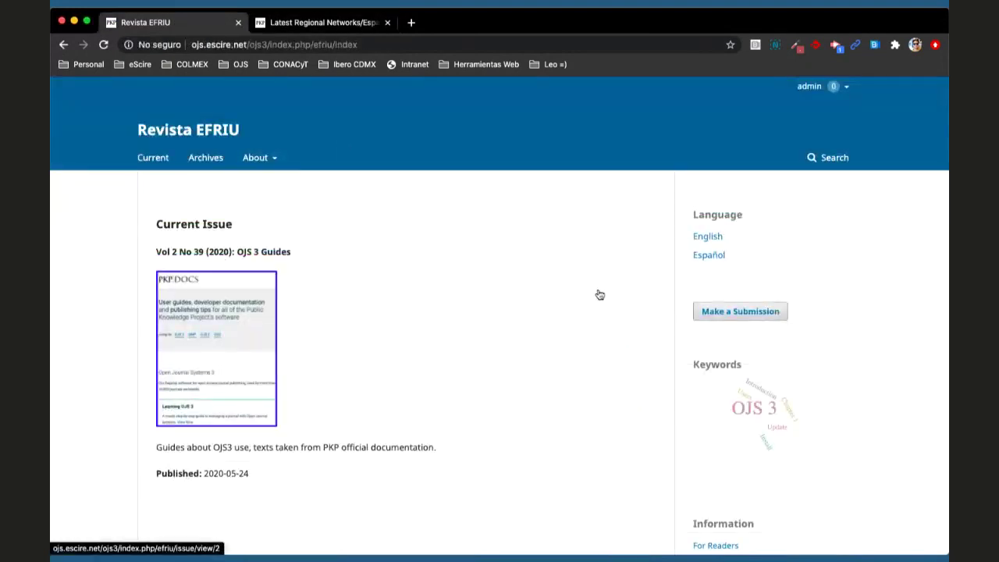
Open the current issue, Vol 2 No 39 (2020): OJS 3 Guides, and look over its page
click(598, 294)
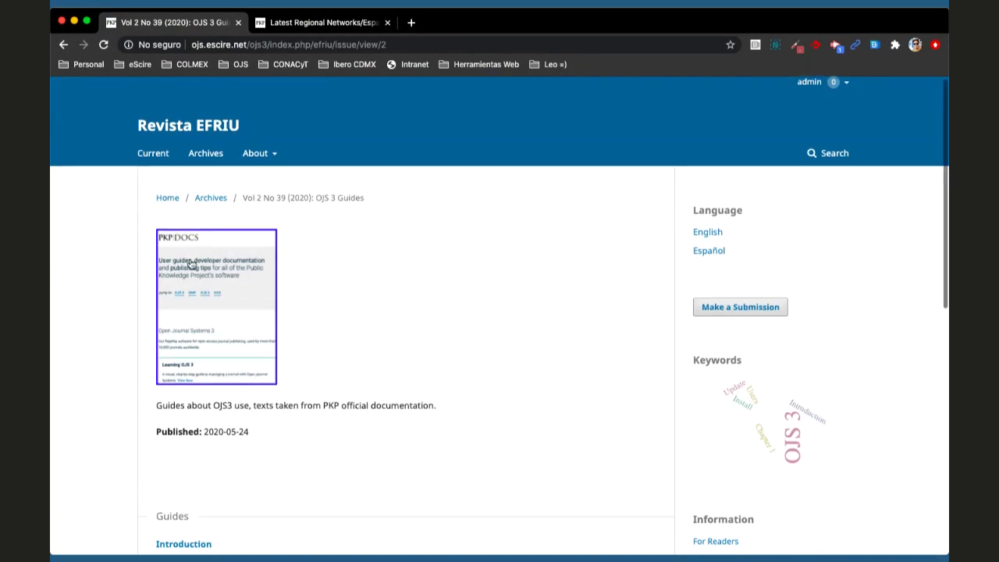
scroll(557, 254, down, 1)
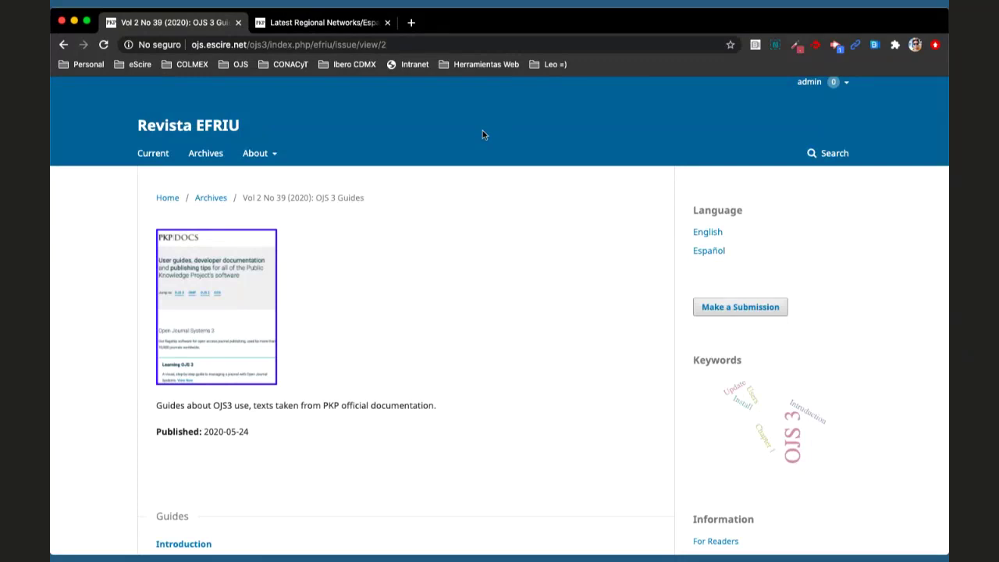
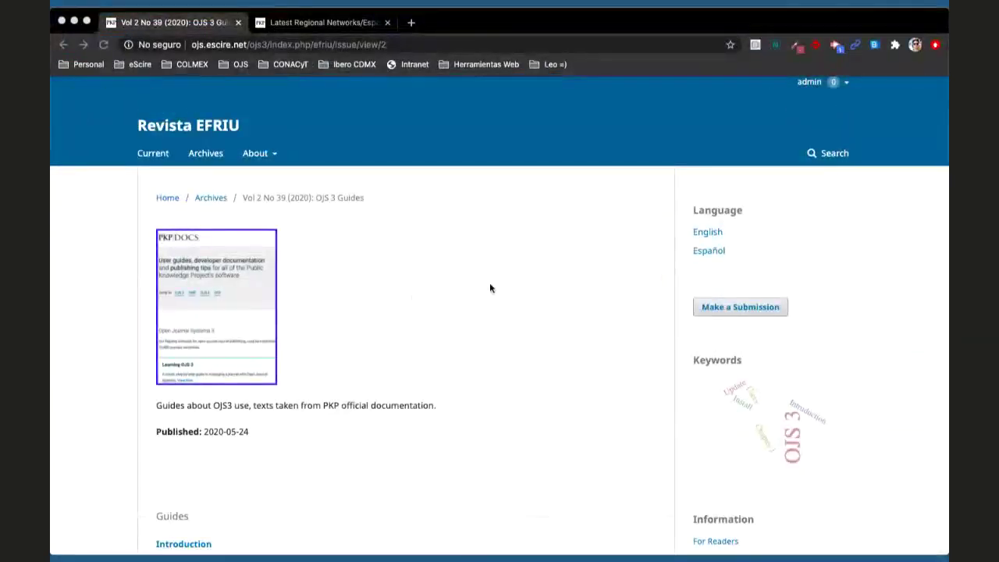
scroll(490, 283, down, 1)
scroll(516, 304, down, 1)
click(518, 307)
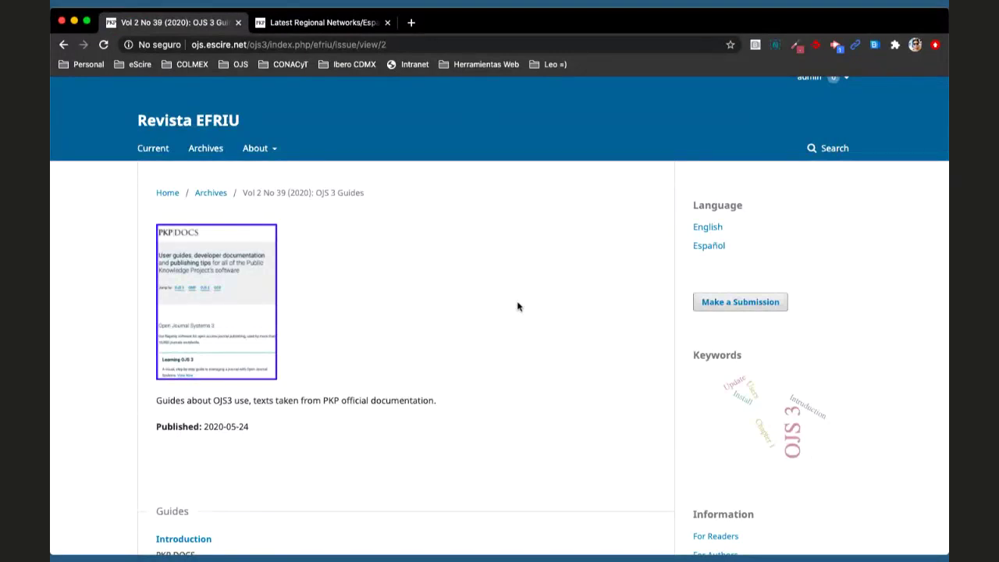
Open the journal's dashboard and switch its interface language to Español
scroll(575, 252, up, 1)
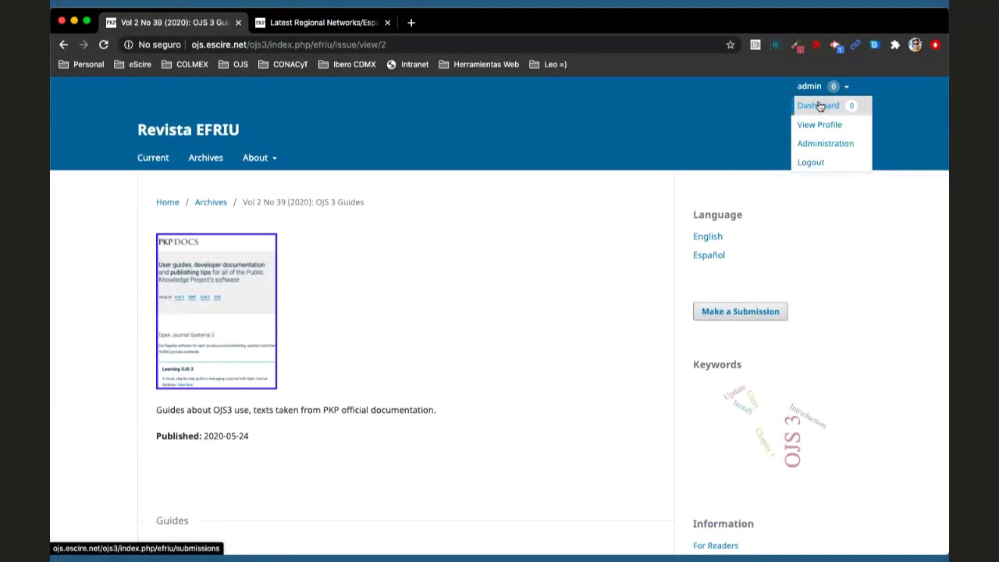
click(818, 102)
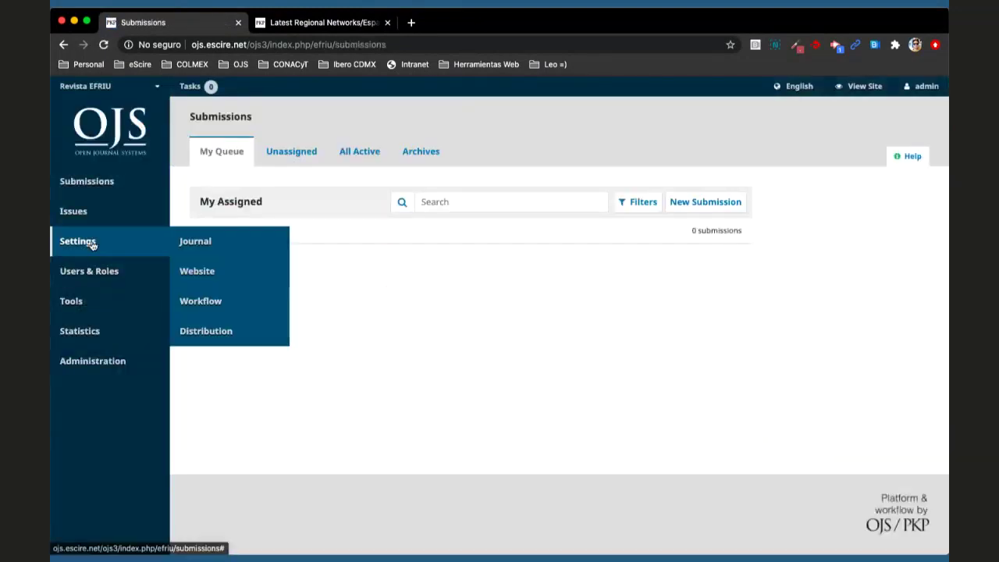
mouse_move(789, 88)
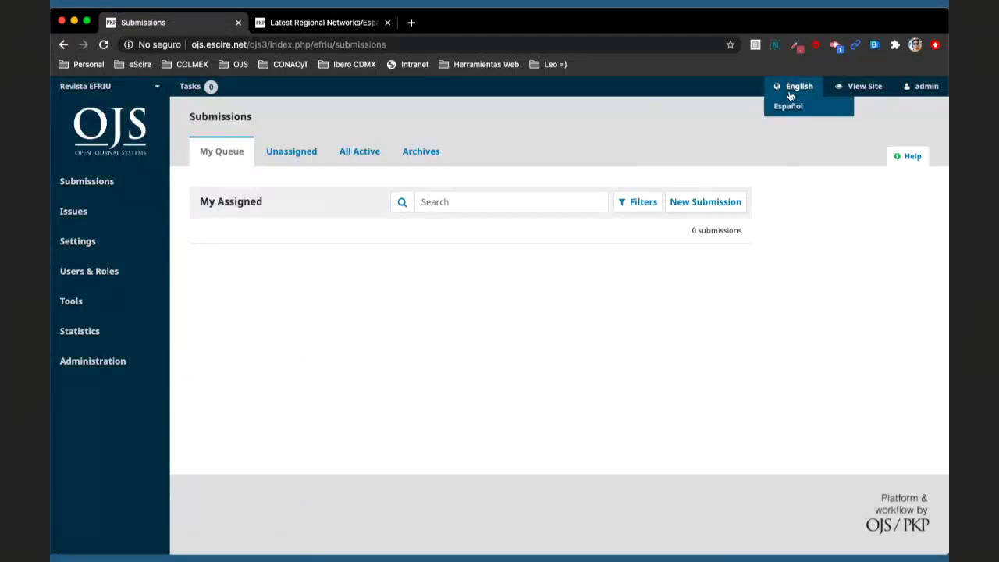
click(787, 104)
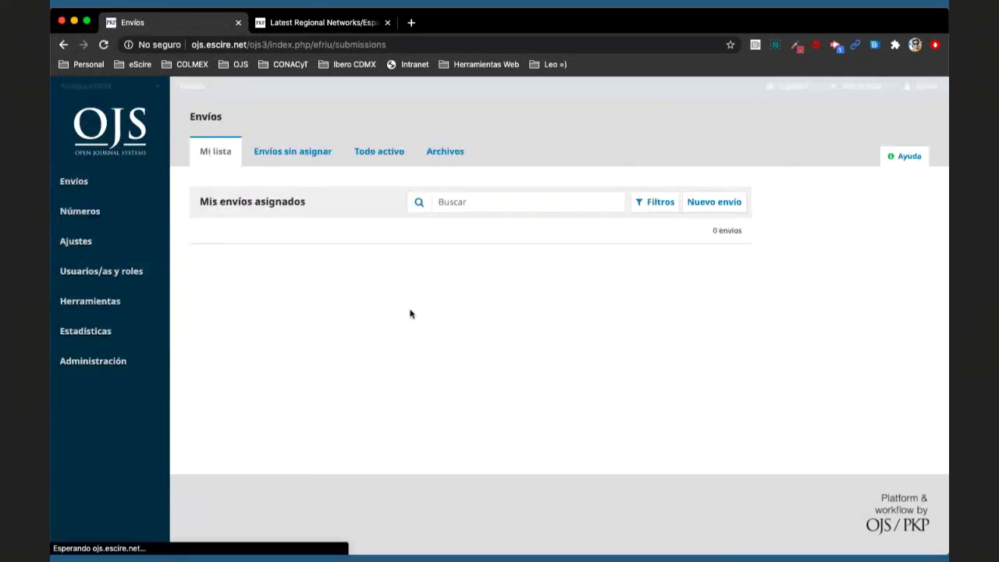
Open the installed plugins in the journal's website settings and search the list for "respa"
mouse_move(93, 246)
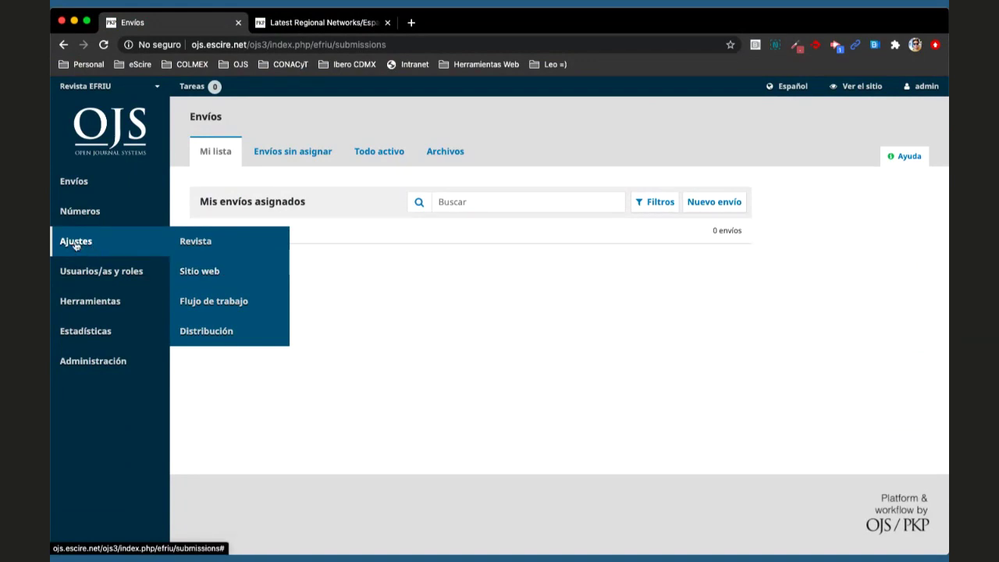
click(227, 275)
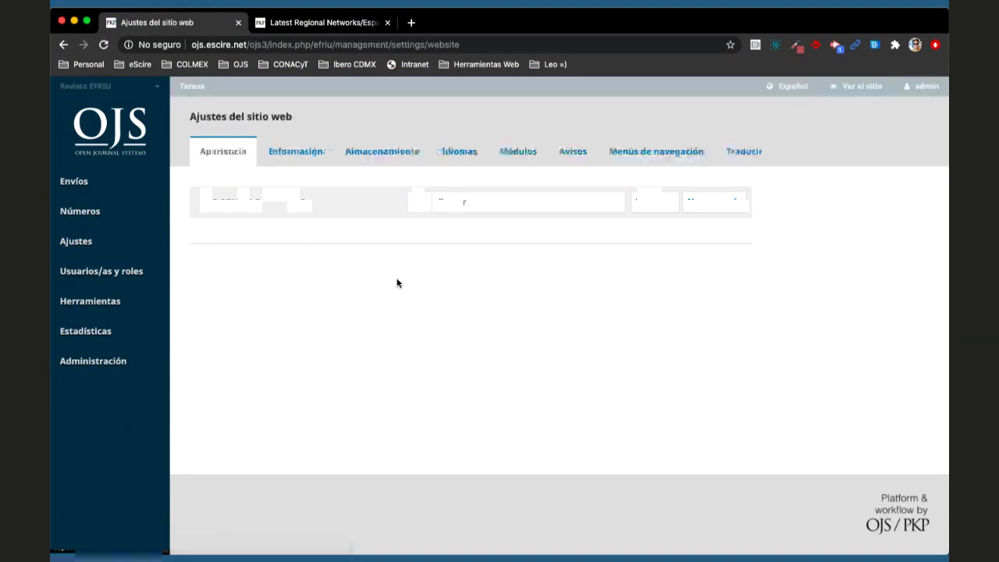
click(517, 153)
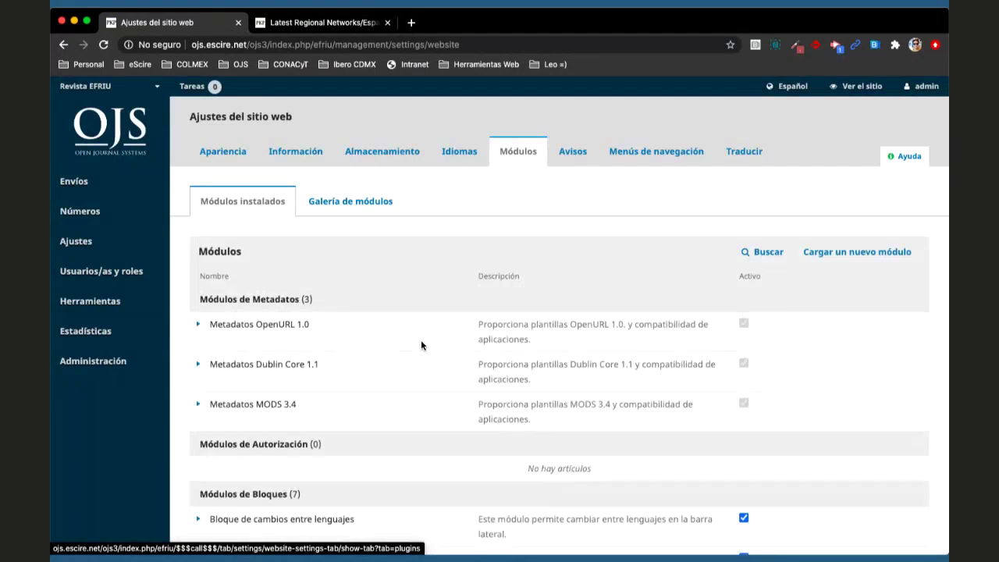
key(ctrl+f)
text(resp)
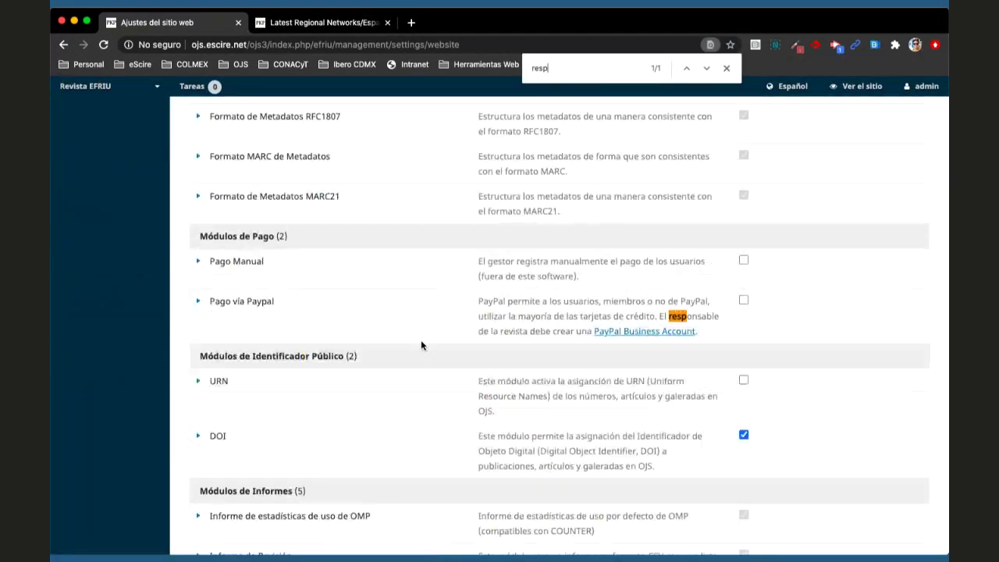
text(a)
scroll(421, 345, up, 15)
scroll(421, 345, up, 5)
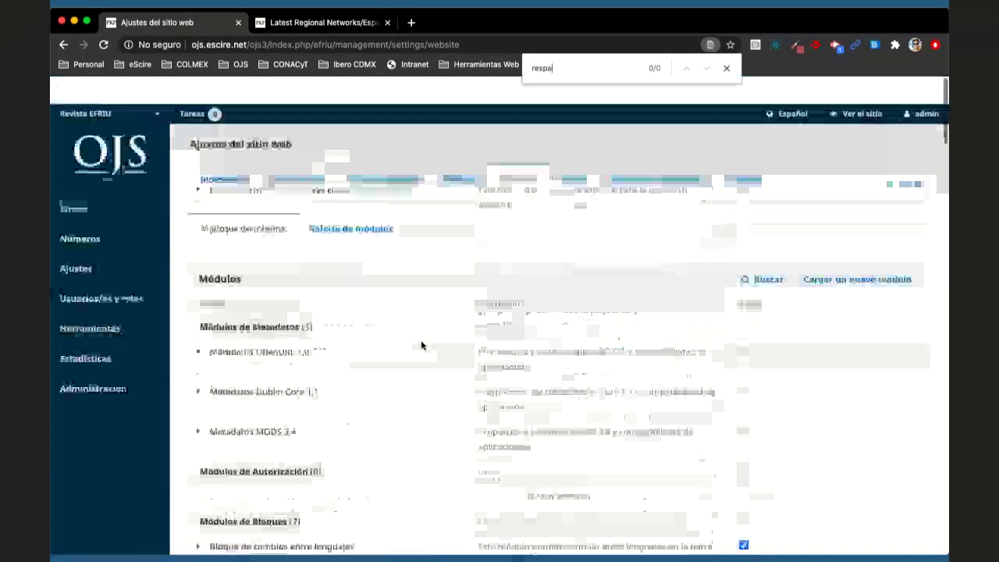
Find the Backup plugin in the plugin gallery by searching for "back" and install it
click(351, 200)
key(super+f)
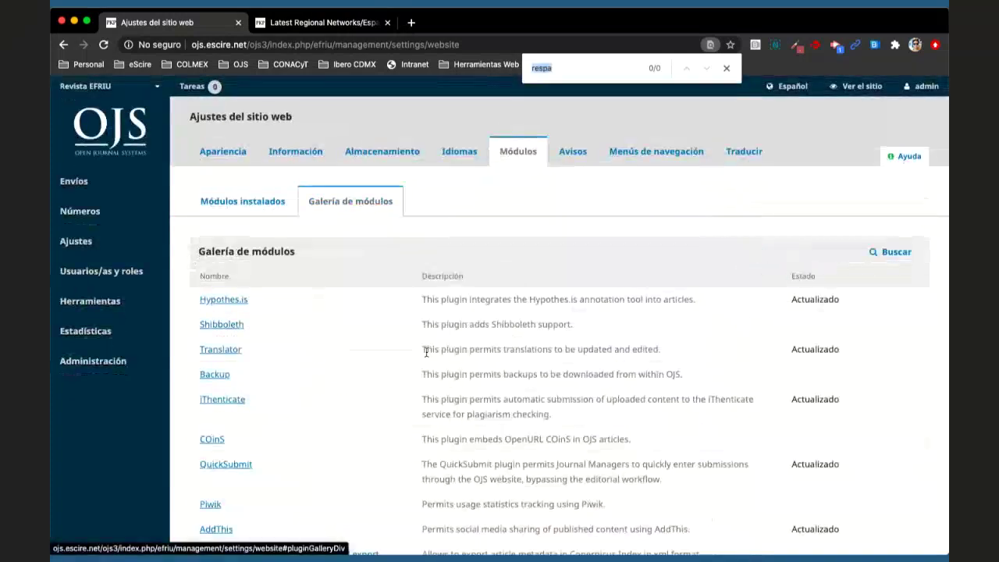
text(back)
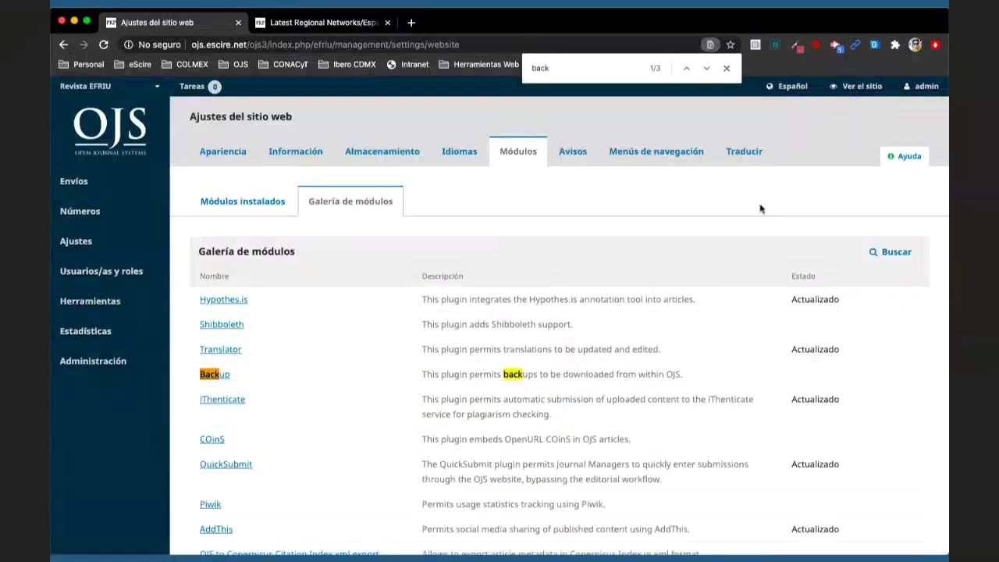
click(726, 68)
mouse_move(68, 244)
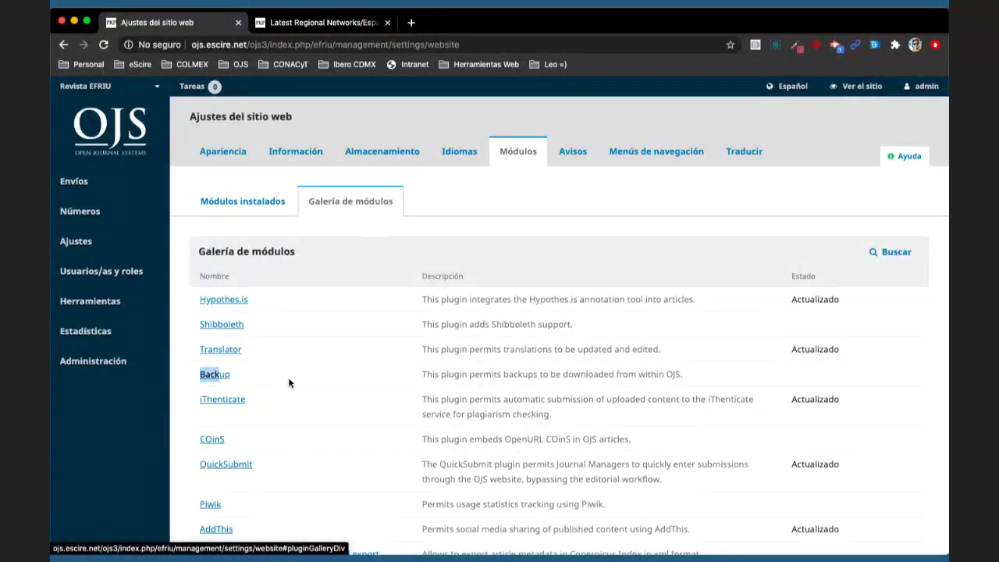
click(211, 377)
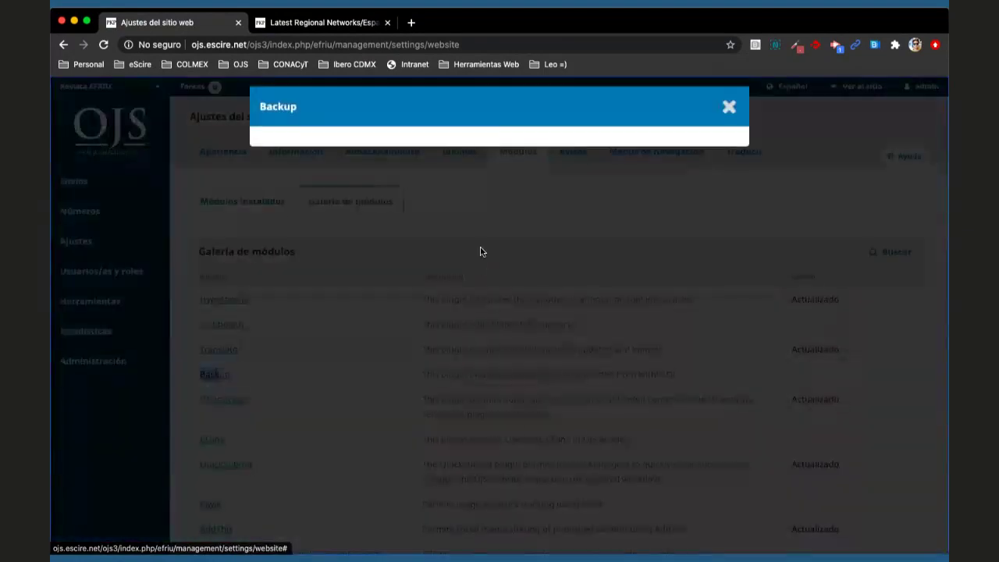
click(634, 161)
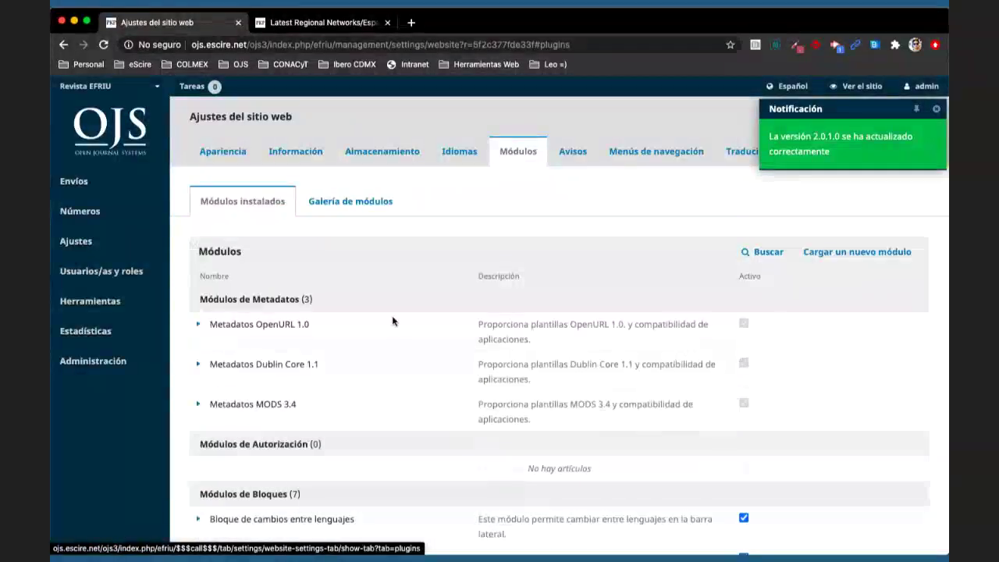
Search the installed plugins page for "respal" to locate the backup plugin
key(super+f)
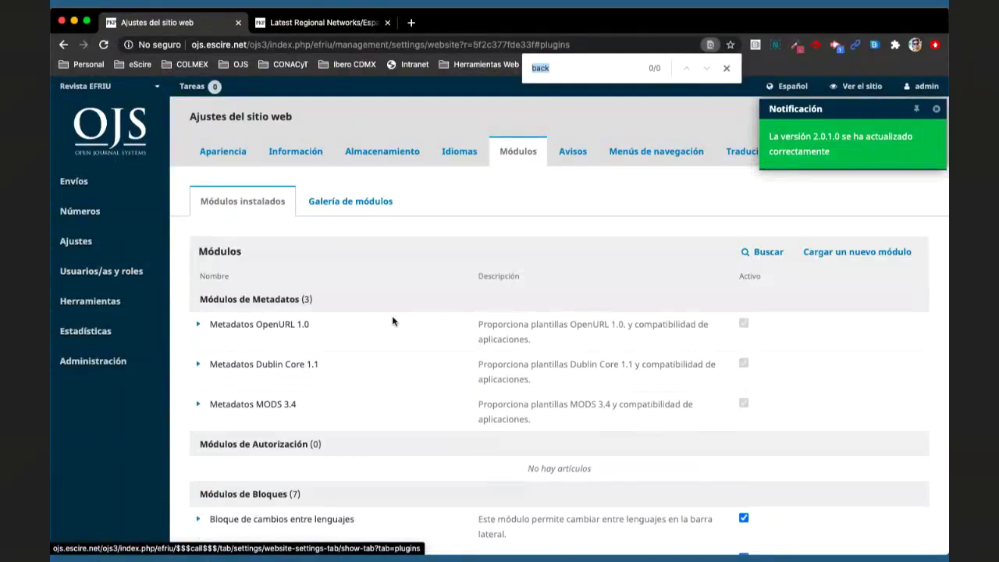
text(débi)
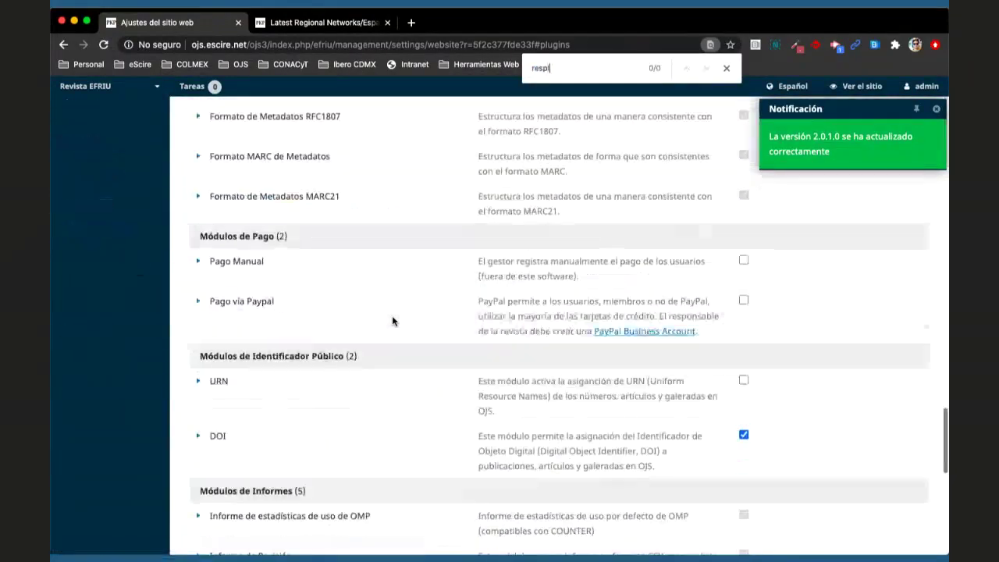
key(BackSpace)
key(BackSpace)
key(BackSpace)
key(BackSpace)
text(respal)
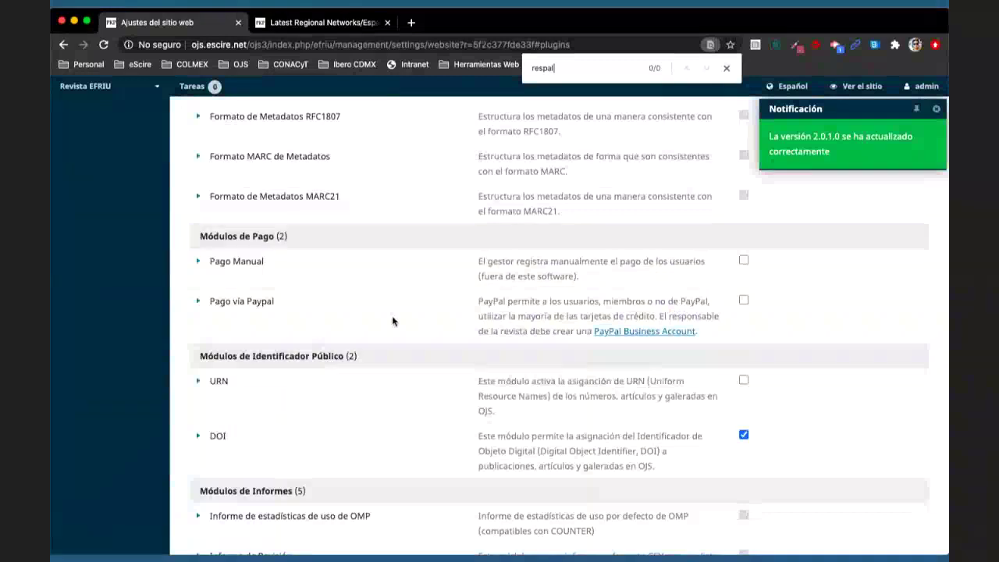
Reload the plugins page, search it for "back" and check Backup's status in the plugin gallery
scroll(393, 321, up, 2)
key(super+f)
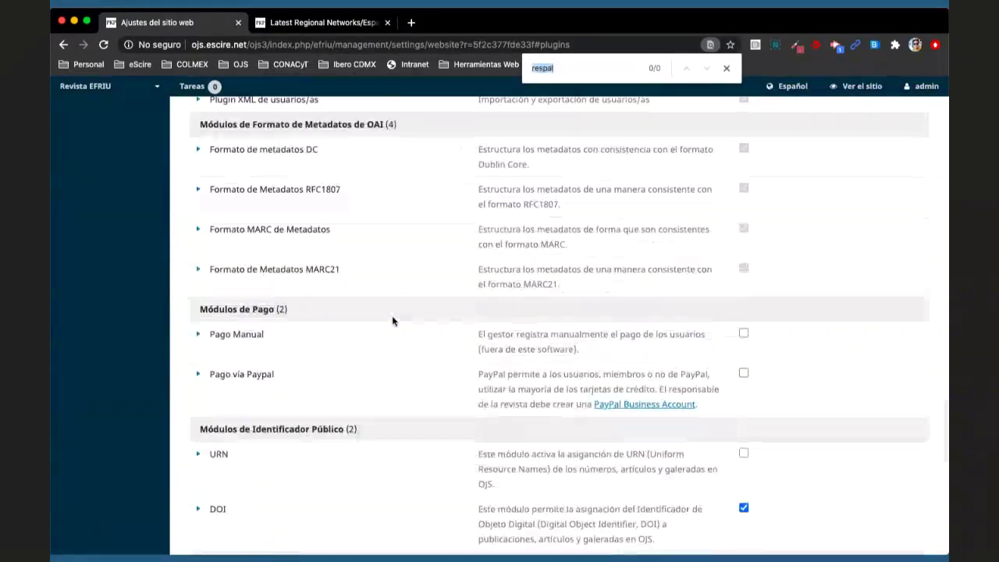
key(super+r)
text(back)
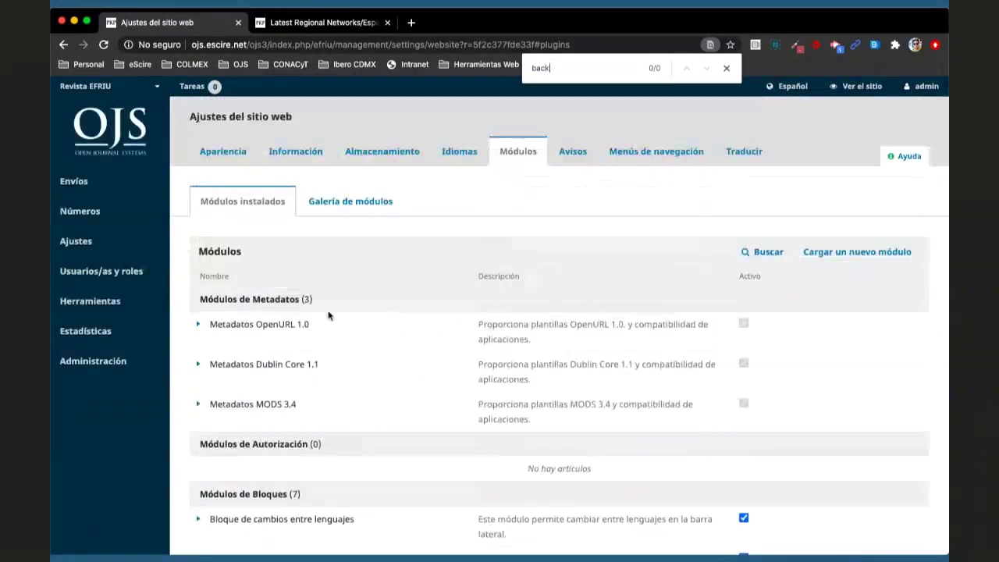
click(322, 204)
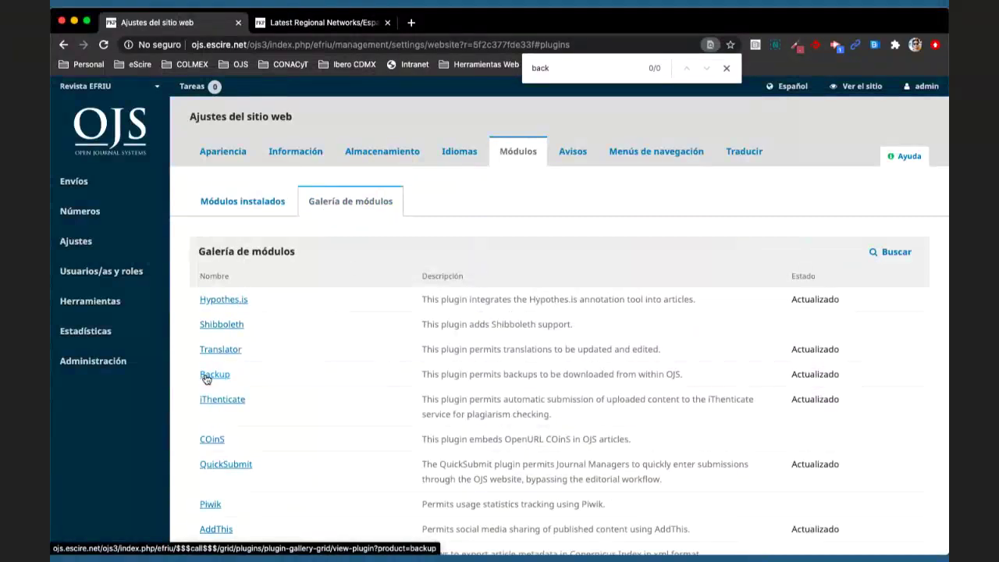
Look over the site administration page's management and administrative functions, and return to the journal's plugin settings
mouse_move(96, 289)
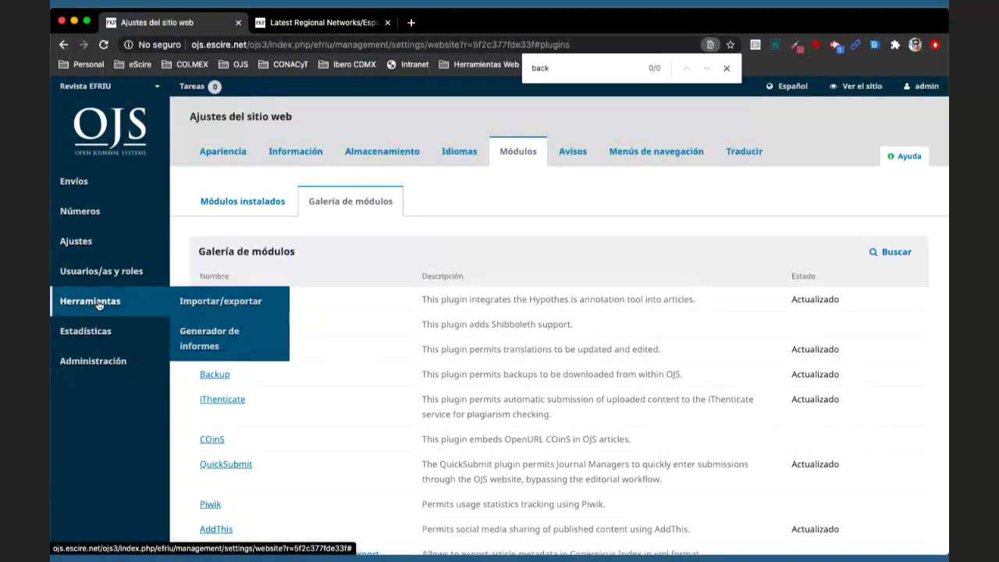
click(181, 304)
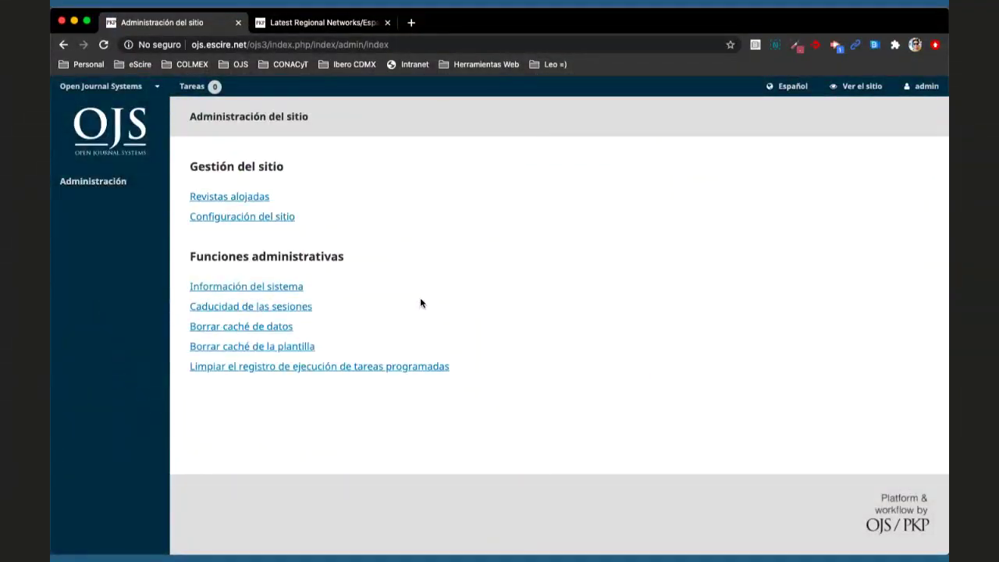
click(72, 48)
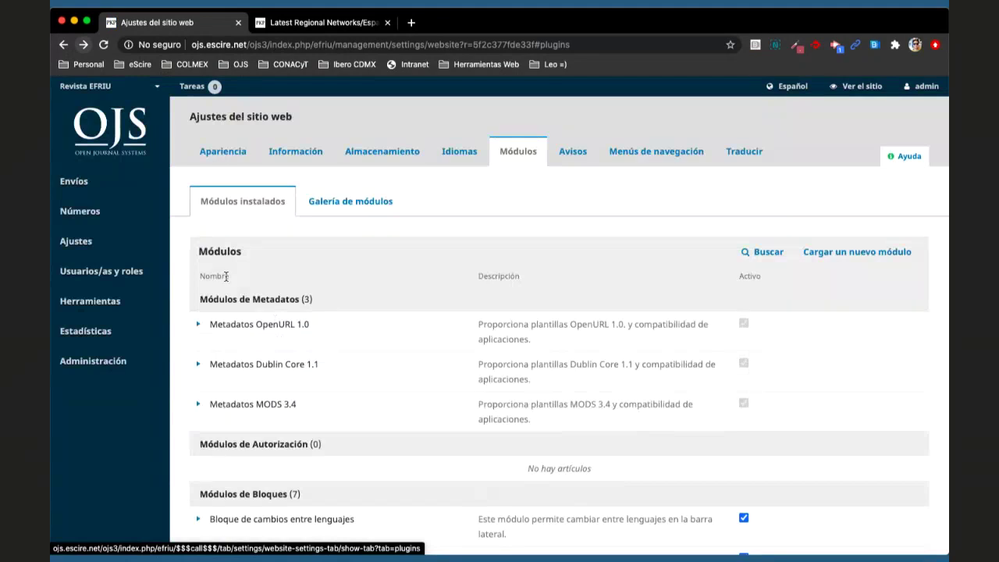
Go to the journal's import/export tools and open the native XML plugin (Módulo XML nativo)
mouse_move(99, 276)
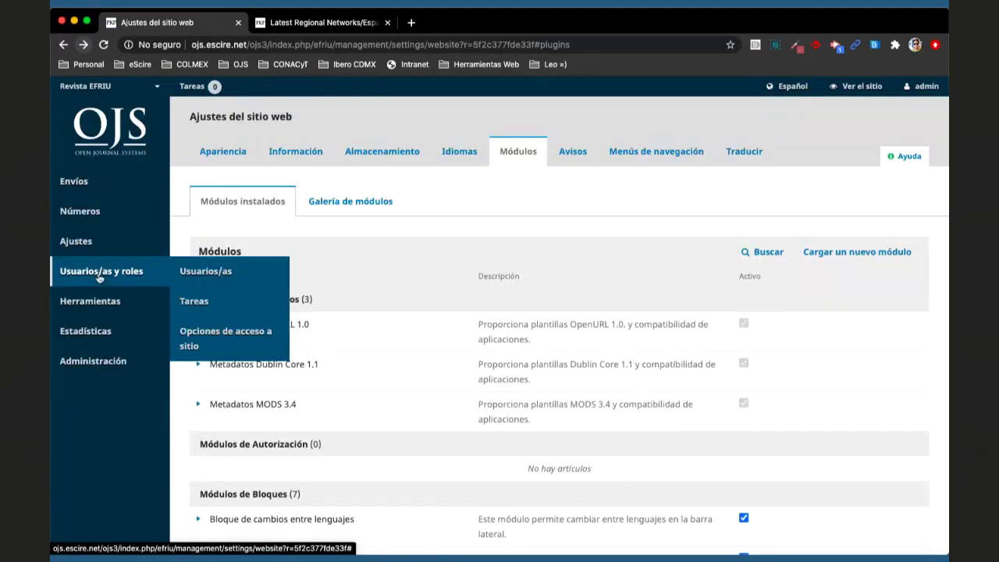
mouse_move(98, 303)
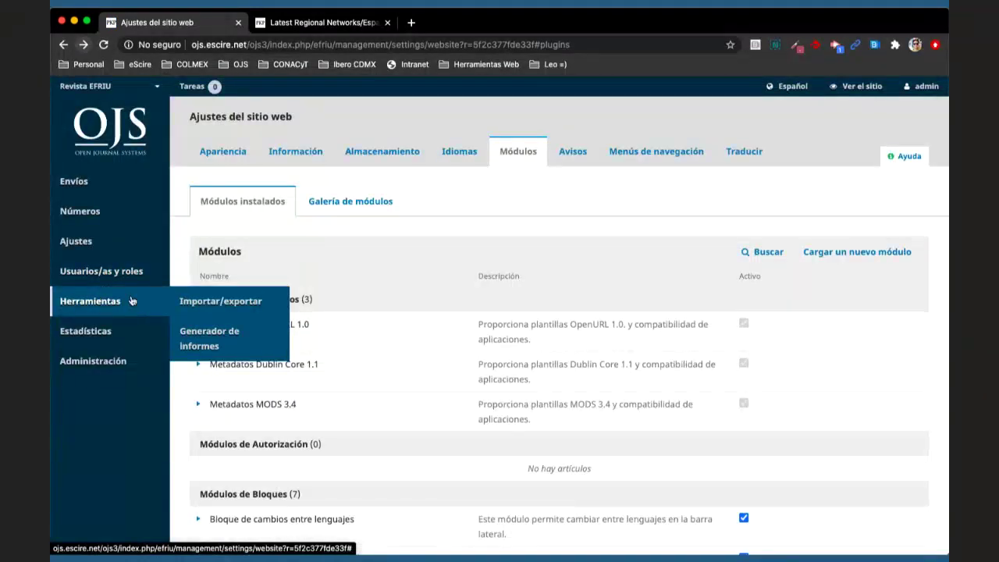
click(206, 303)
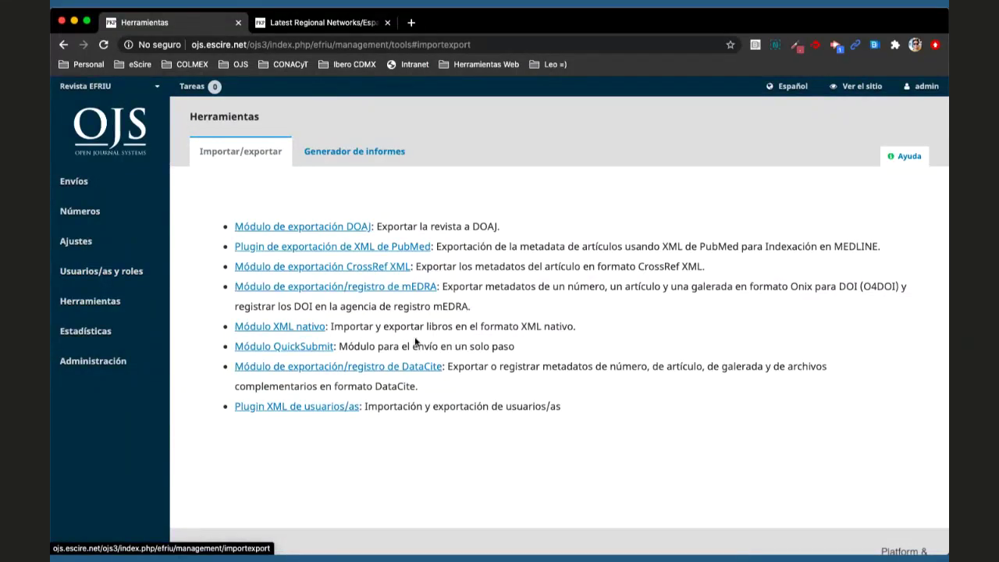
drag(228, 328, 326, 328)
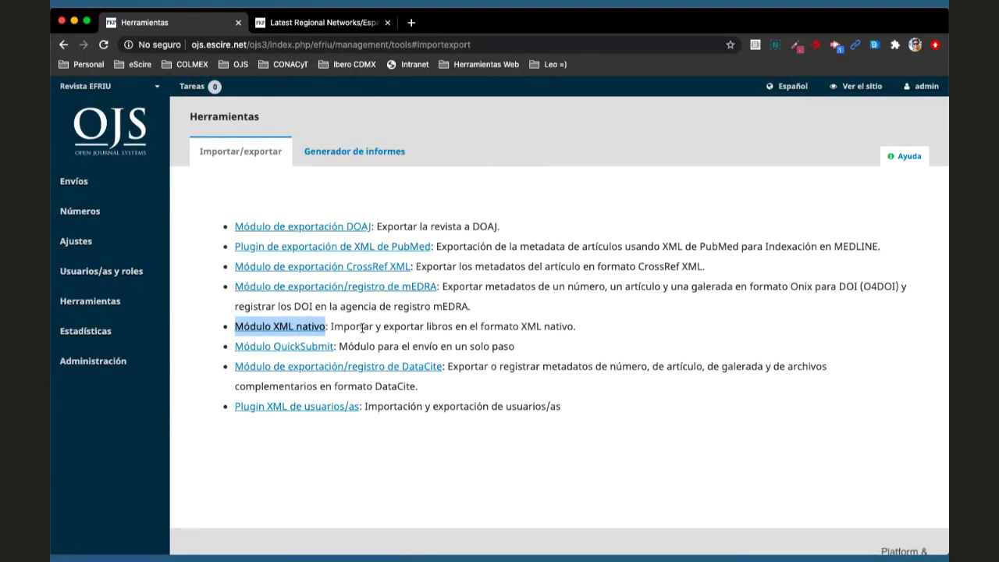
click(288, 330)
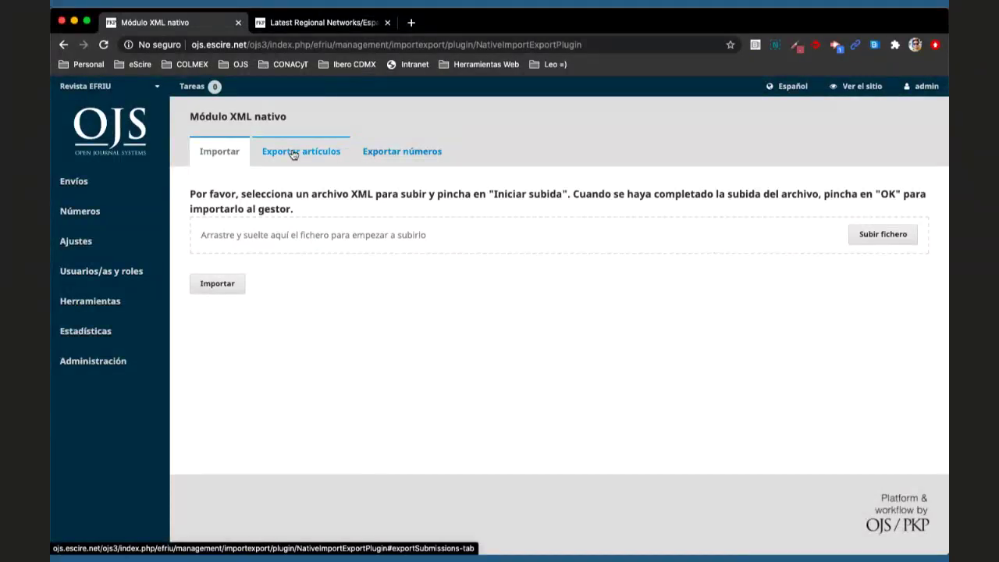
Export the issue Vol. 2 Núm. 39 (2020): Guías para OJS 3 as native XML
click(389, 150)
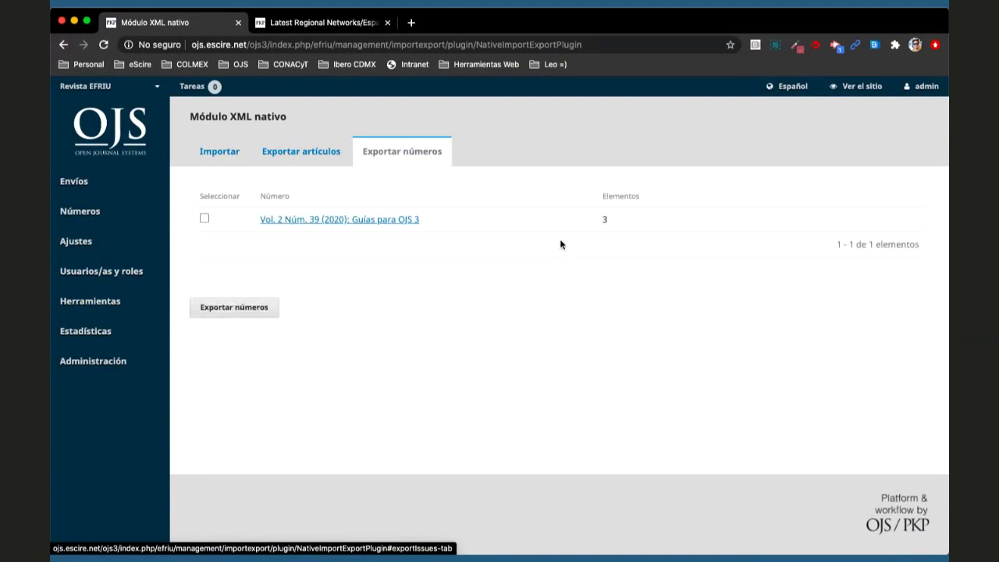
click(203, 220)
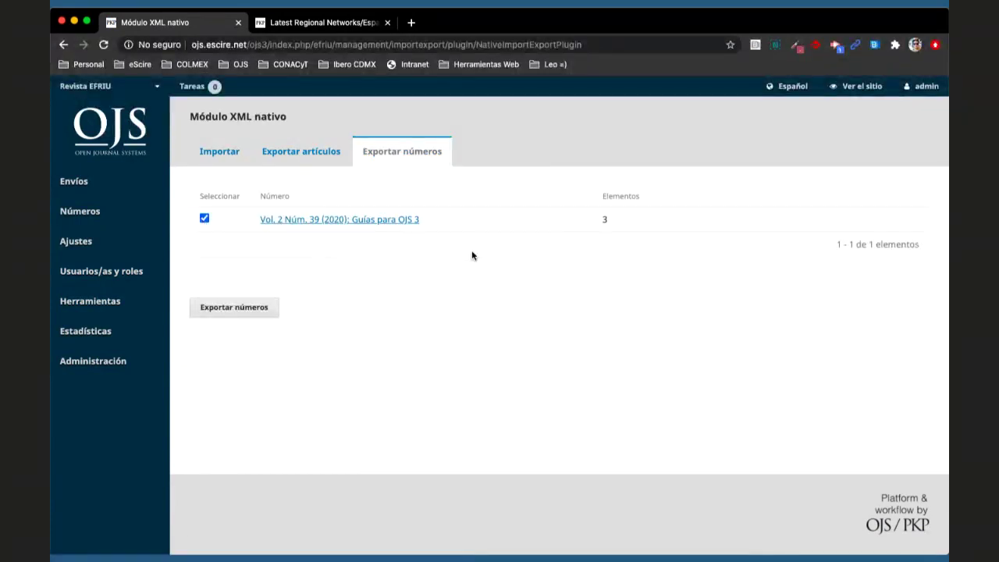
click(218, 311)
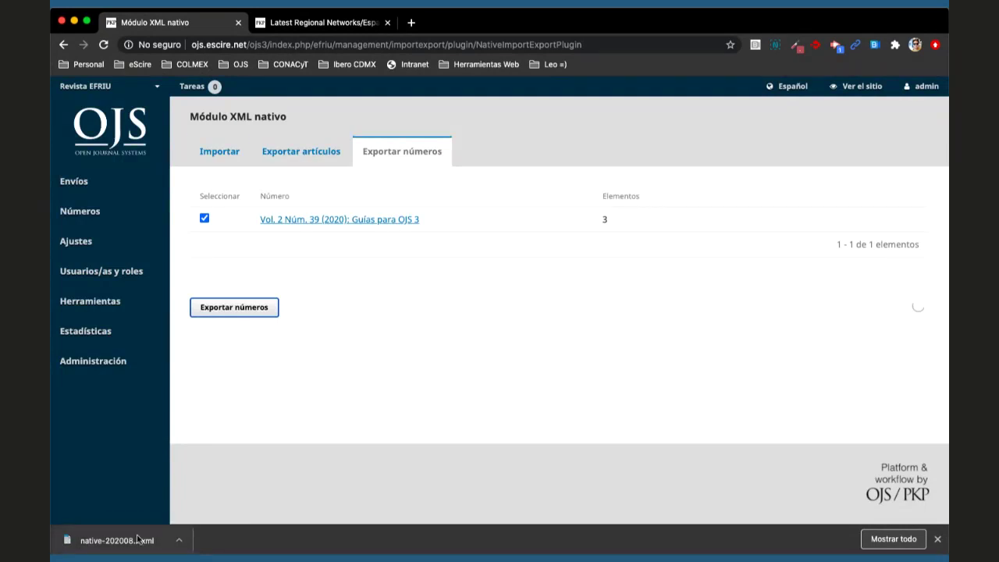
click(219, 151)
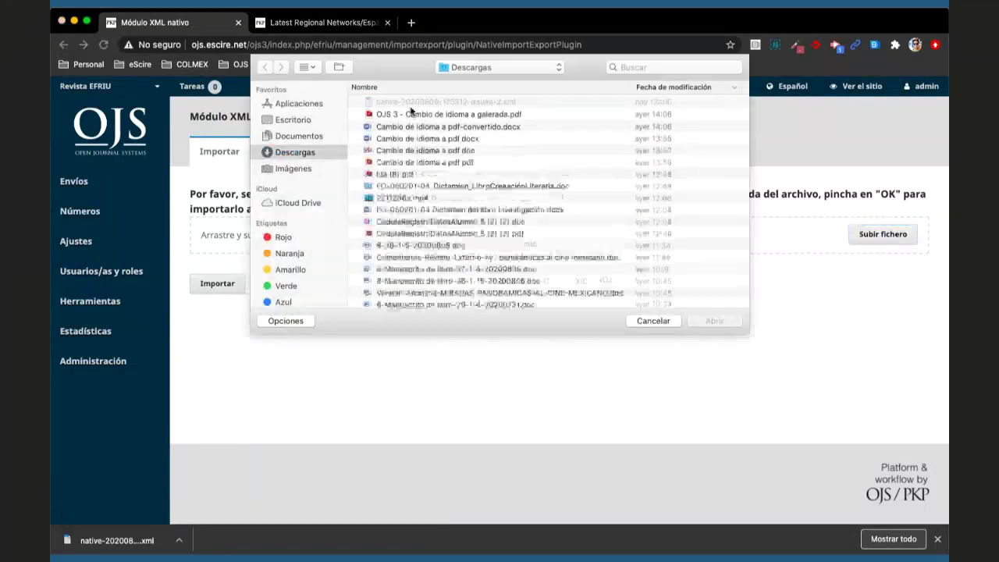
double_click(406, 148)
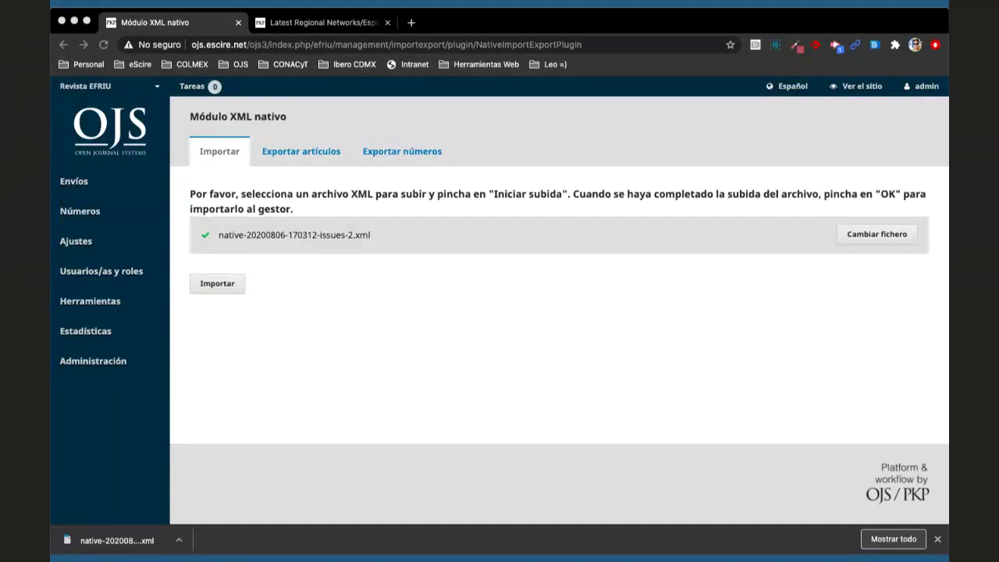
click(569, 324)
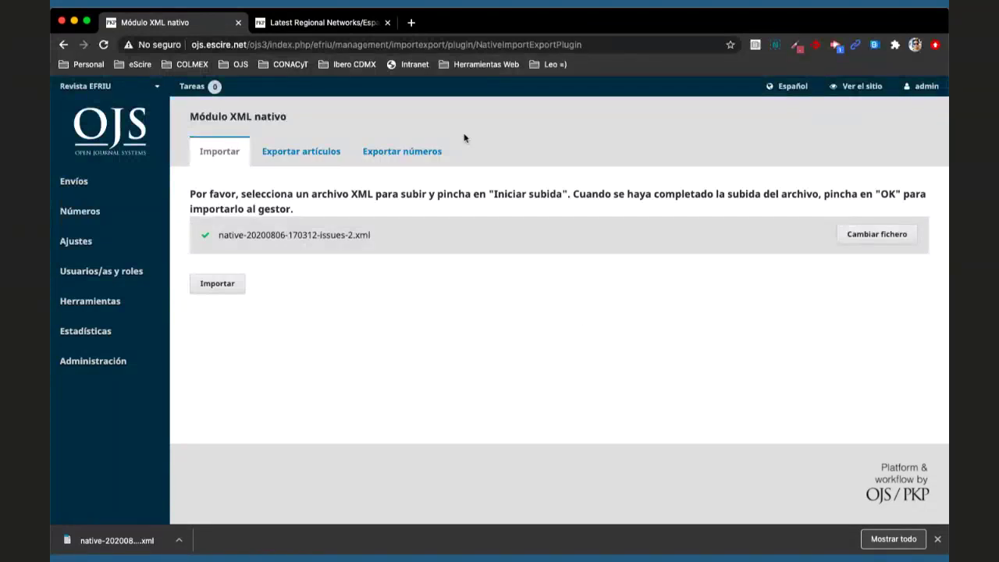
Search the web for "ojs download" in a new browser tab and open PKP's OJS download page
click(411, 23)
click(408, 44)
text(ojs donl)
key(BackSpace)
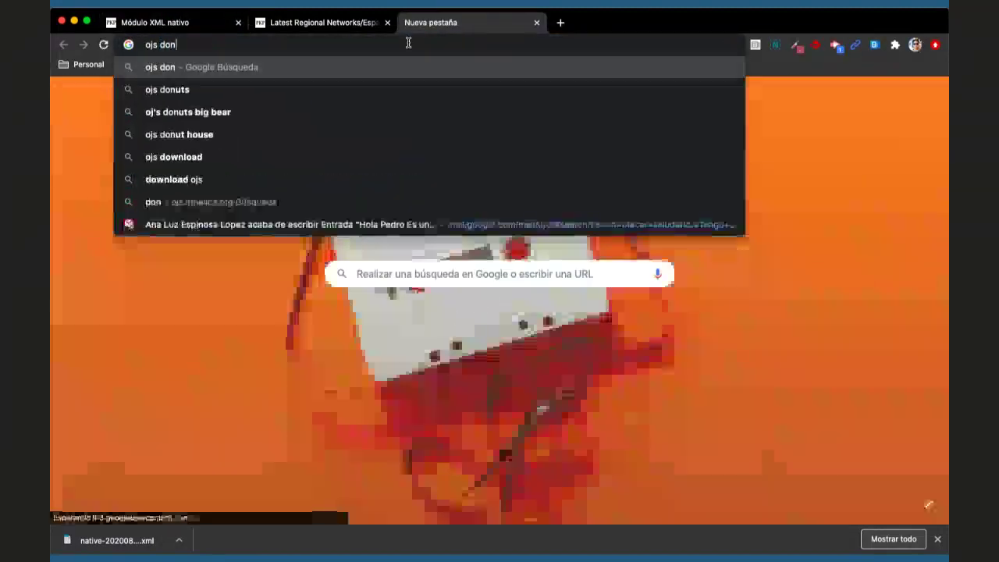
text(wnload)
key(Left)
key(Left)
key(Left)
key(Left)
key(Left)
key(Left)
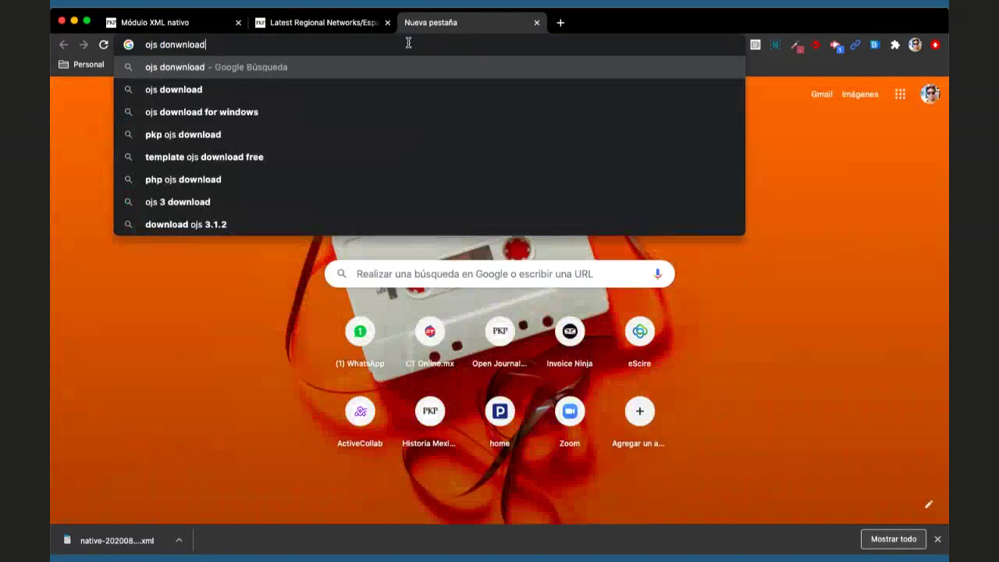
key(BackSpace)
key(Return)
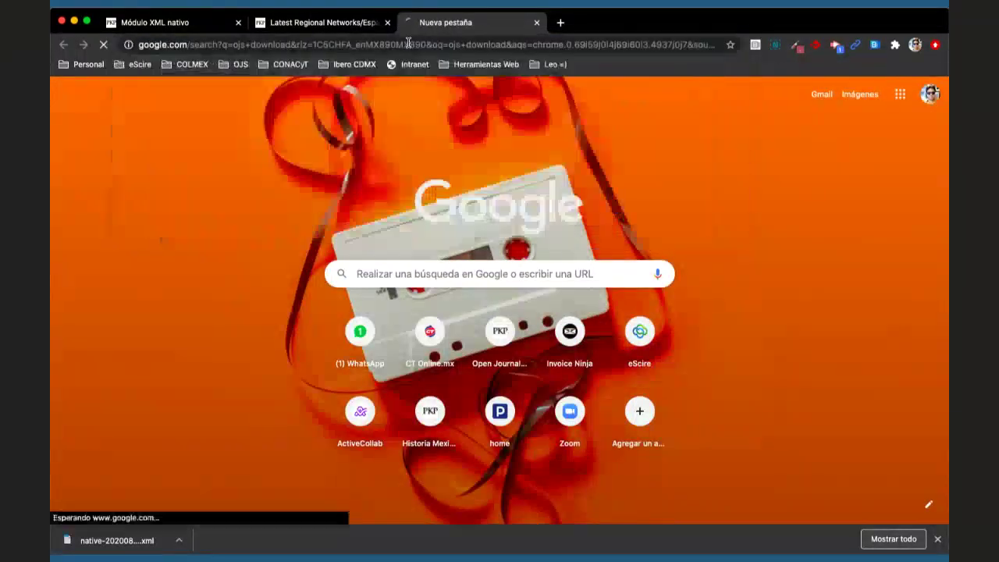
click(279, 209)
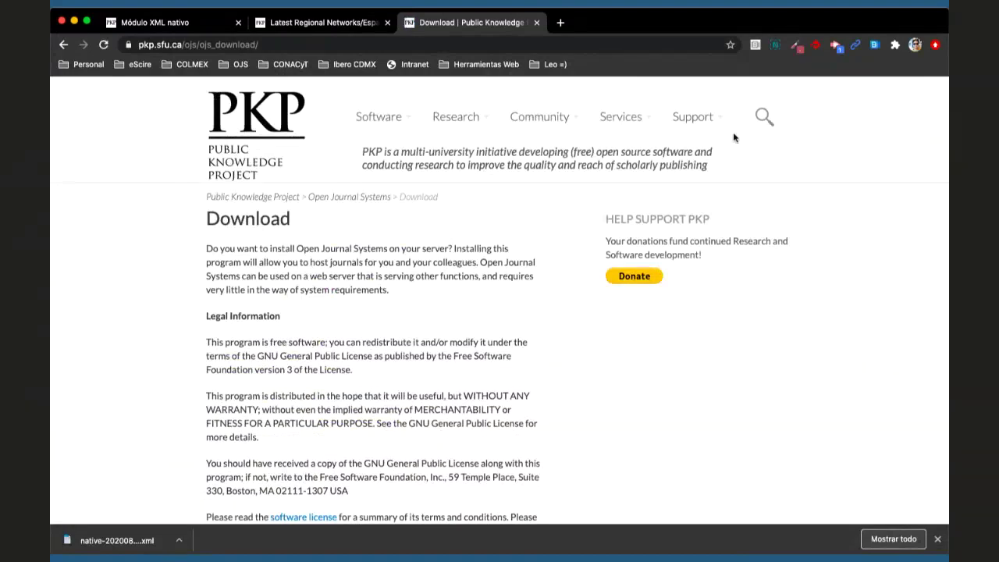
Find the OJS 3.x system requirements and highlight the current production release entry, OJS 3.2.1-1
scroll(591, 371, down, 3)
scroll(591, 372, down, 5)
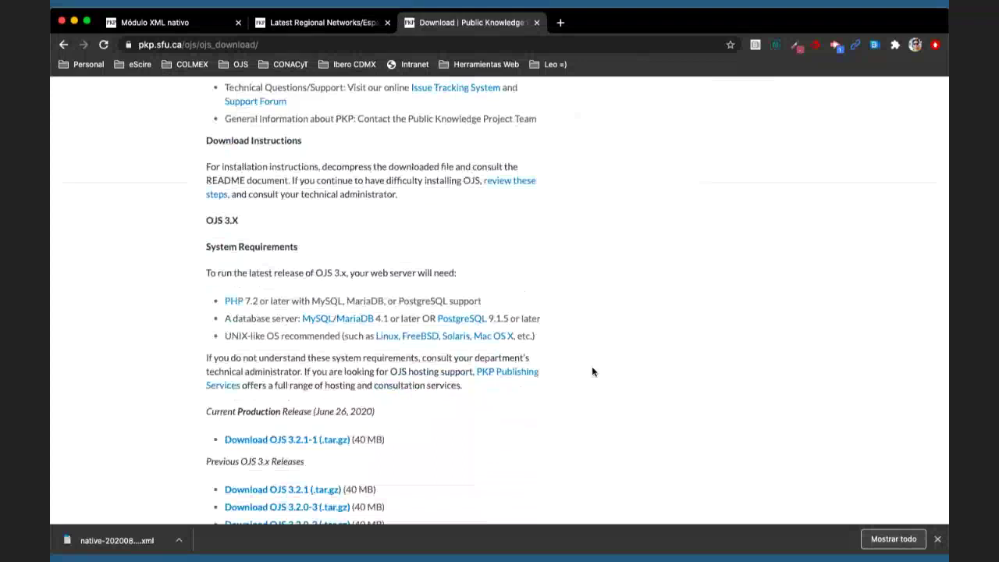
scroll(592, 368, down, 2)
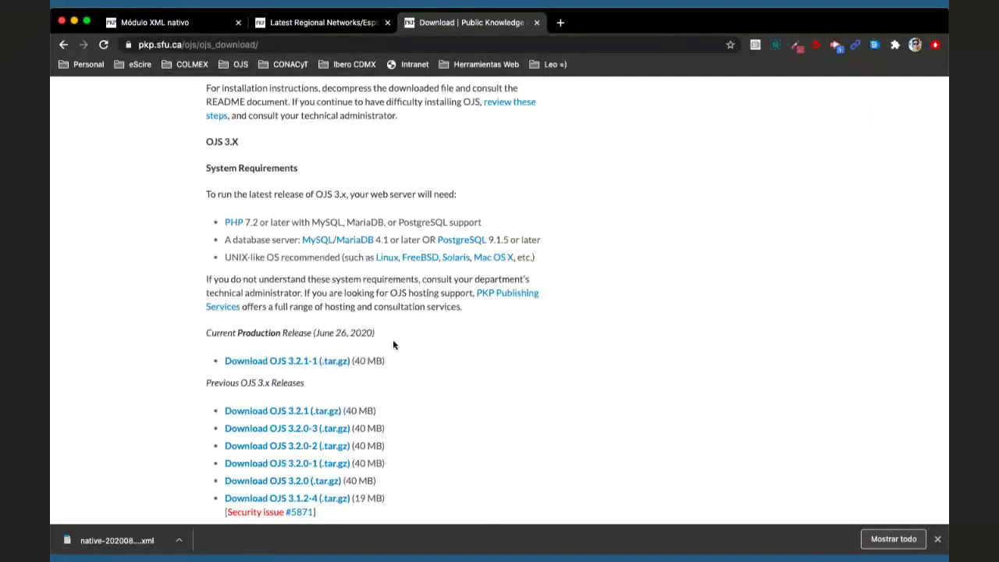
drag(206, 333, 407, 354)
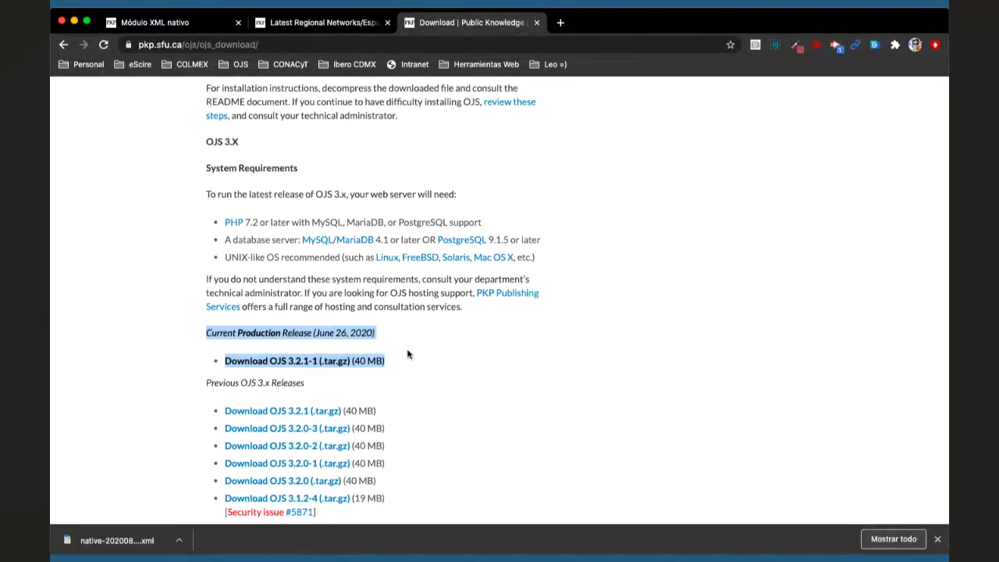
Examine the previous OJS 3.x releases and the security issues marked on the older versions, highlighting some of the notices
scroll(407, 354, down, 4)
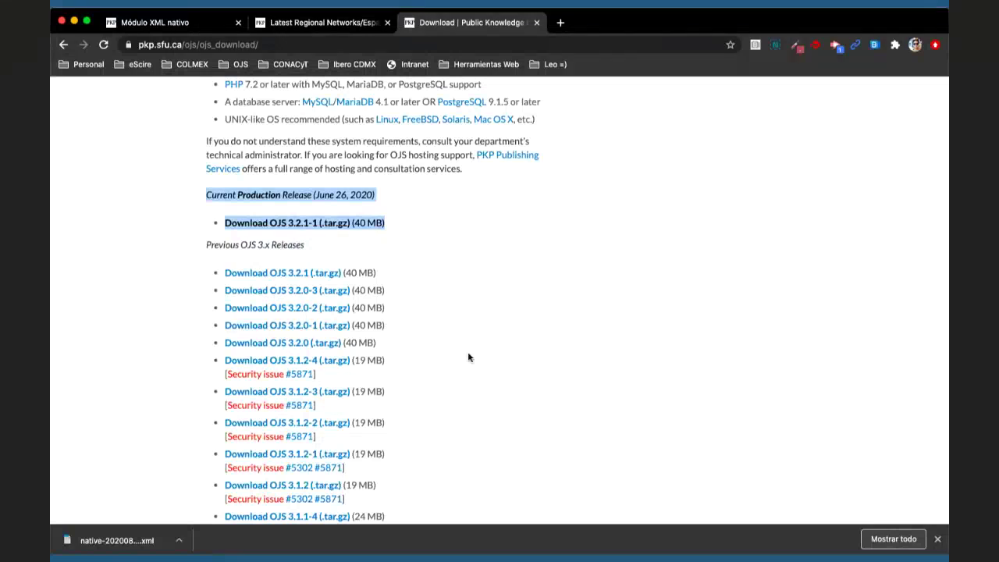
scroll(468, 357, down, 3)
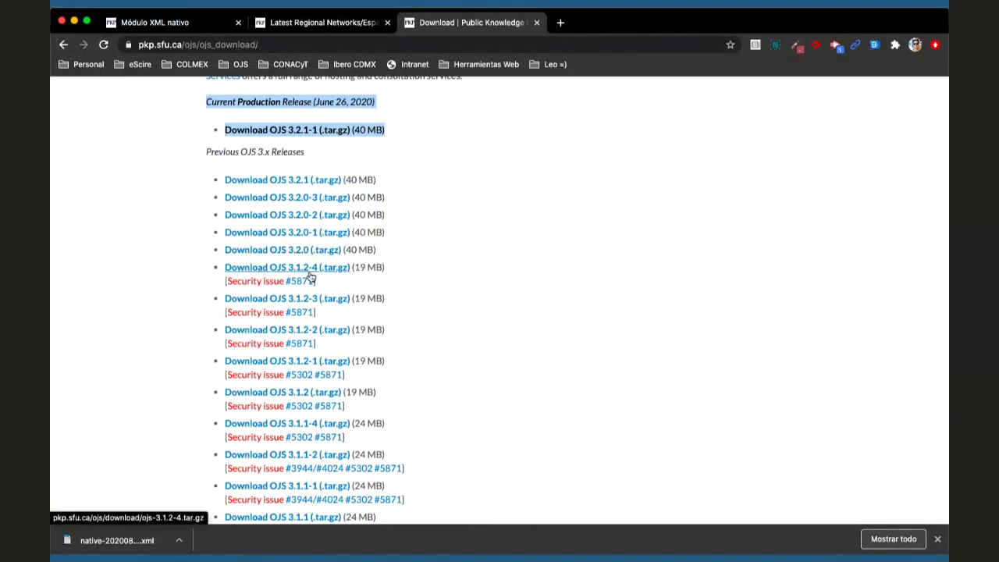
drag(279, 281, 227, 281)
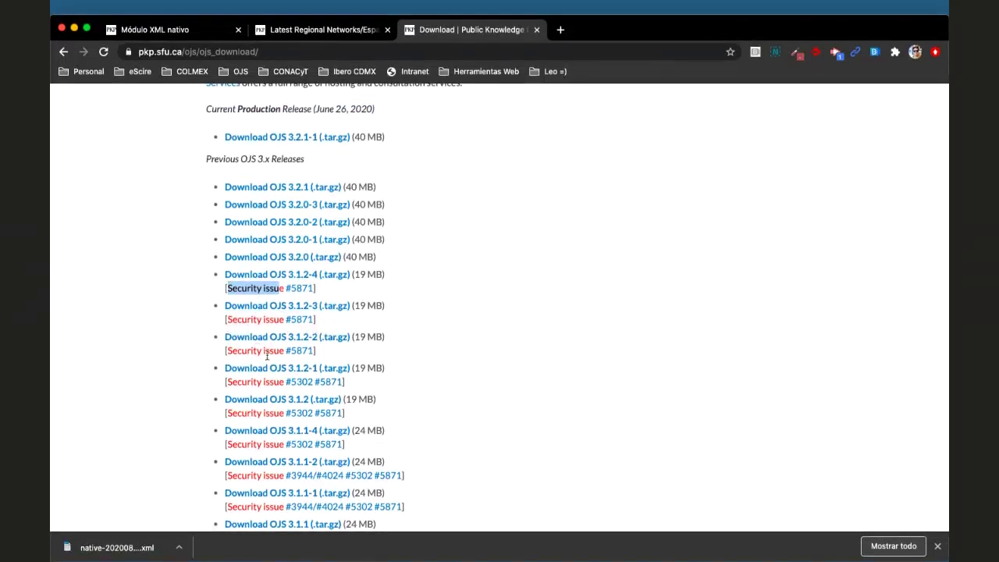
drag(316, 344, 226, 343)
scroll(269, 343, down, 2)
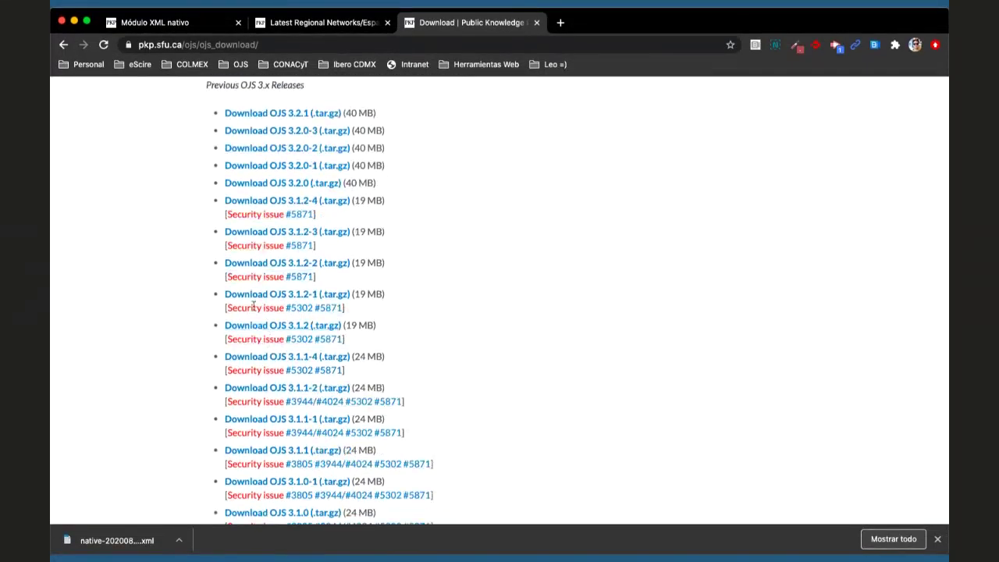
triple_click(255, 338)
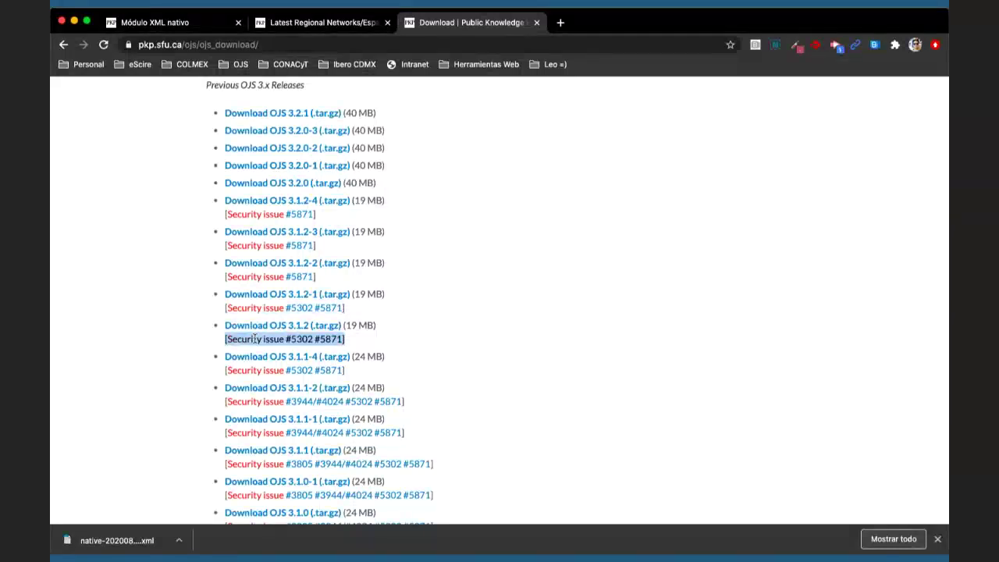
click(577, 337)
scroll(577, 337, down, 5)
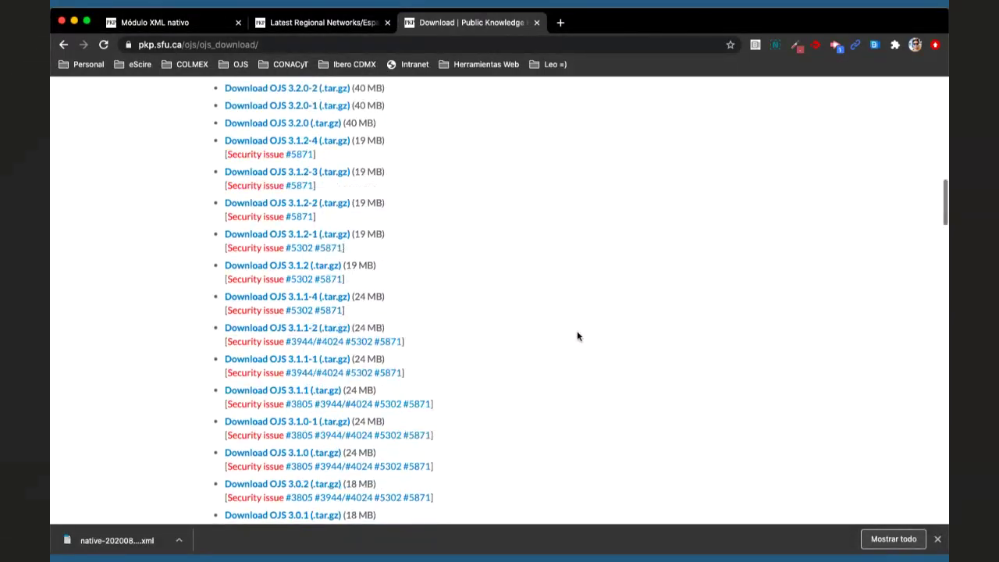
scroll(257, 346, up, 1)
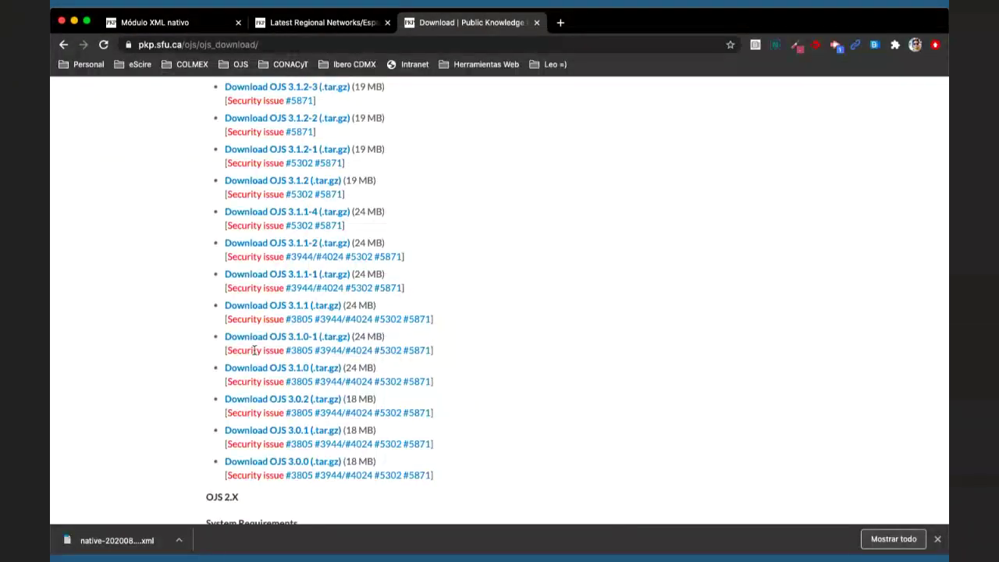
scroll(524, 361, up, 8)
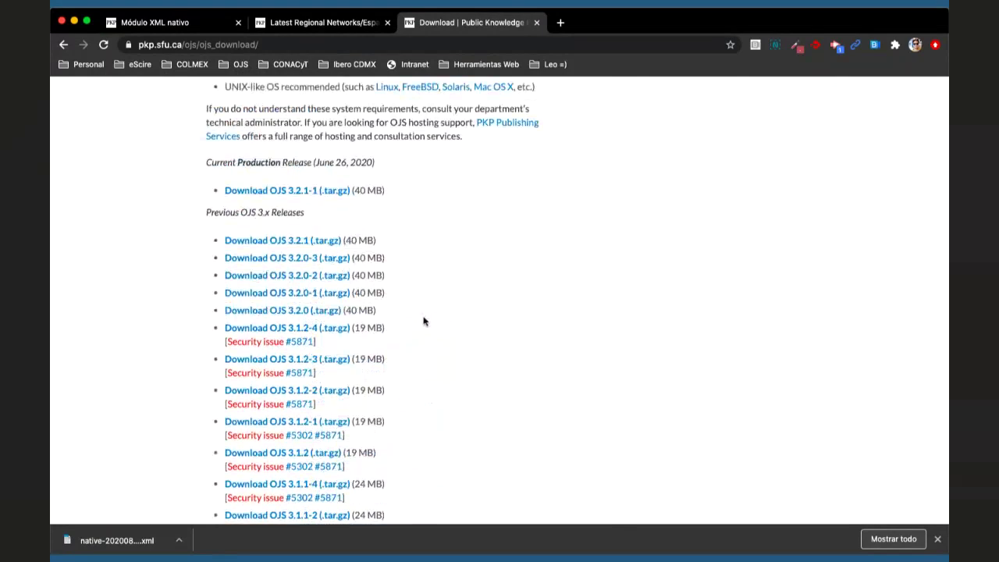
mouse_move(401, 327)
mouse_down()
mouse_move(307, 328)
mouse_move(401, 328)
mouse_up()
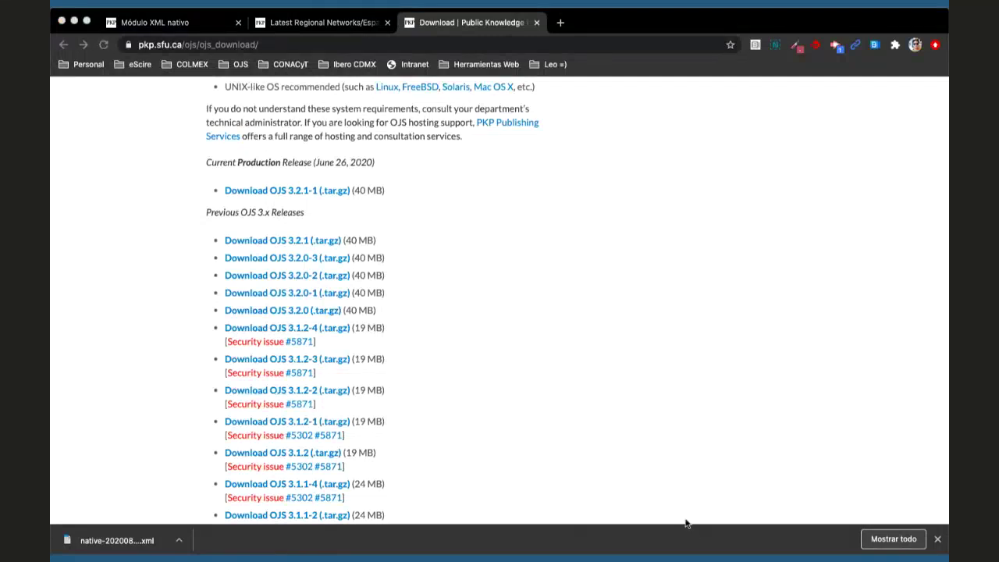
Dismiss the browser's downloads bar while viewing the OJS release list
click(589, 310)
click(464, 318)
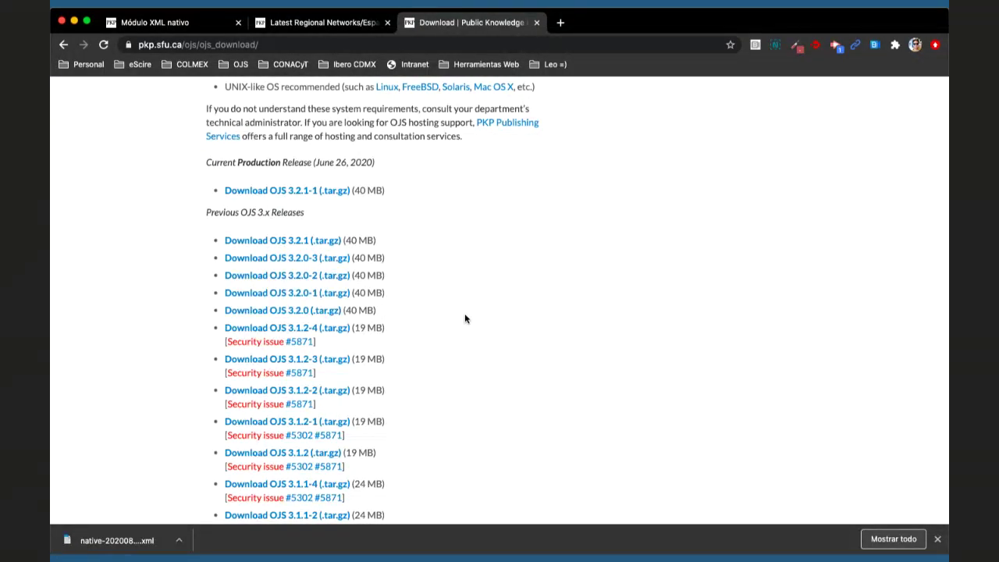
click(938, 539)
scroll(645, 367, down, 2)
scroll(645, 367, up, 3)
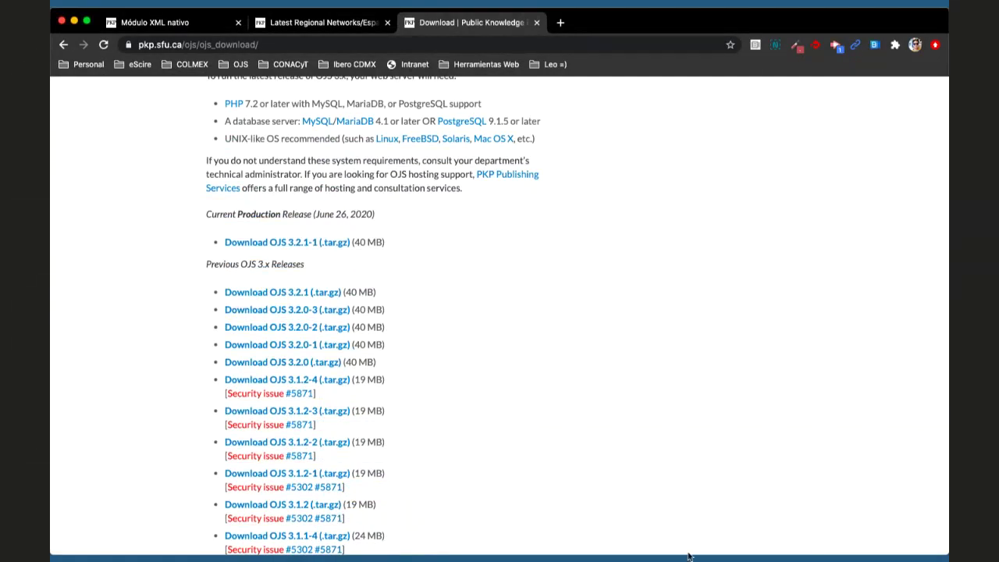
Open the YouTube video youtube.com/watch?v=ebdCUirCuG4 on migrating to OJS 3 in a new browser tab
key(super+Tab)
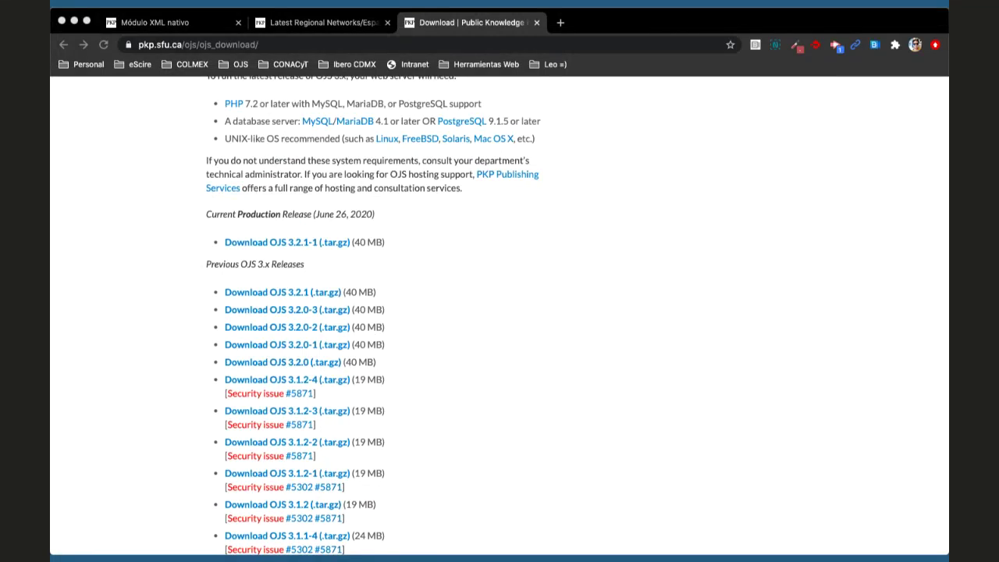
click(627, 59)
click(561, 22)
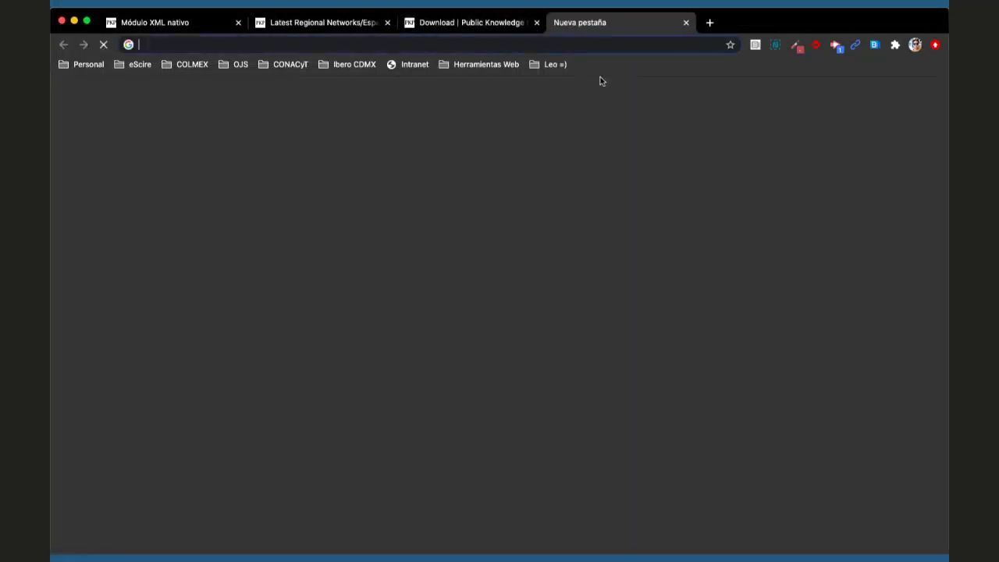
text(youtube.com/watch?v=ebdCUirCuG4)
key(Return)
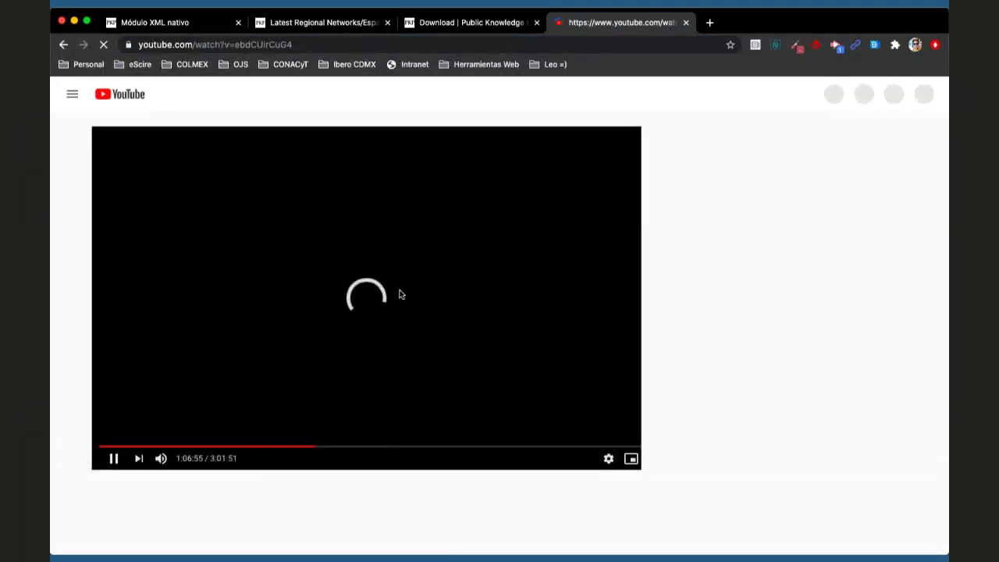
Mute the EFRIU migration video and pause it in cinema mode (Modo Cine)
click(162, 459)
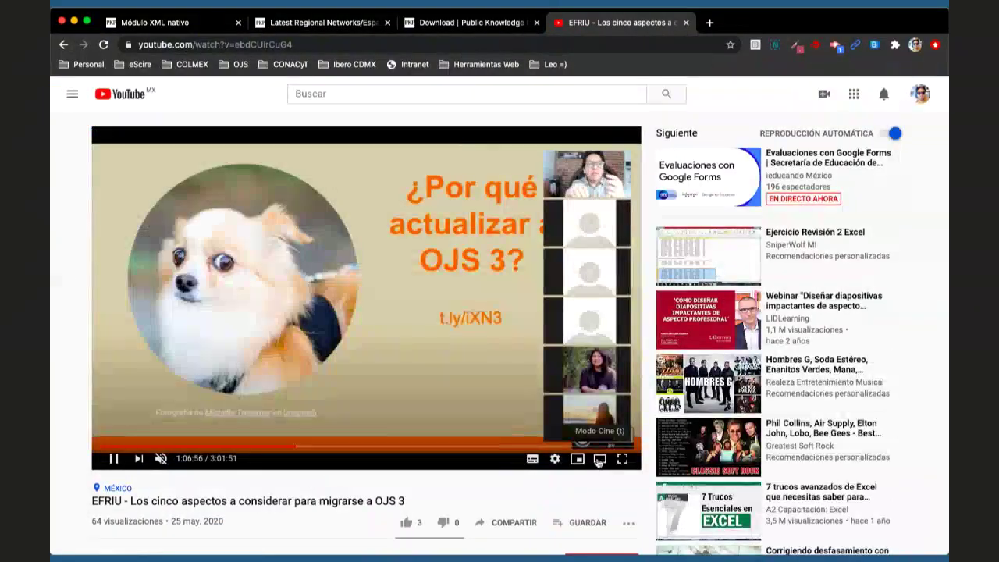
click(599, 459)
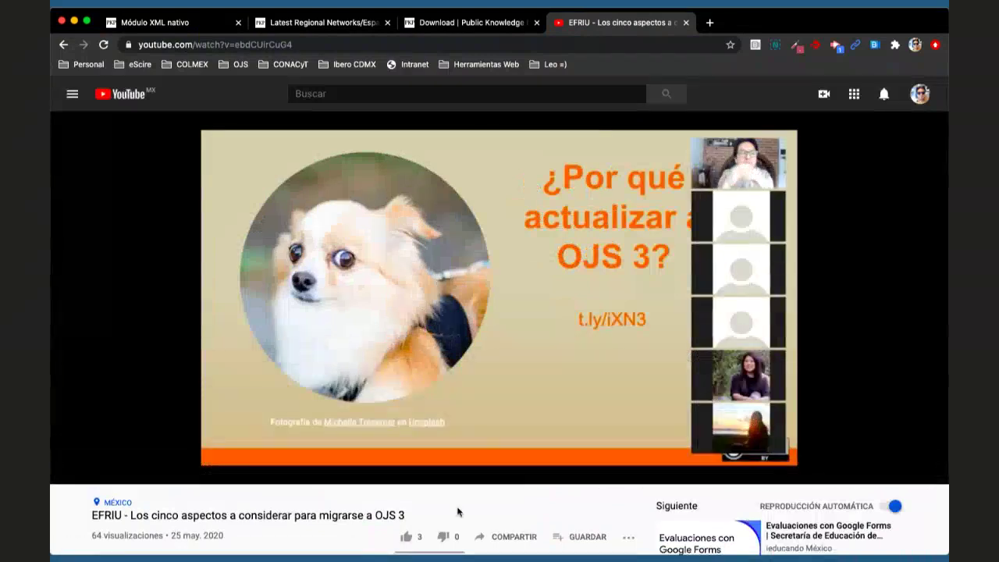
click(70, 476)
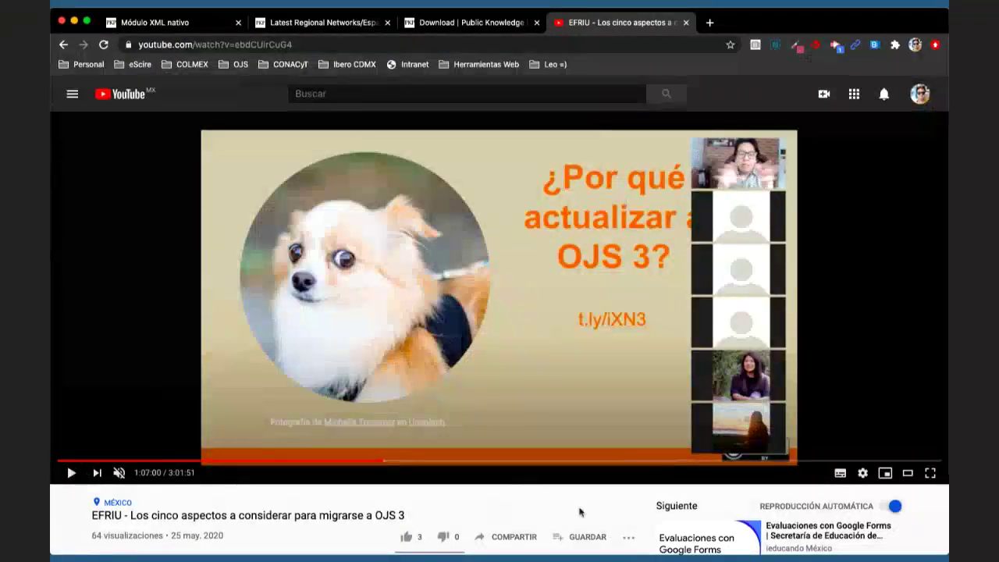